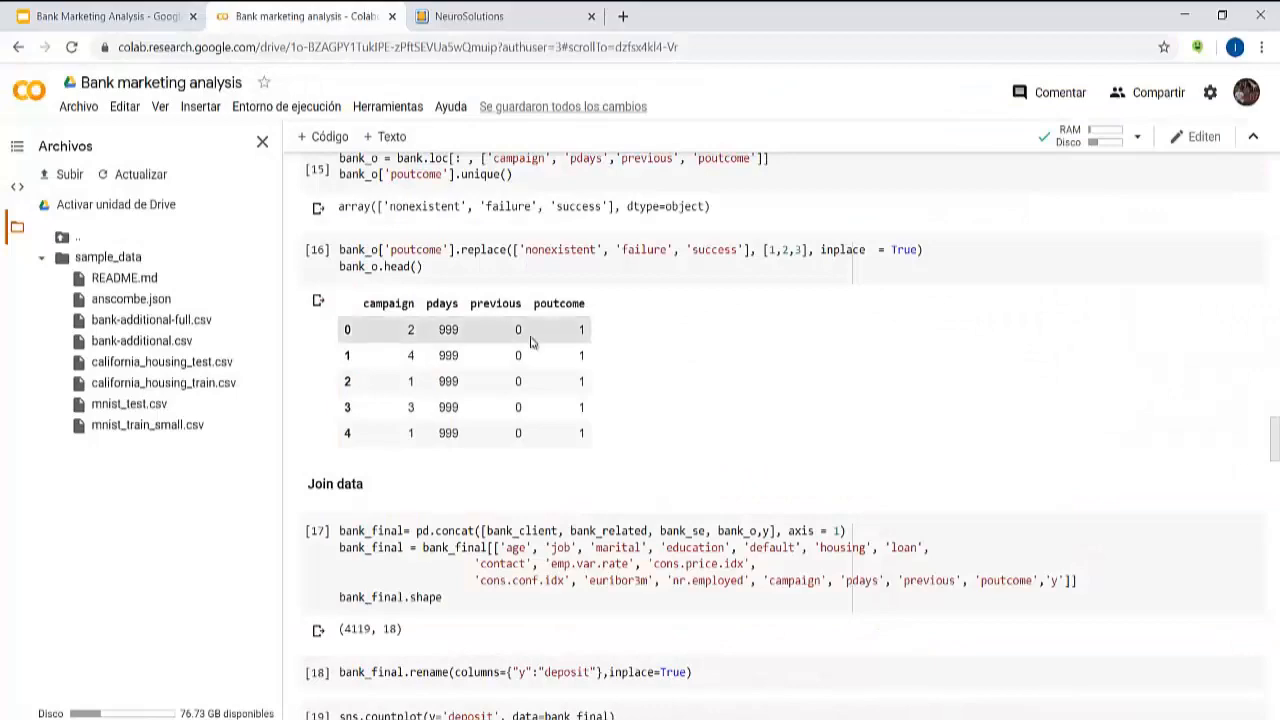
Step: Review the cell loading bank-additional.csv and its table preview under the 2 Version preprocessing section
scroll(529, 343, up, 15)
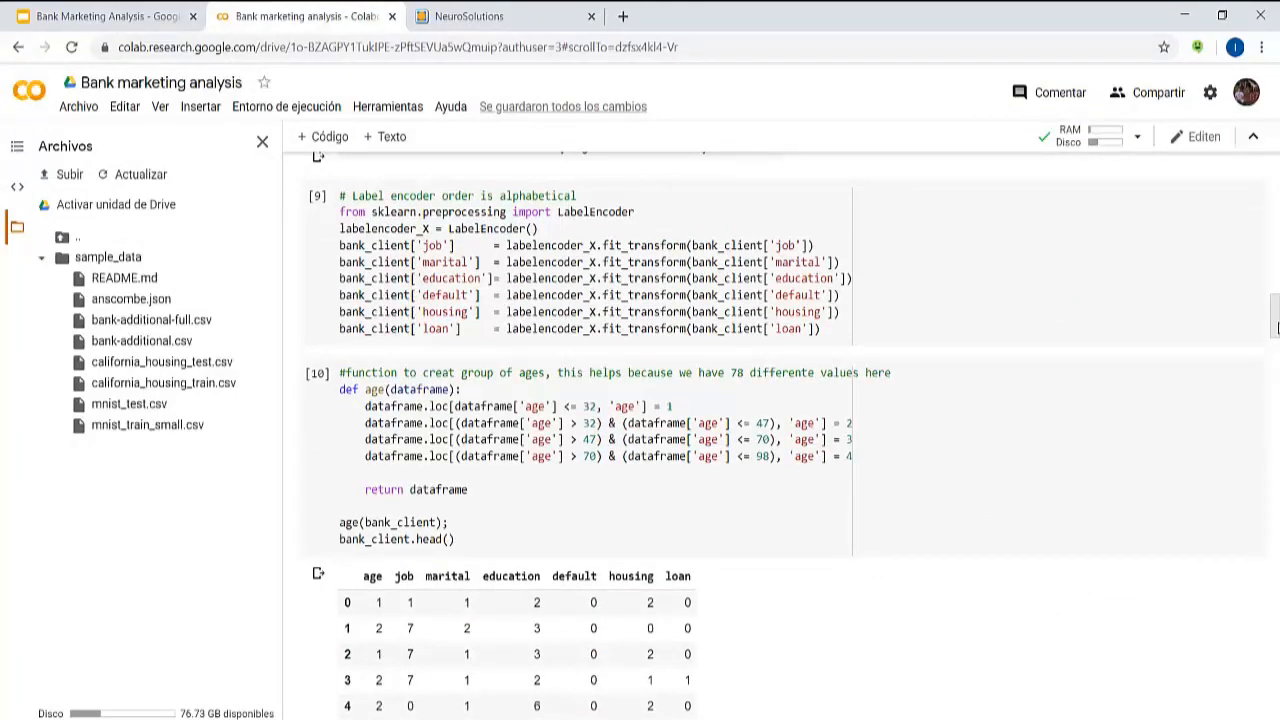
drag(1274, 325, 1274, 188)
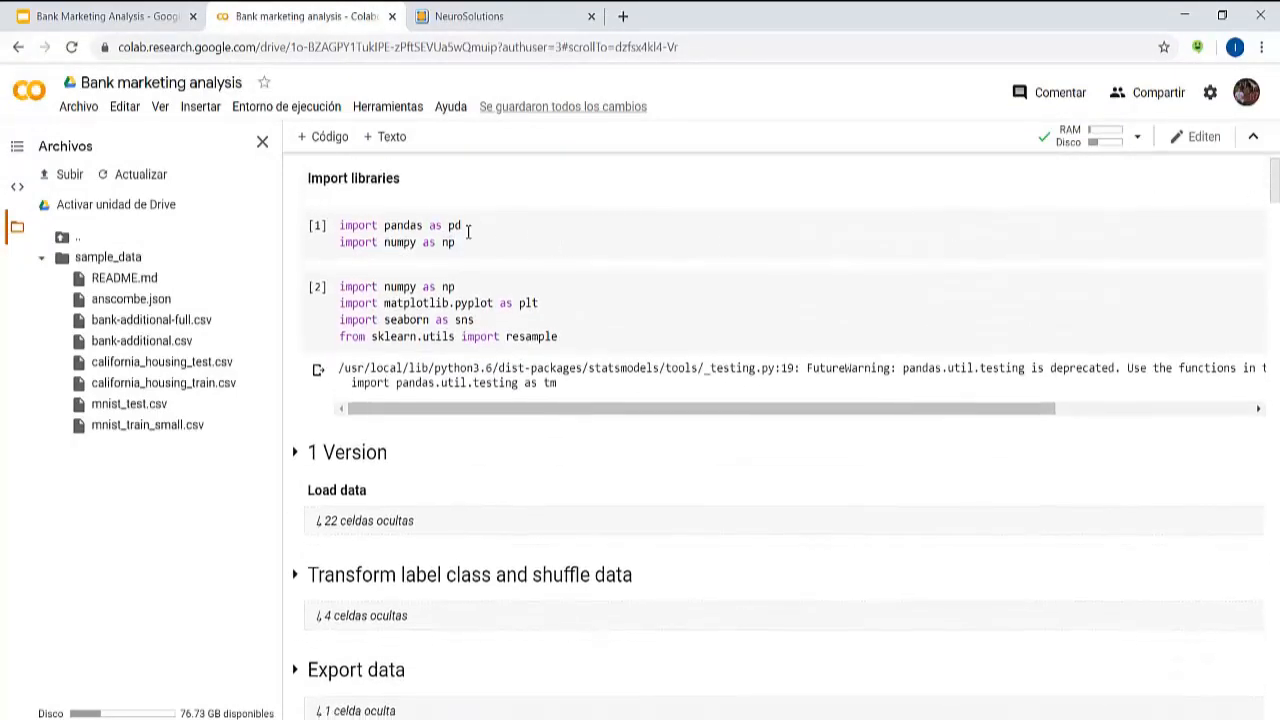
scroll(626, 338, down, 7)
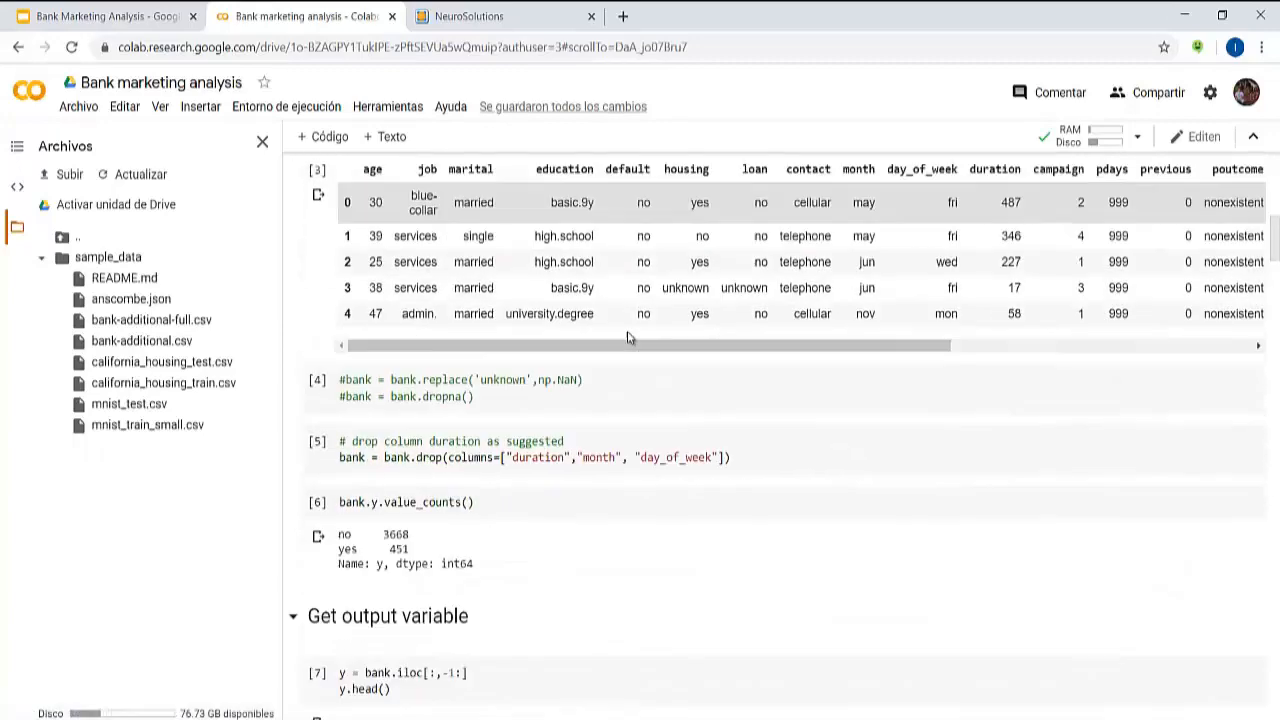
scroll(628, 338, down, 2)
scroll(516, 318, up, 3)
click(485, 343)
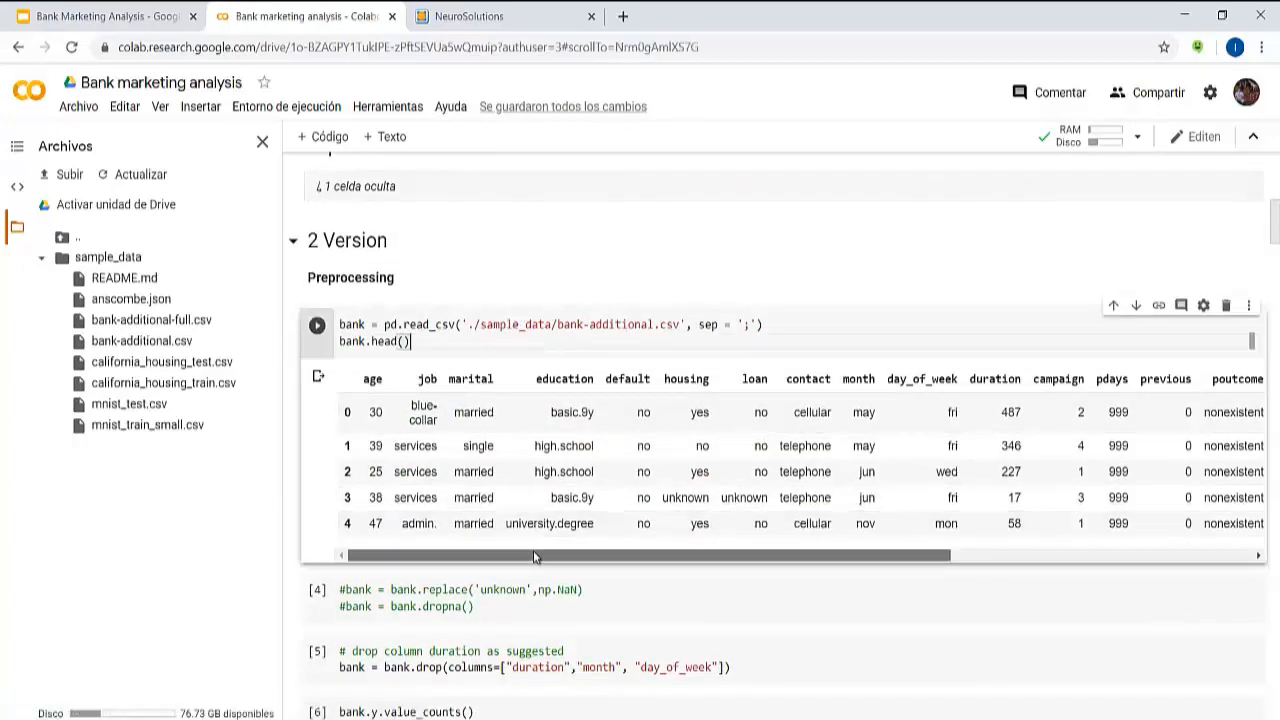
drag(533, 557, 560, 558)
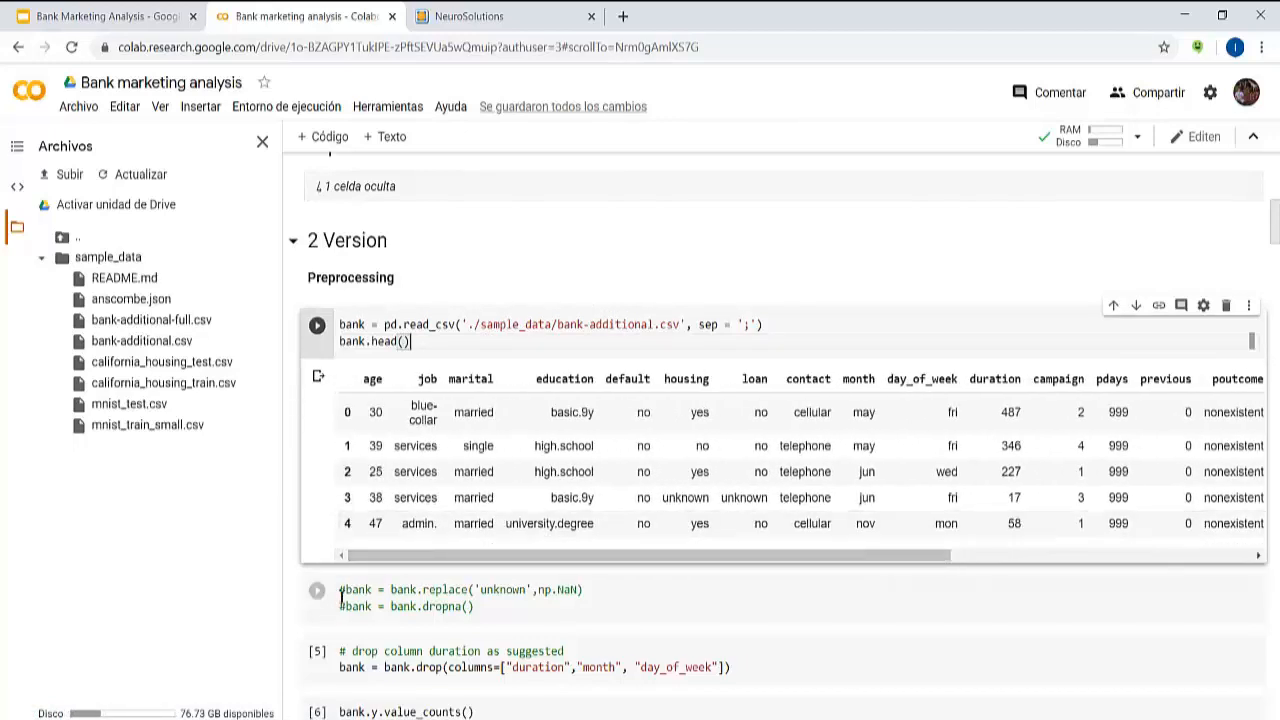
mouse_move(470, 565)
mouse_down()
mouse_move(620, 592)
mouse_move(470, 585)
mouse_up()
scroll(552, 594, down, 5)
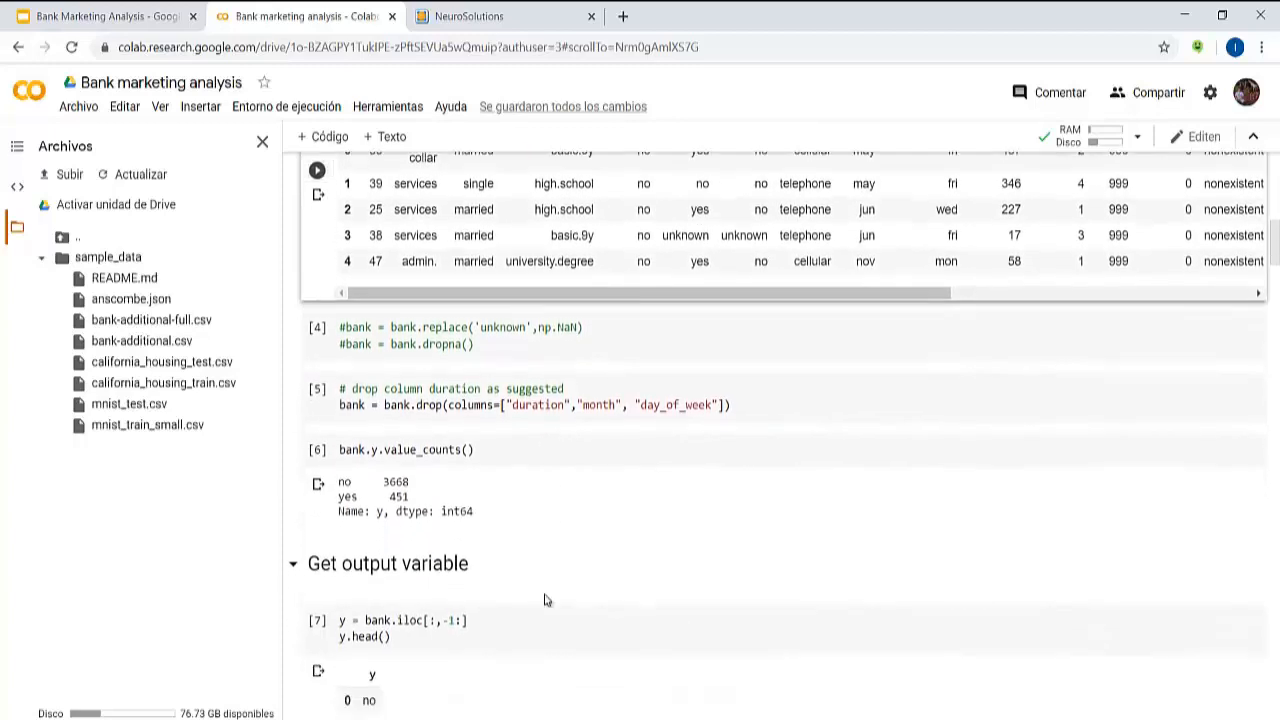
Step: Examine the cell that drops the duration, month and day_of_week columns from the bank data
click(758, 405)
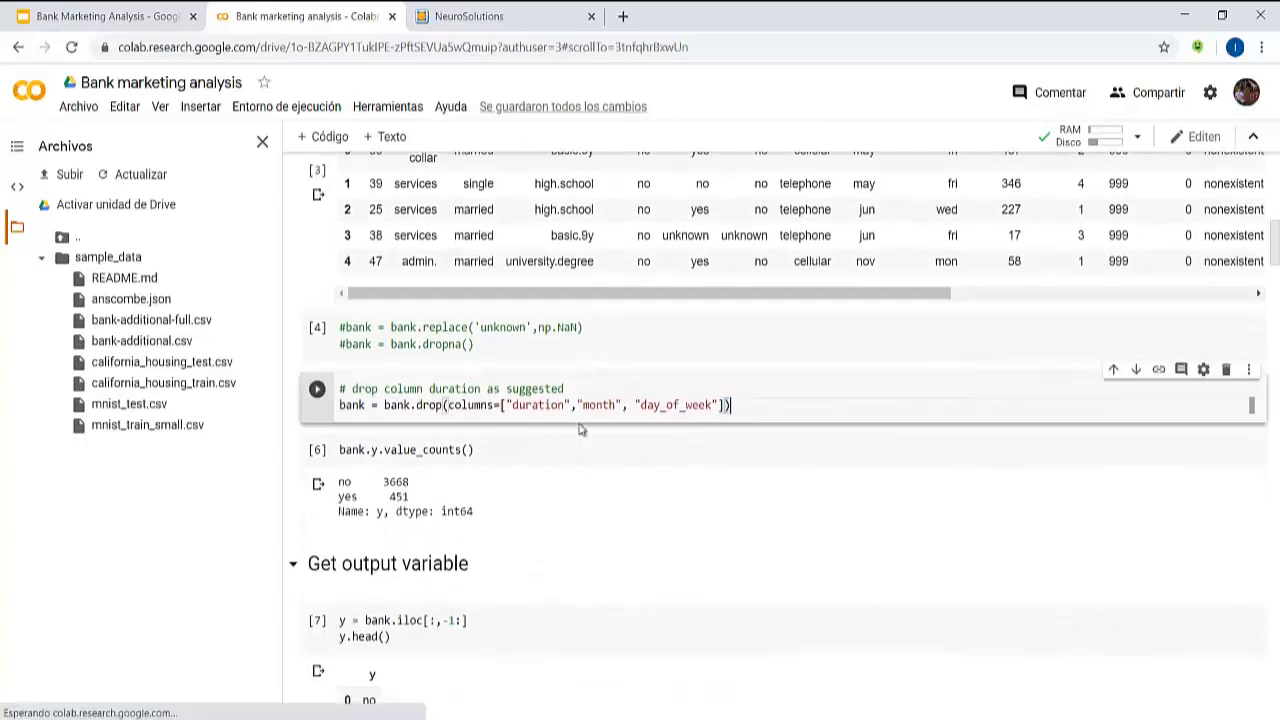
key(ctrl+a)
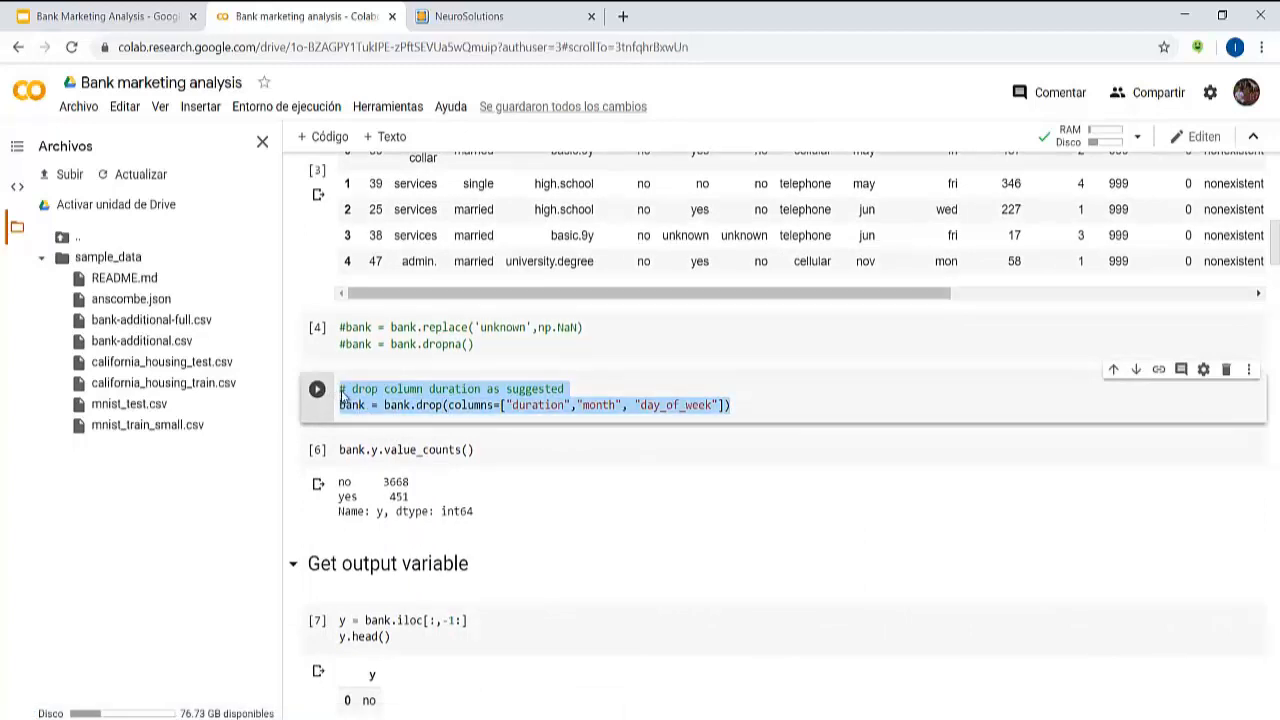
click(745, 405)
double_click(535, 405)
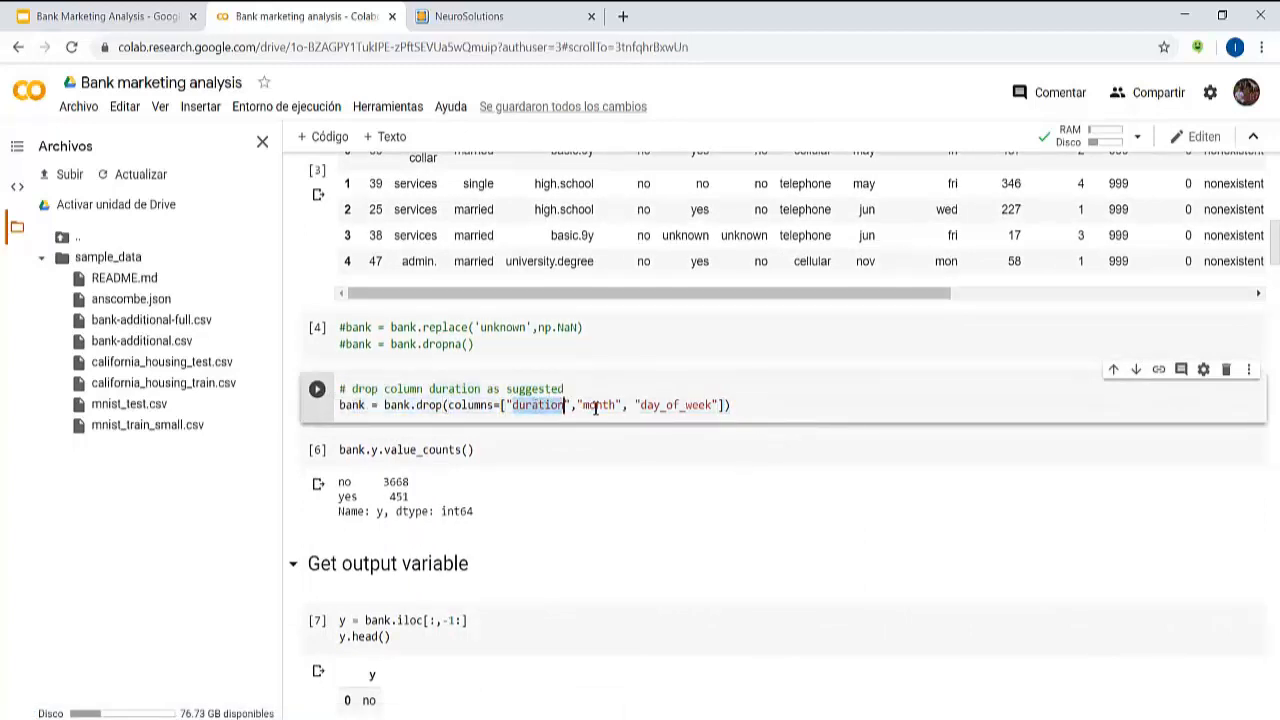
drag(577, 404, 707, 410)
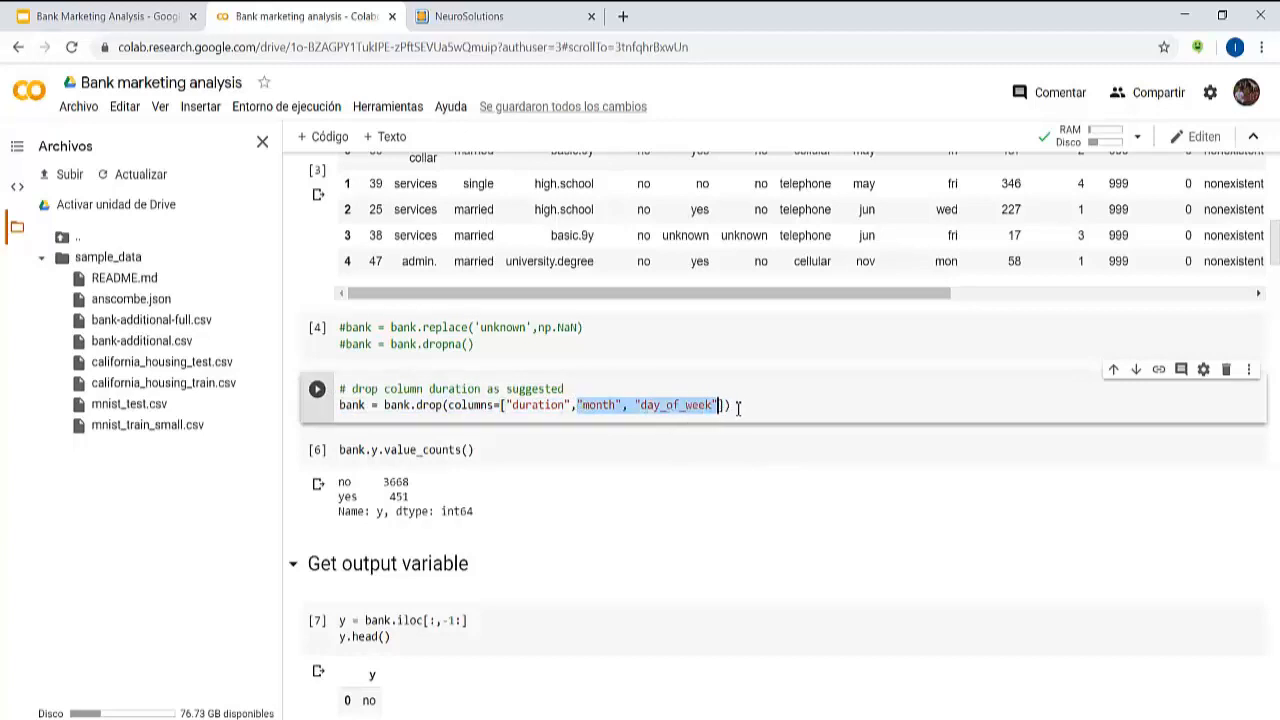
click(738, 406)
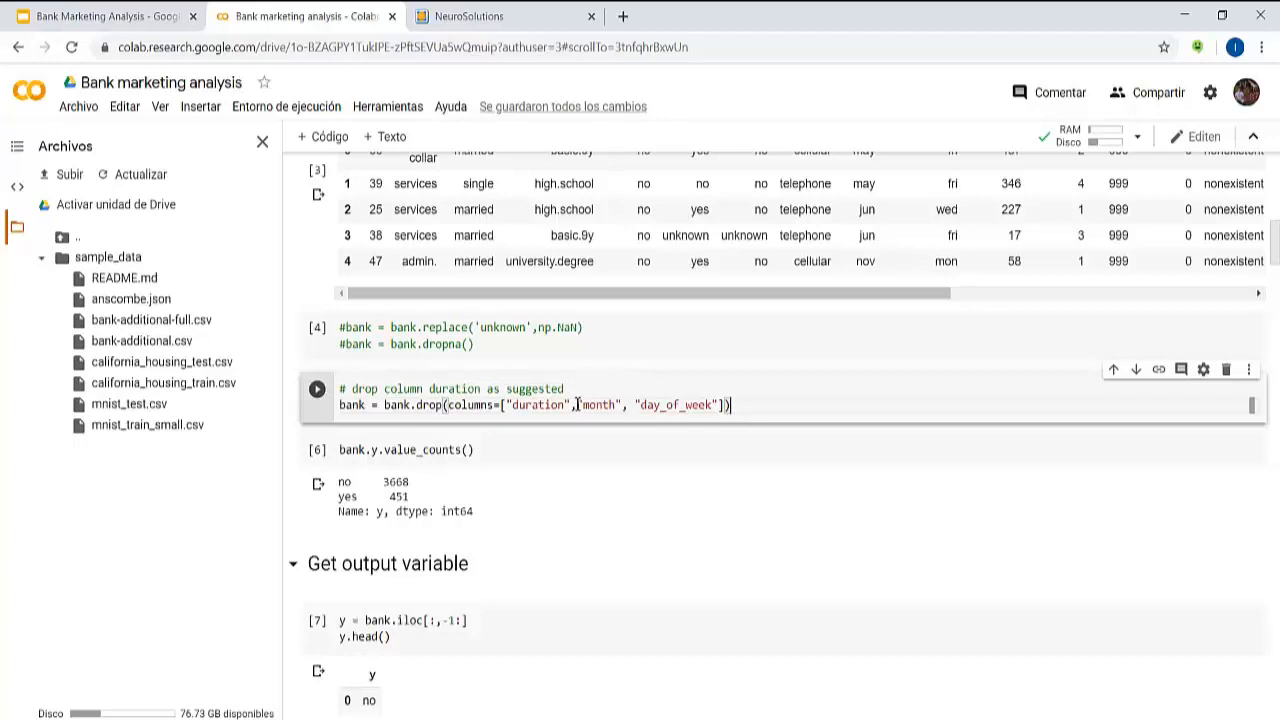
drag(578, 404, 713, 418)
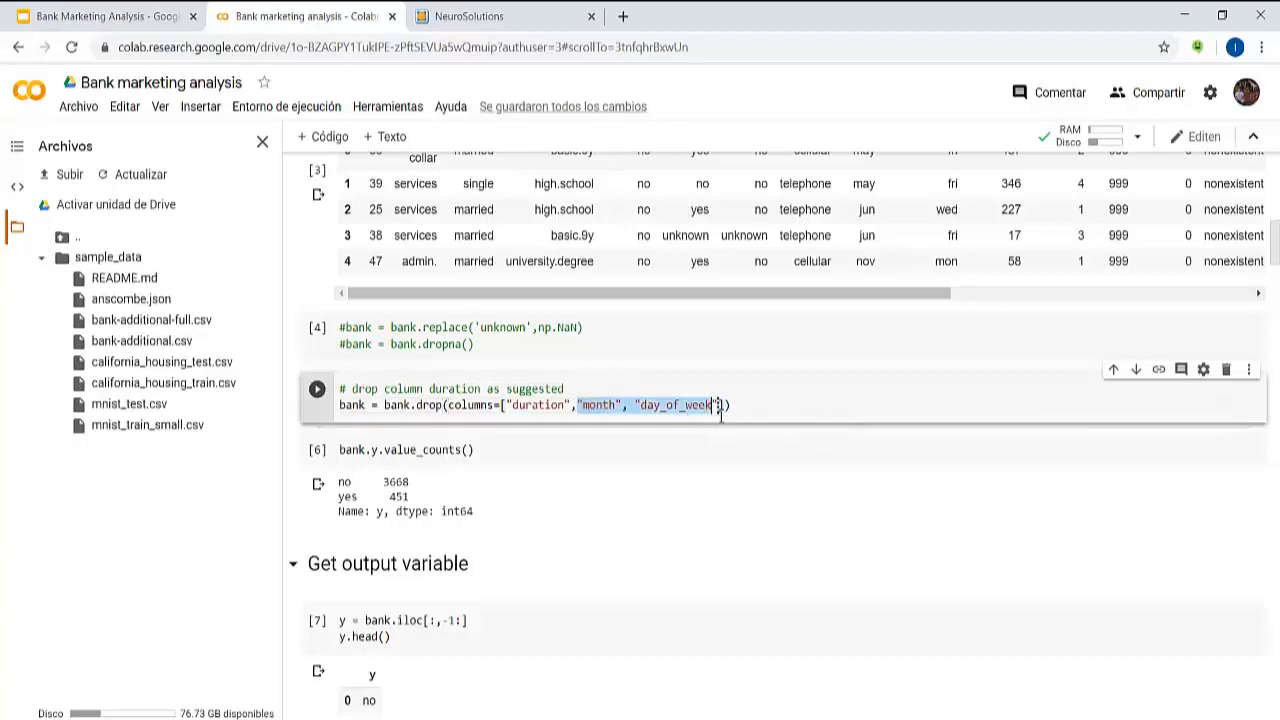
text(")
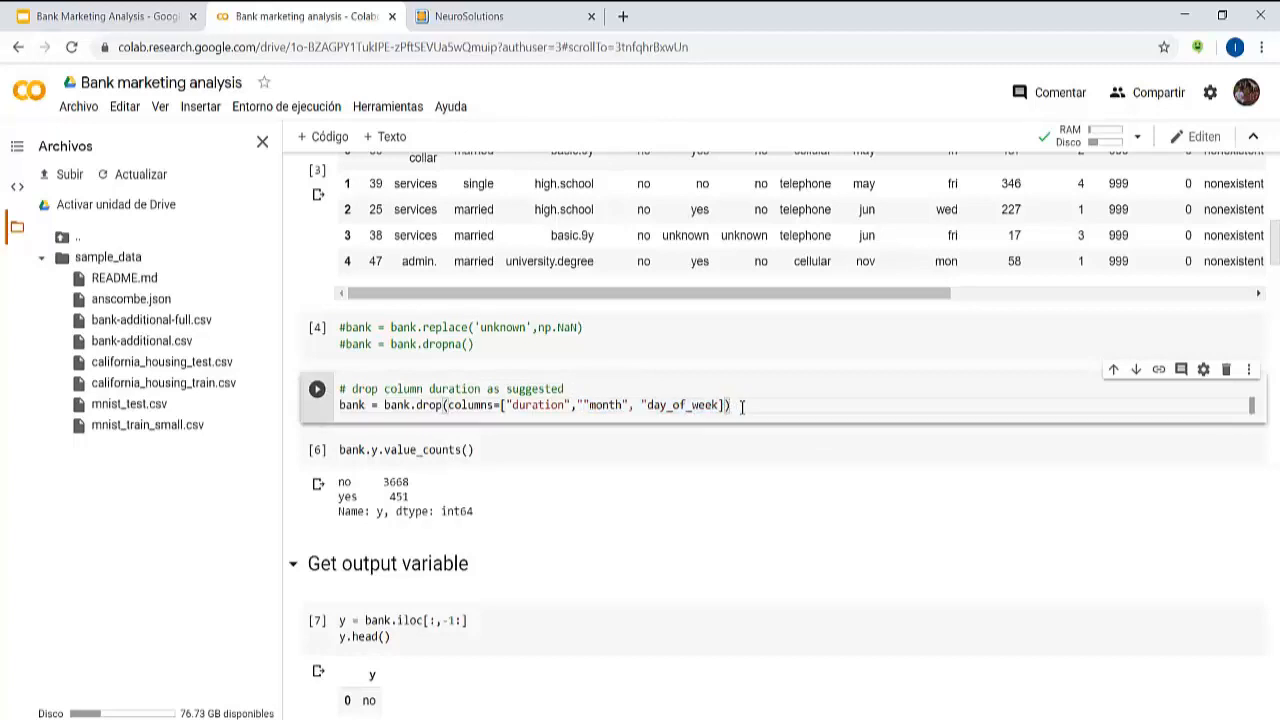
key(ctrl+z)
click(744, 407)
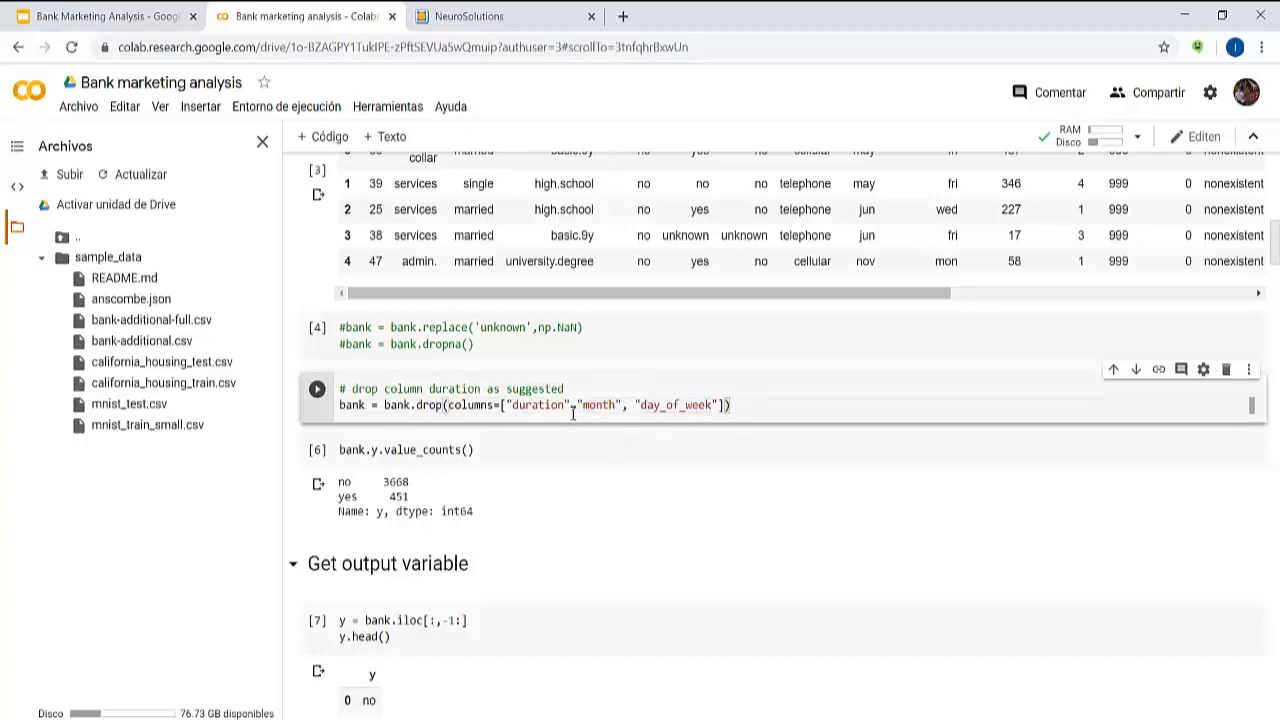
Step: Examine the value counts of y and the cell that extracts the output variable
key(shift+Return)
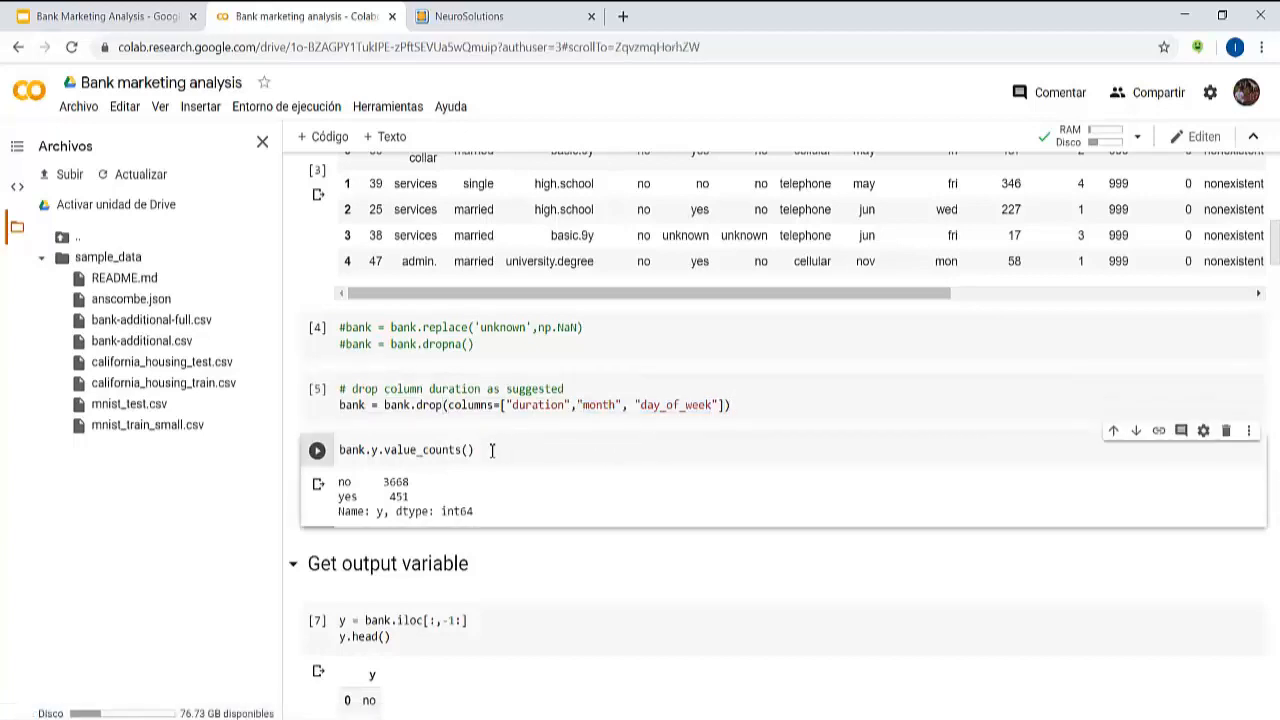
scroll(502, 468, down, 2)
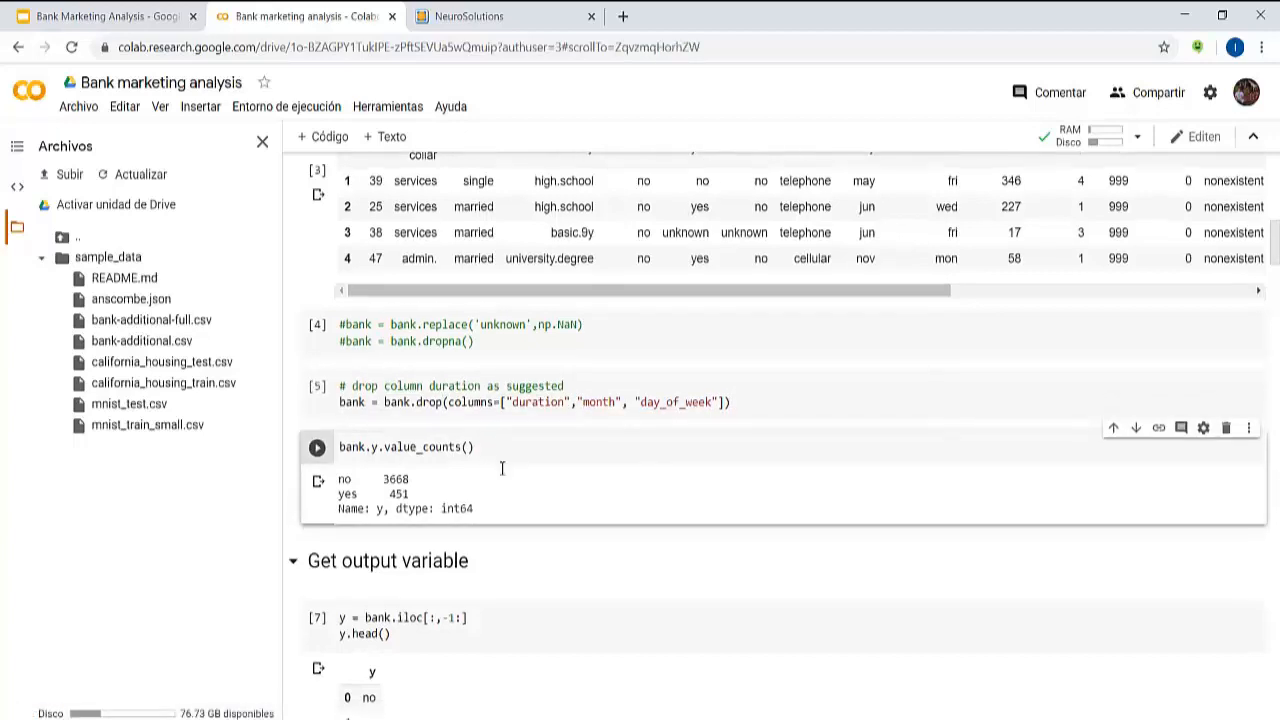
click(489, 469)
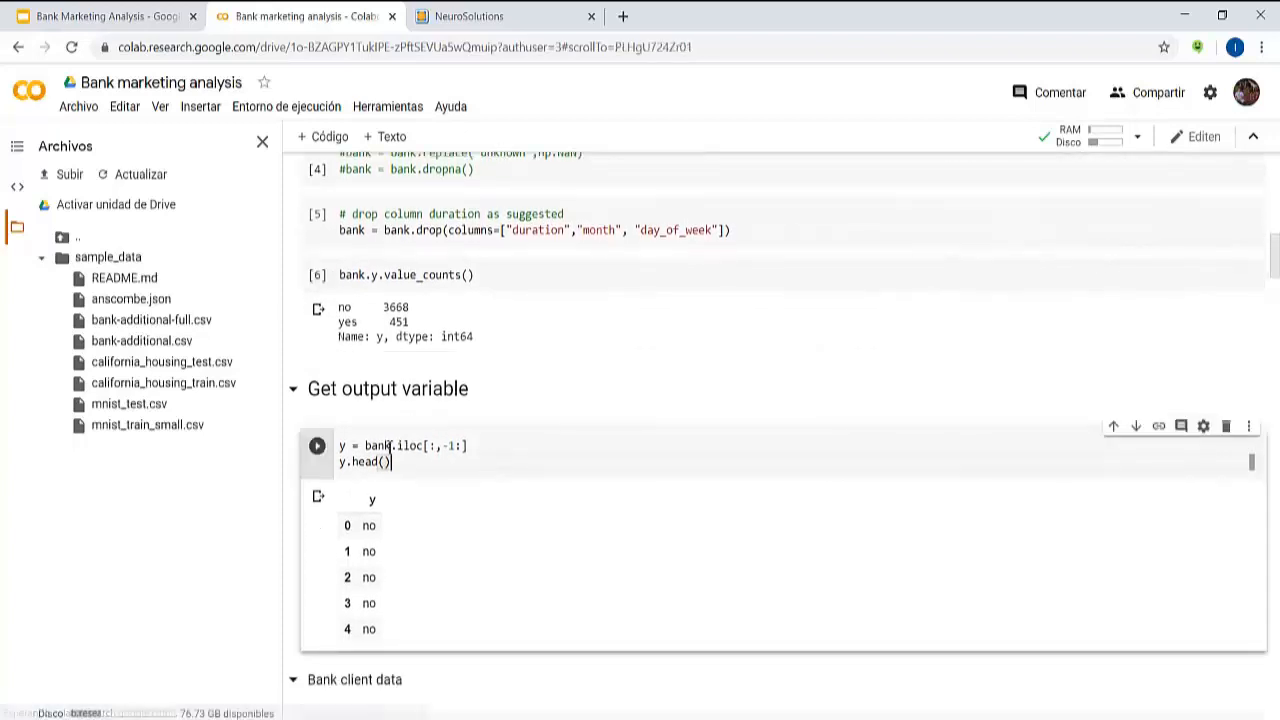
Step: Review the bank client data slice and the label encoding of its job, marital, education, default, housing and loan columns
scroll(495, 455, down, 4)
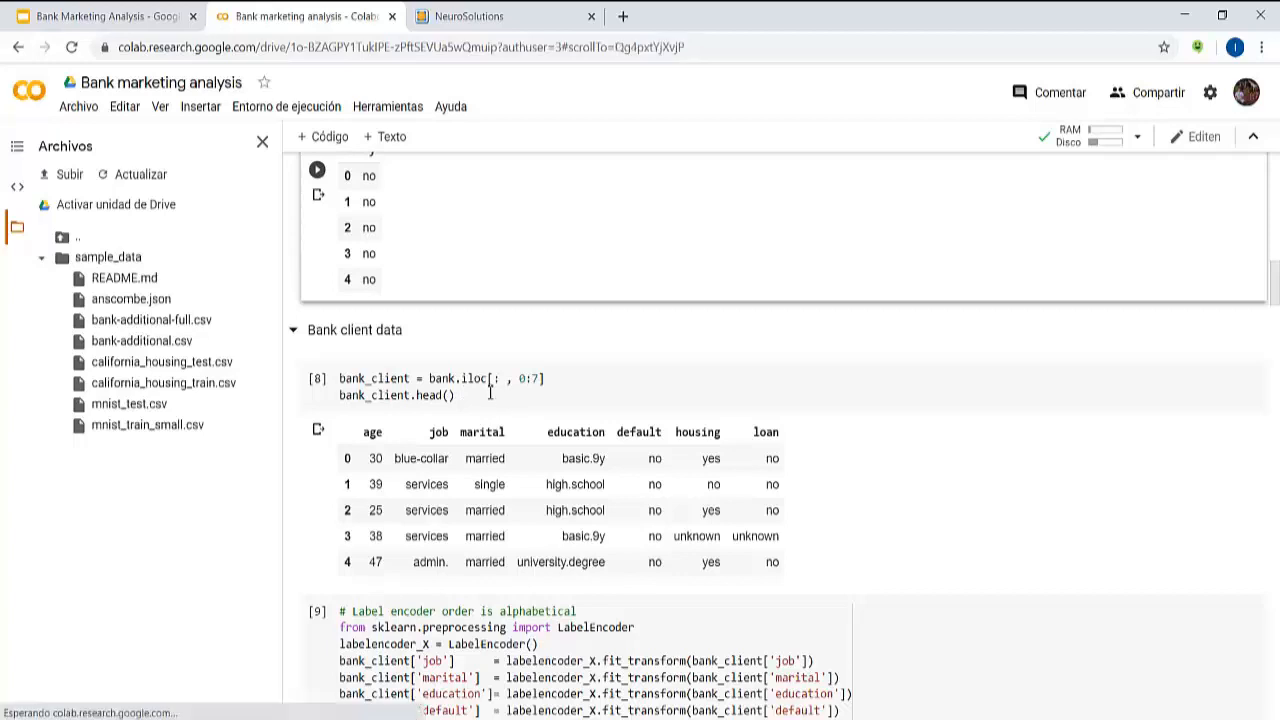
click(503, 400)
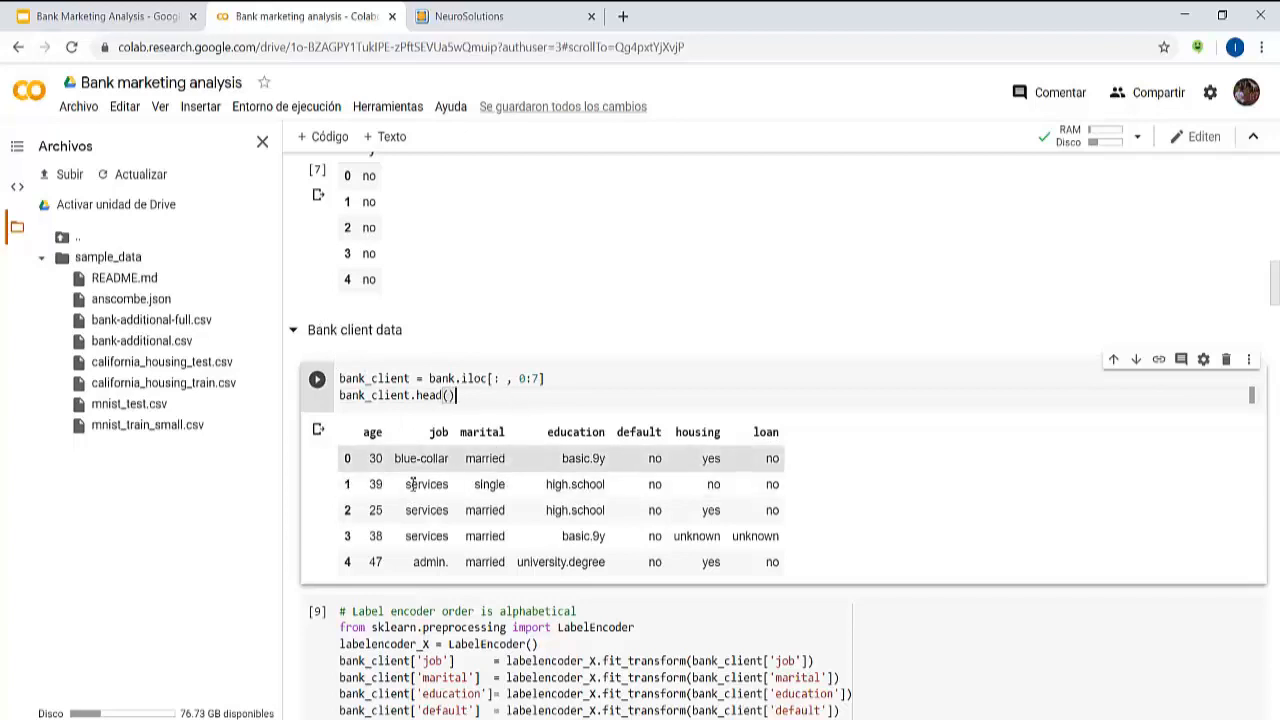
scroll(593, 455, down, 3)
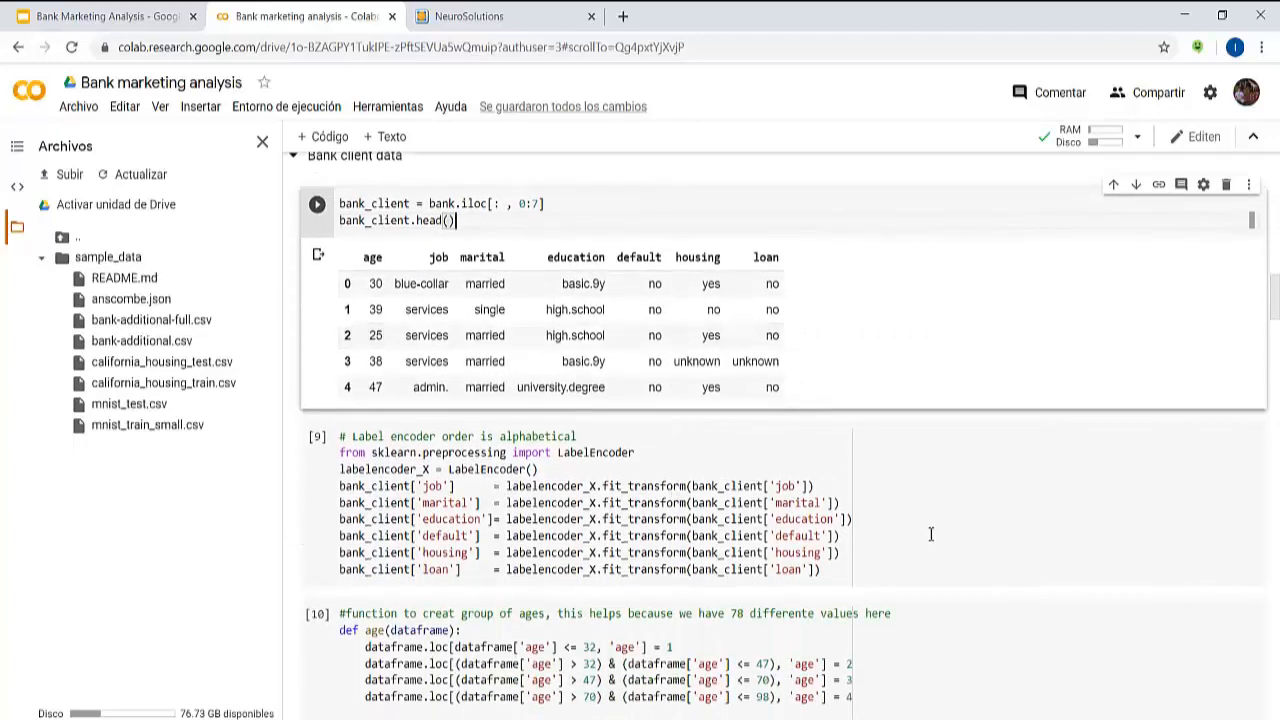
click(929, 529)
scroll(936, 527, down, 1)
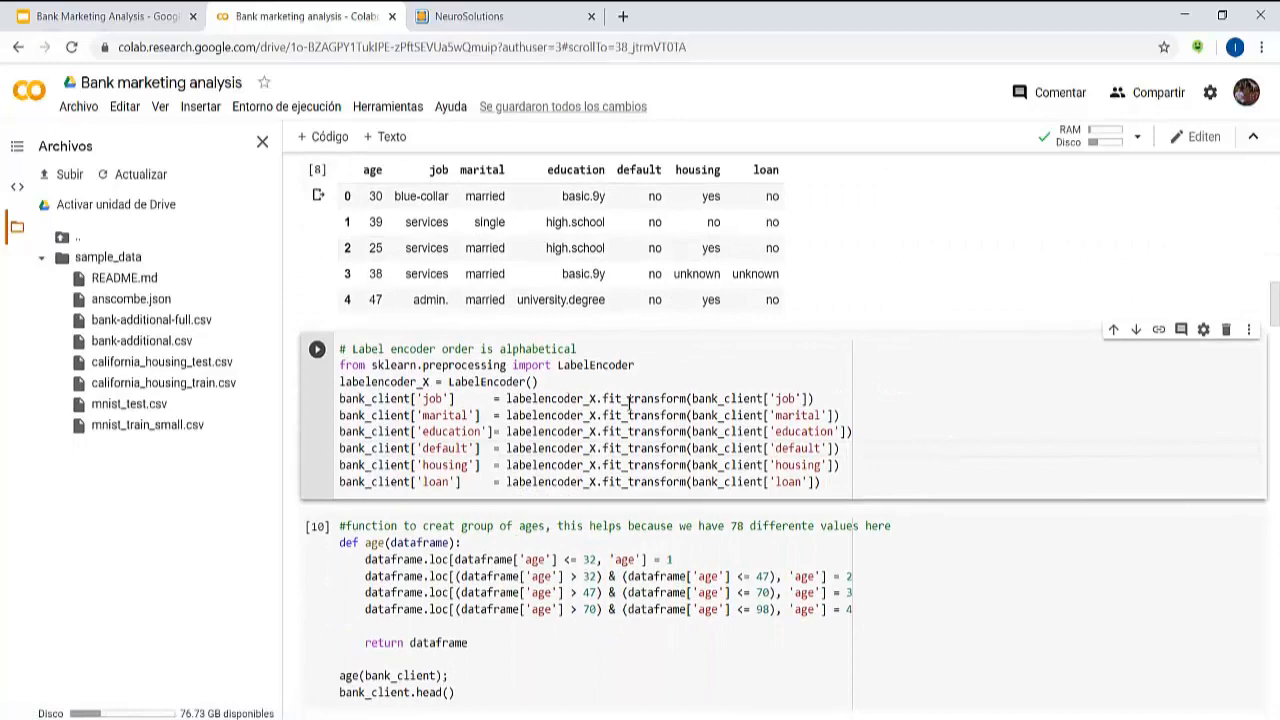
drag(604, 398, 655, 398)
scroll(566, 477, down, 2)
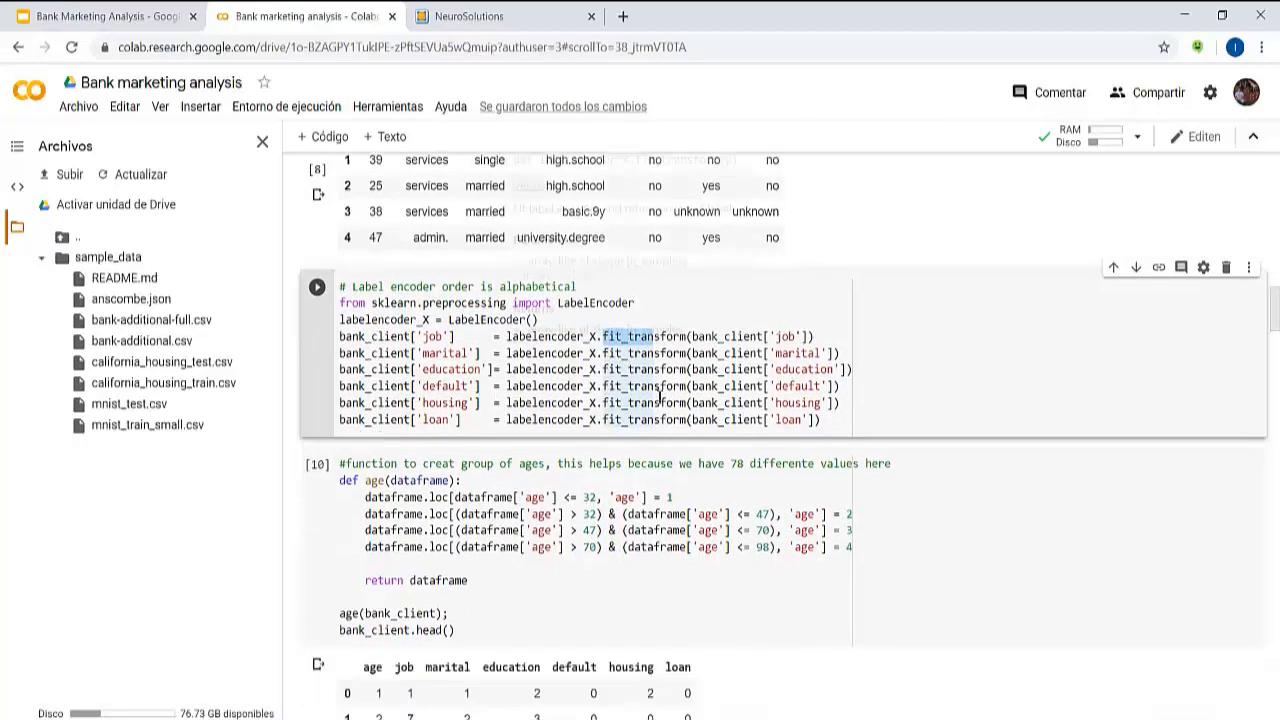
Step: Examine the function that groups client ages into four categories and the resulting bank_client preview
click(555, 475)
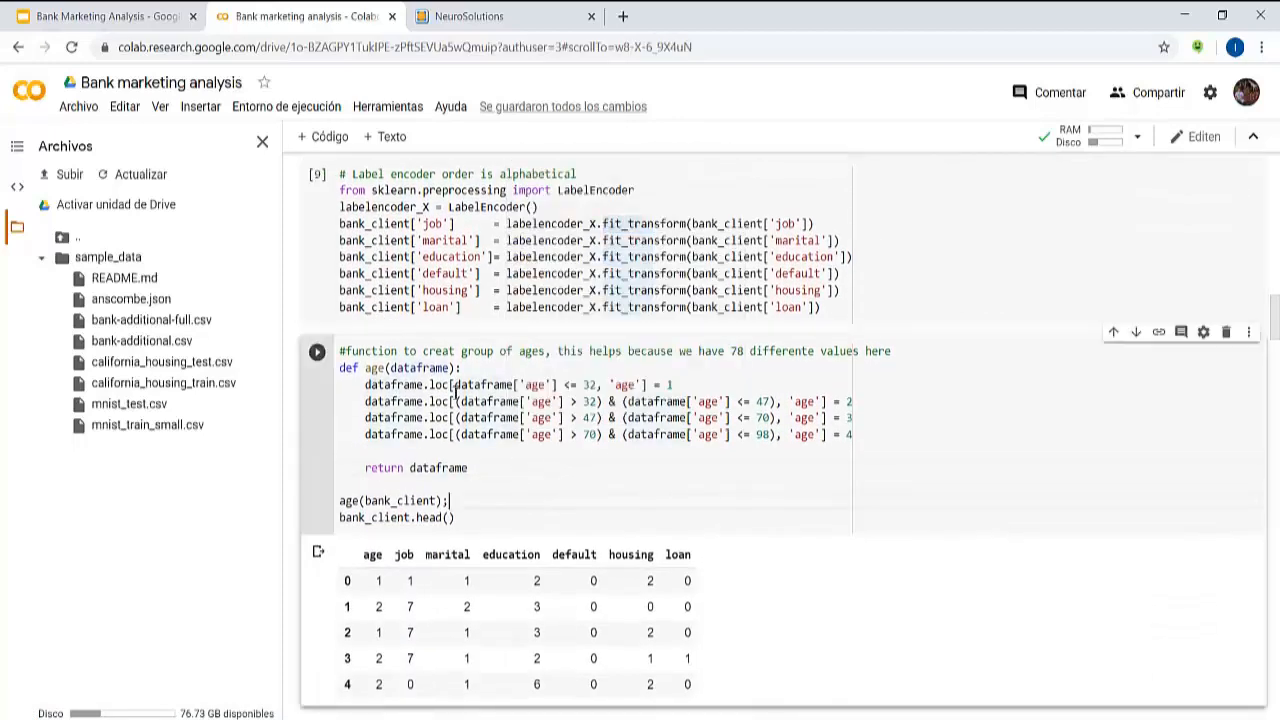
drag(397, 351, 501, 350)
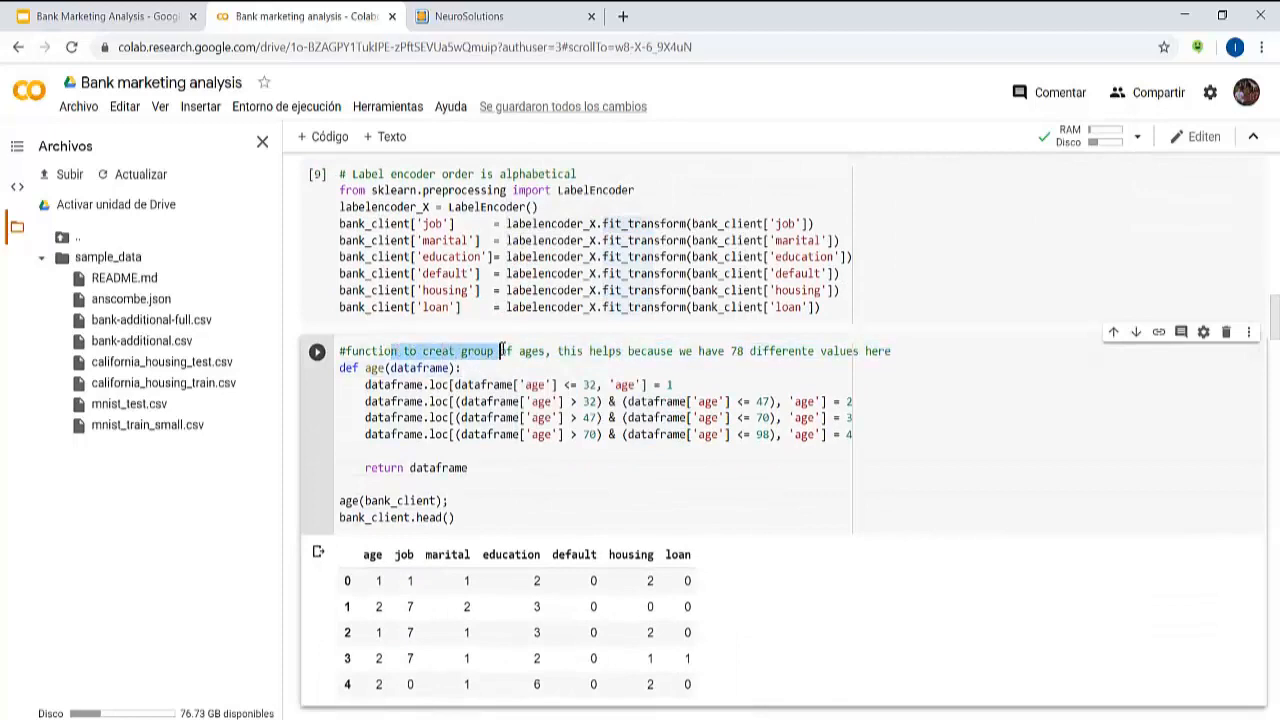
click(527, 502)
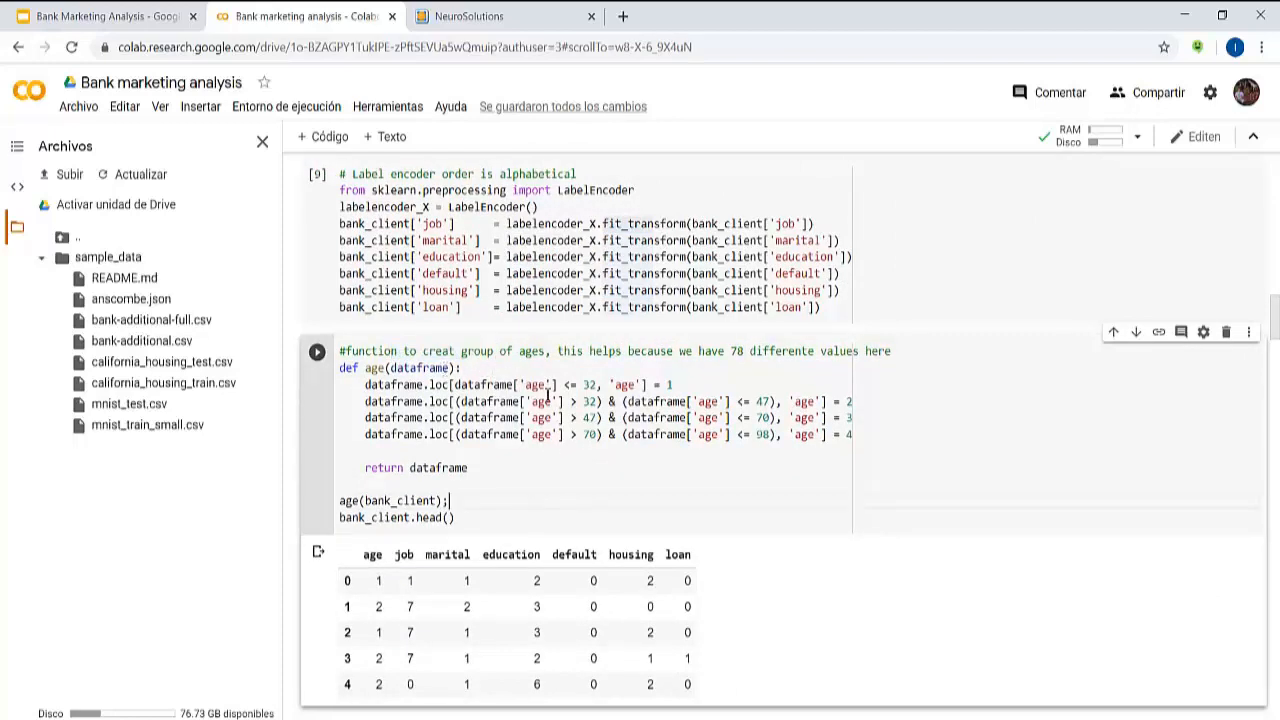
scroll(579, 480, down, 3)
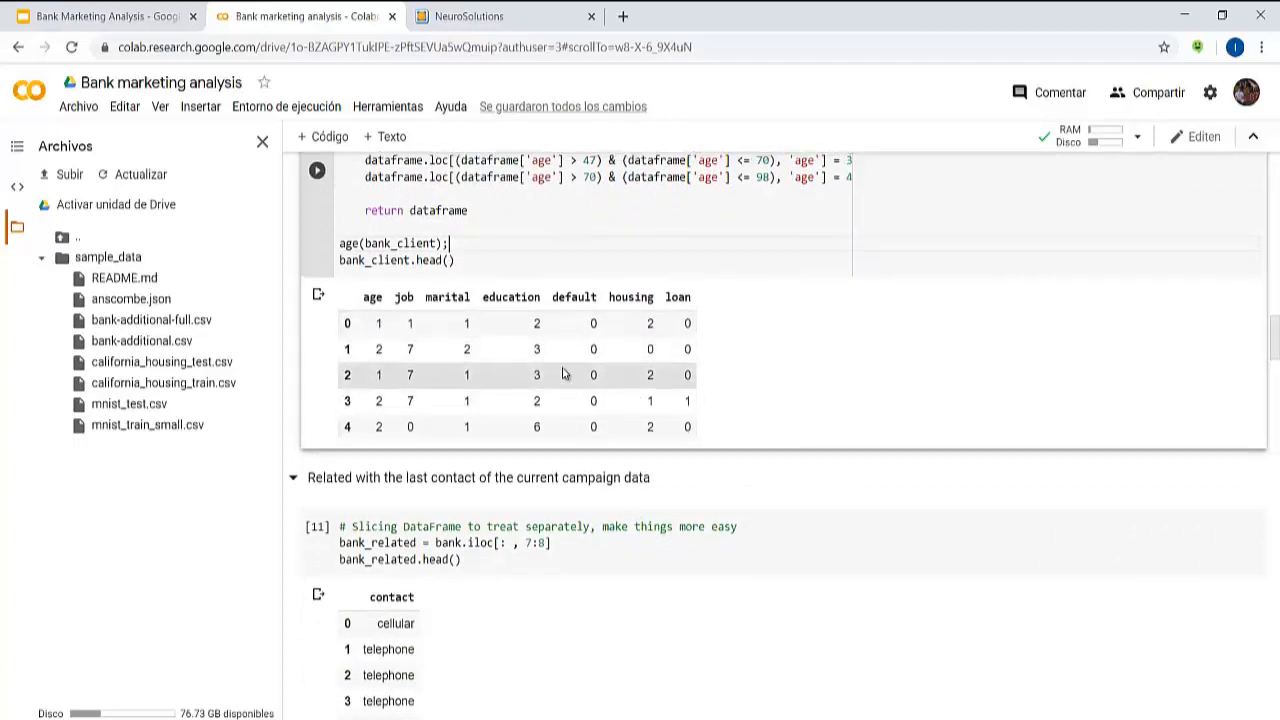
scroll(490, 338, up, 1)
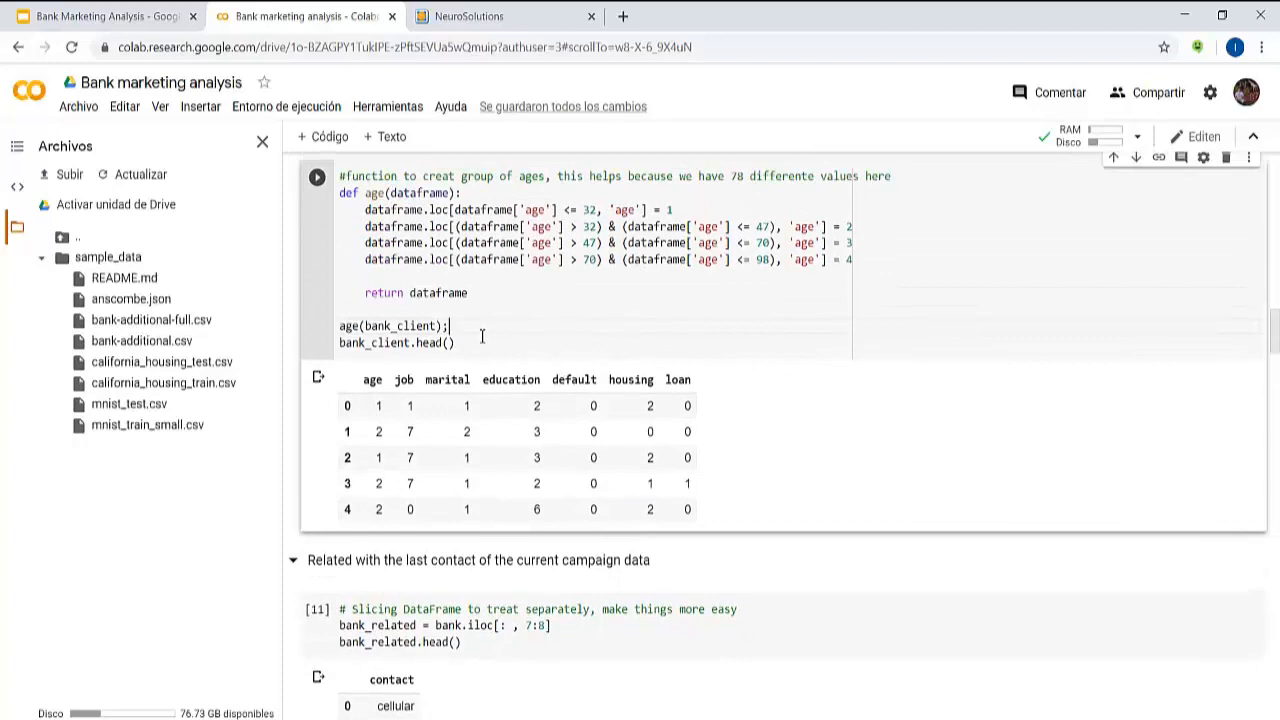
Step: Review the last-contact data slice bank_related and the label encoding of its contact column
scroll(588, 408, down, 4)
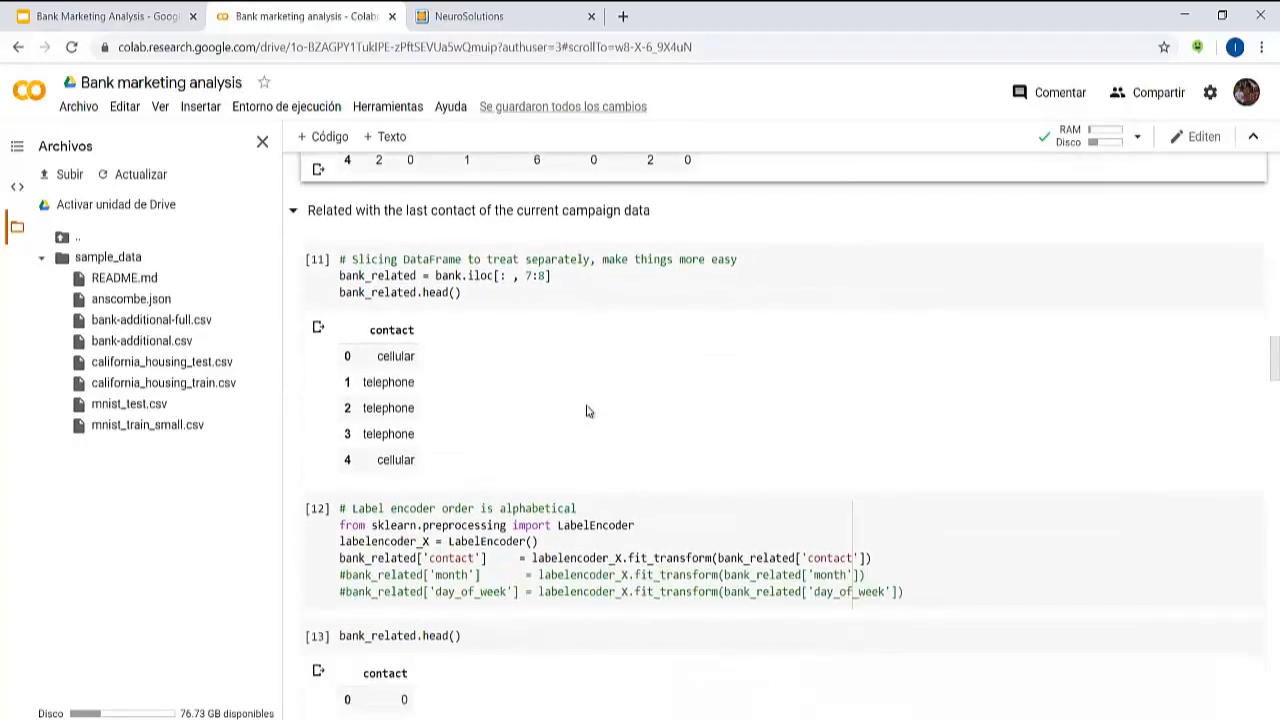
click(480, 296)
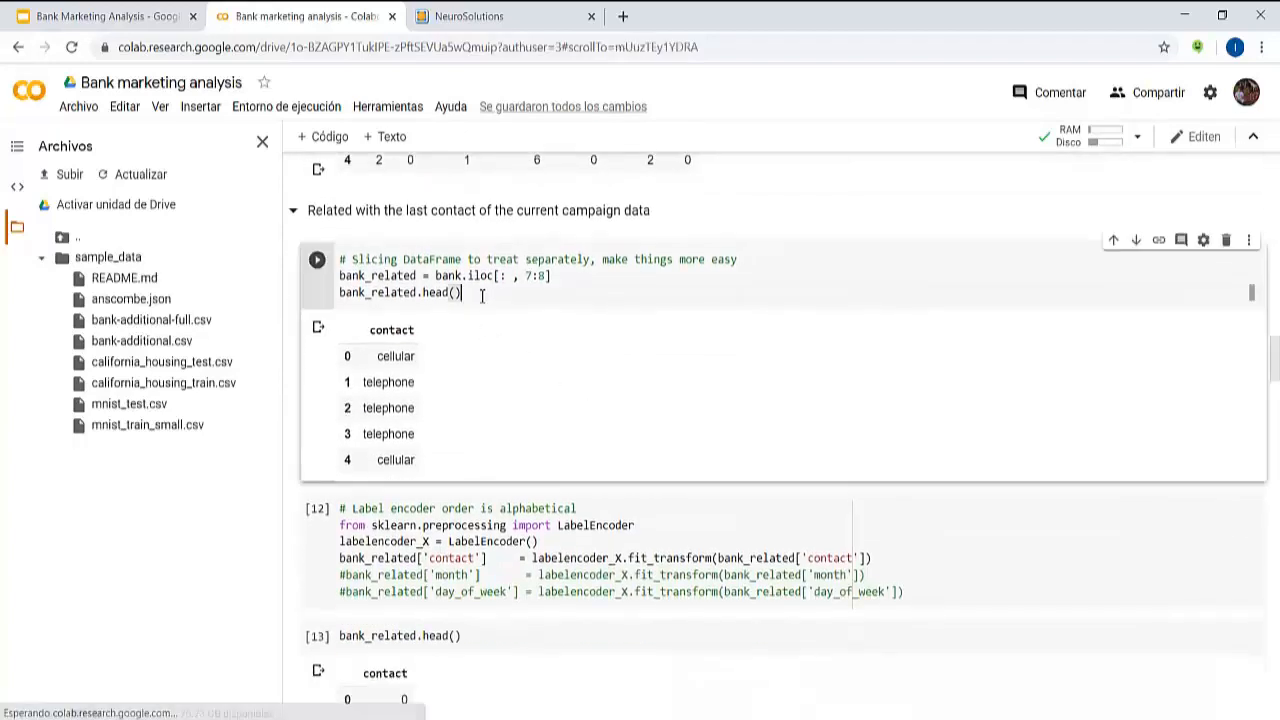
scroll(450, 382, down, 1)
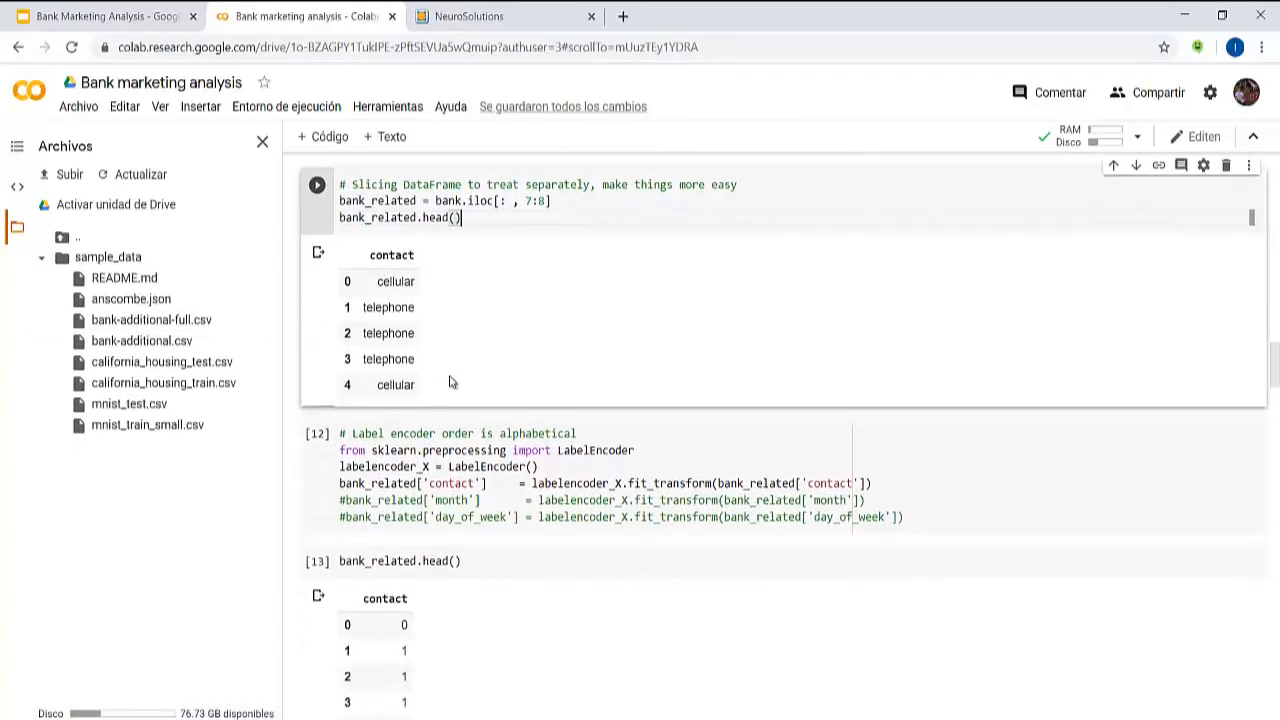
scroll(450, 382, up, 1)
scroll(446, 373, down, 1)
scroll(446, 373, down, 4)
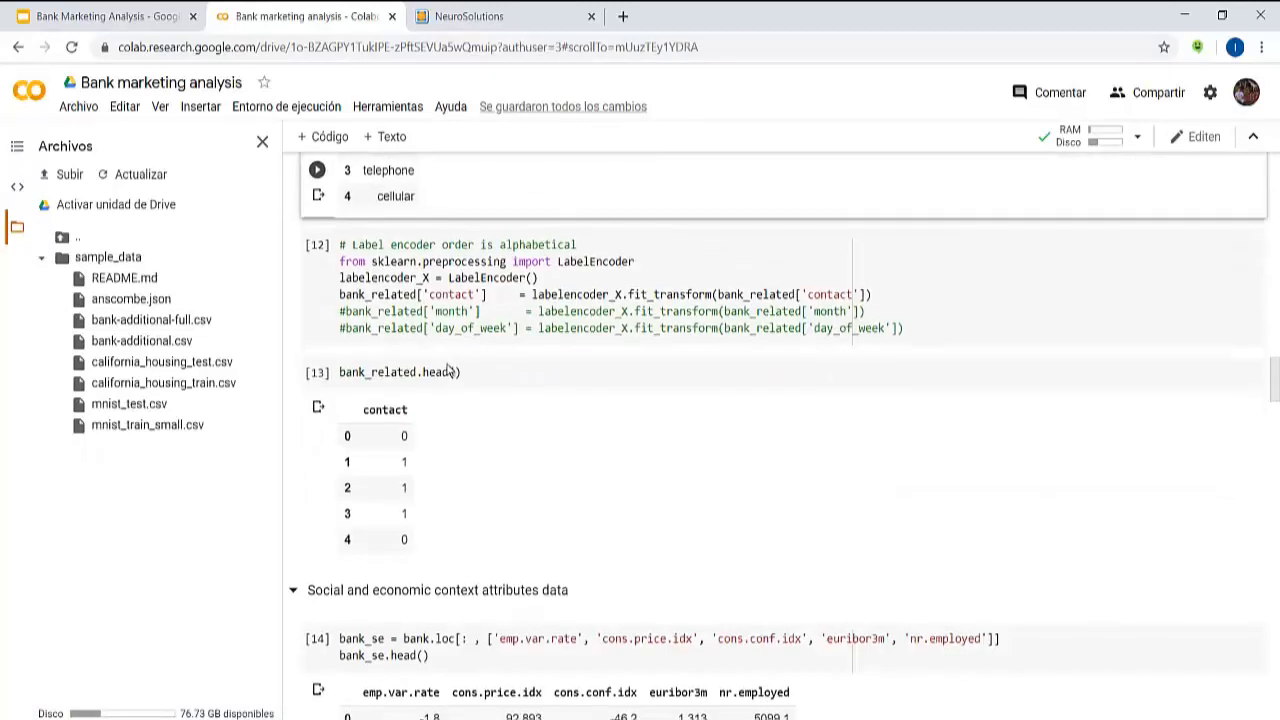
Step: Examine the cell that selects the social and economic context attributes into bank_se, and its table preview
scroll(452, 362, down, 1)
click(432, 307)
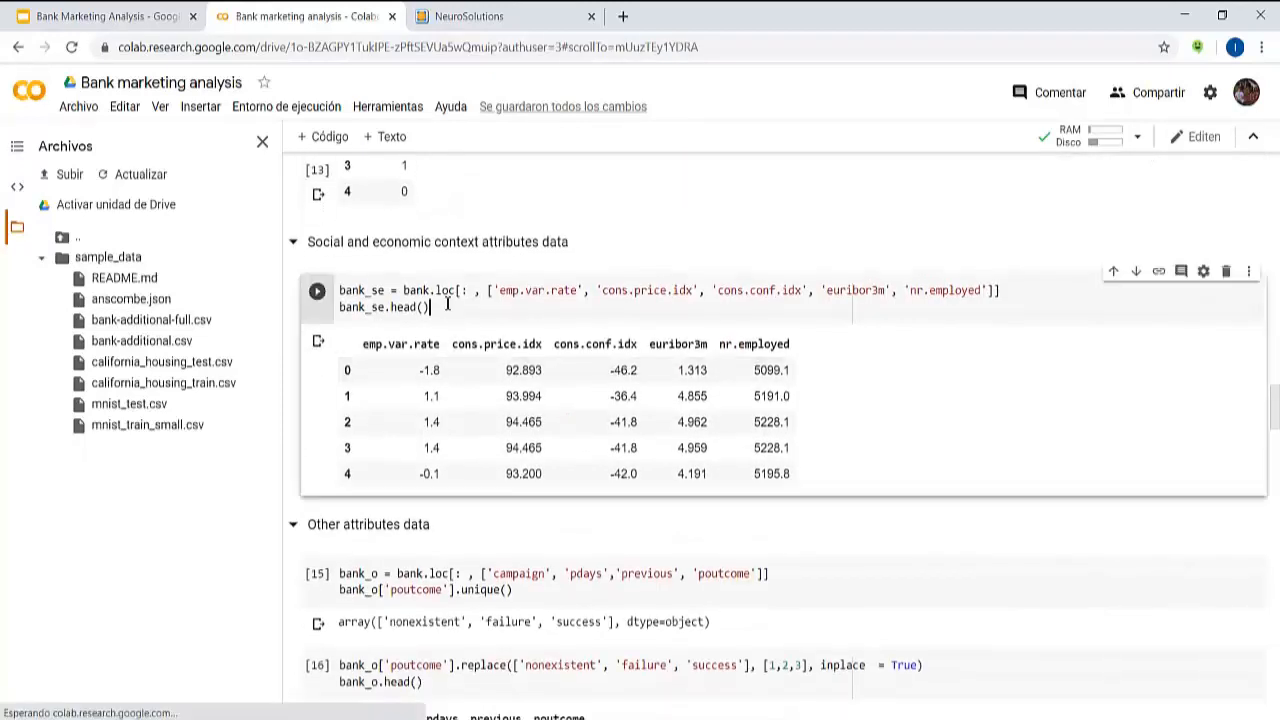
drag(430, 307, 338, 289)
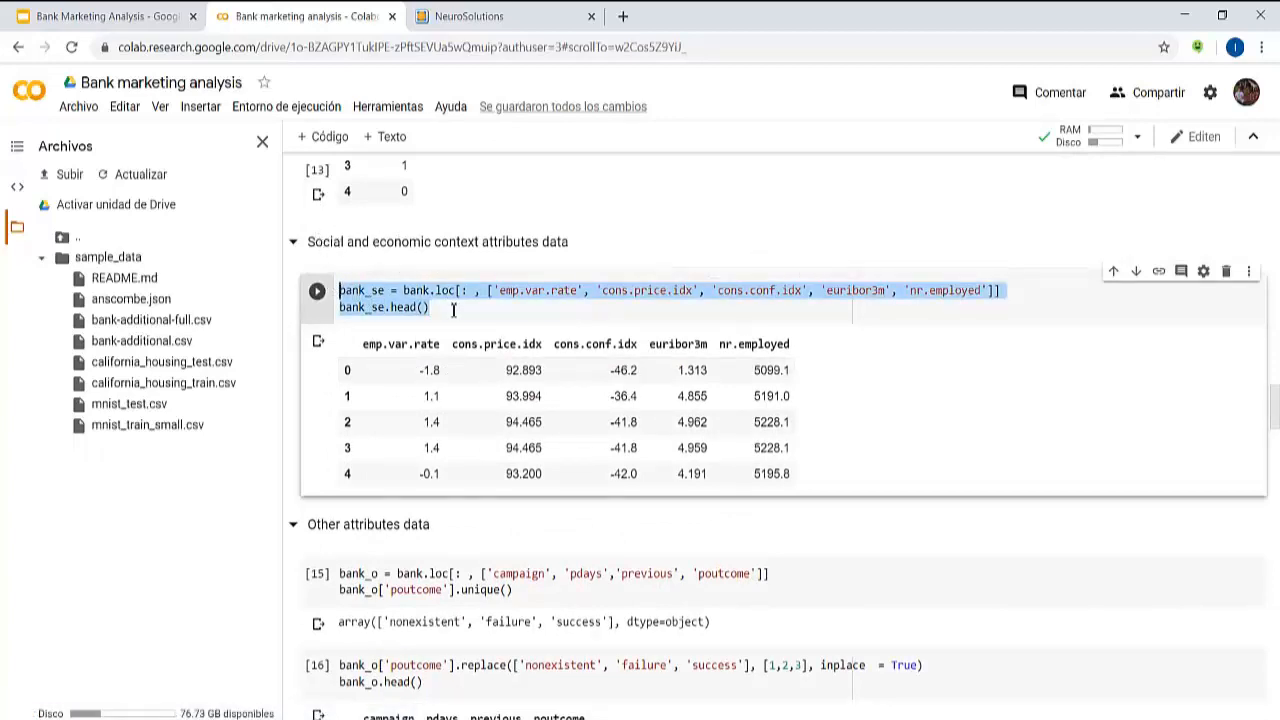
mouse_move(800, 490)
click(846, 443)
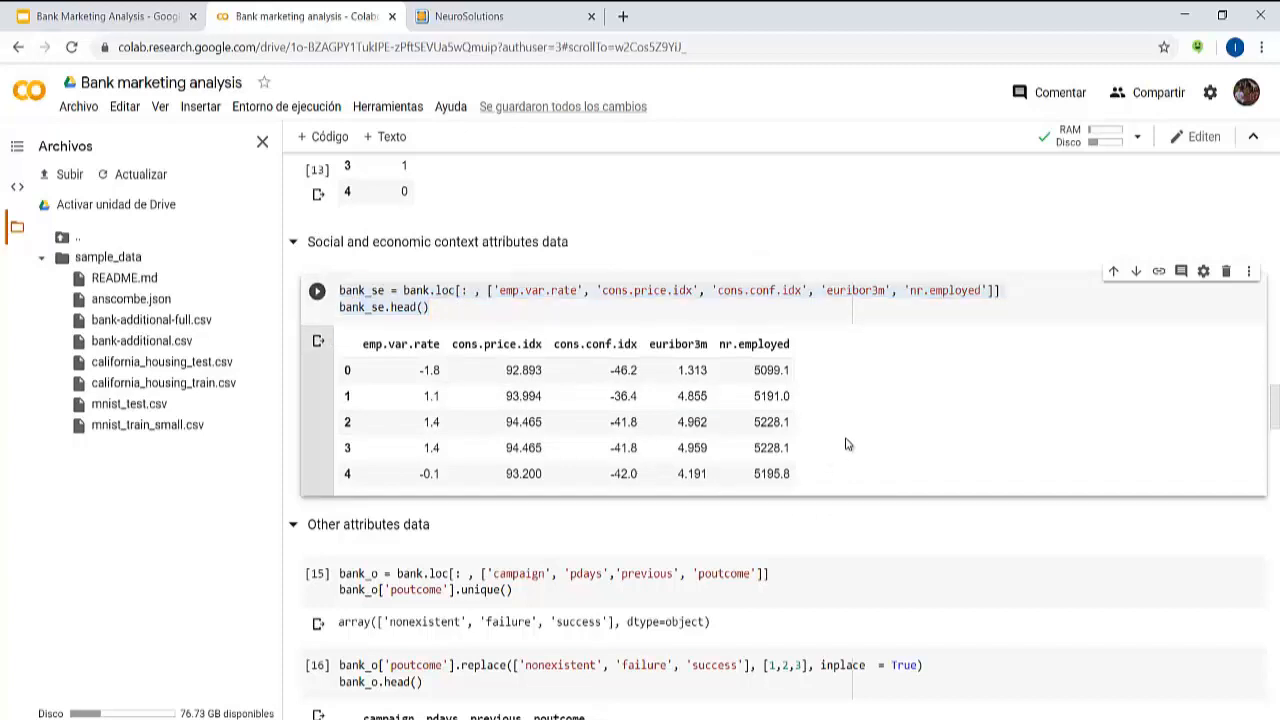
scroll(809, 466, down, 3)
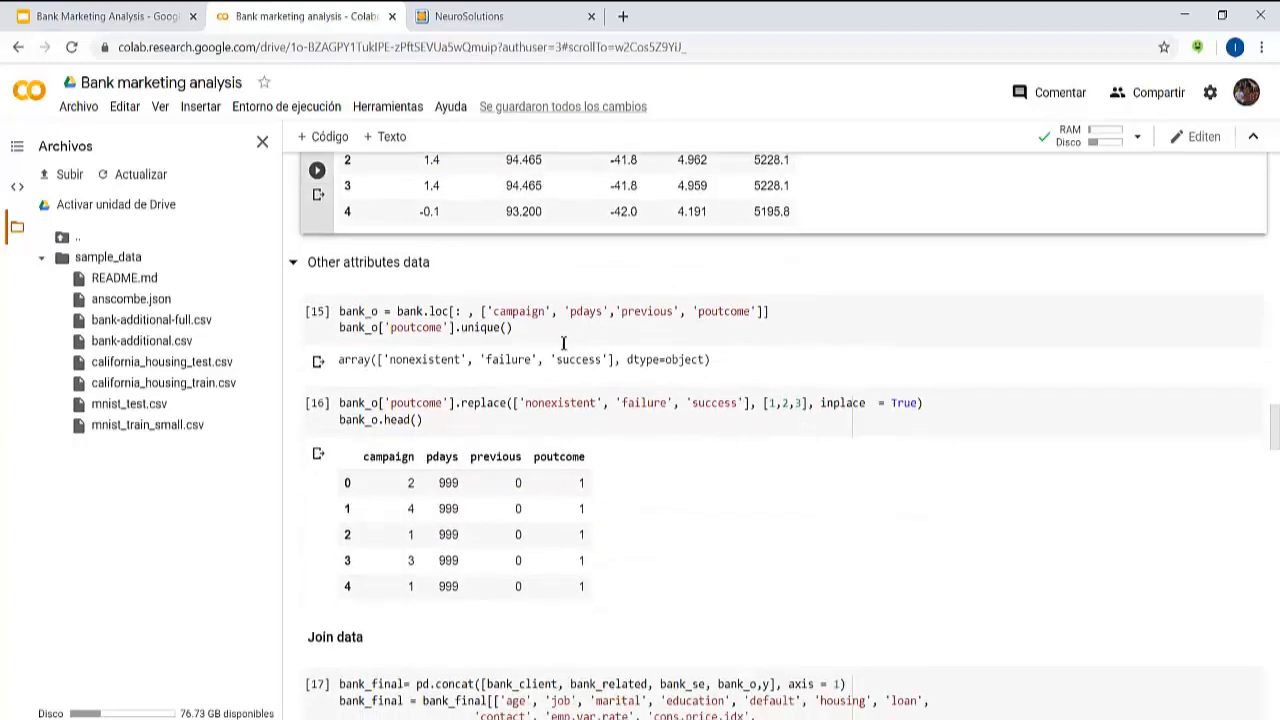
Step: Review the joining of attribute groups into bank_final, its deposit count plot, and the majority and minority split for resampling
scroll(563, 343, down, 5)
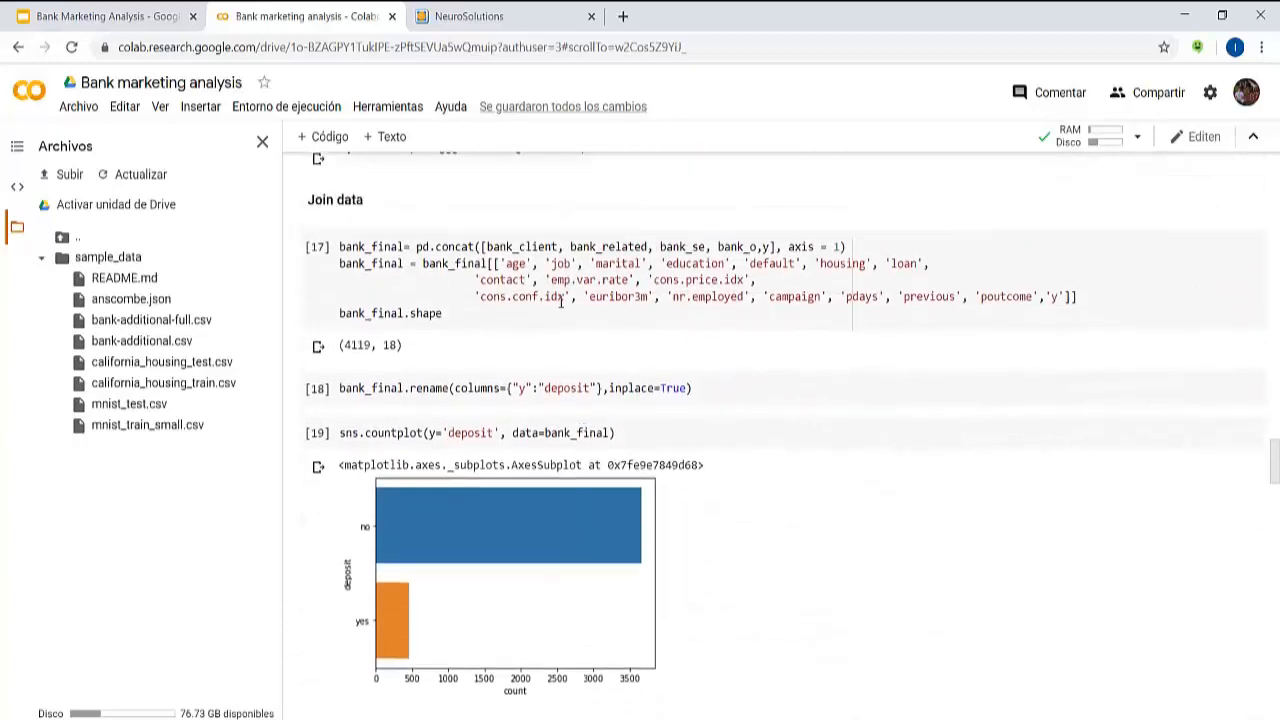
scroll(537, 374, down, 1)
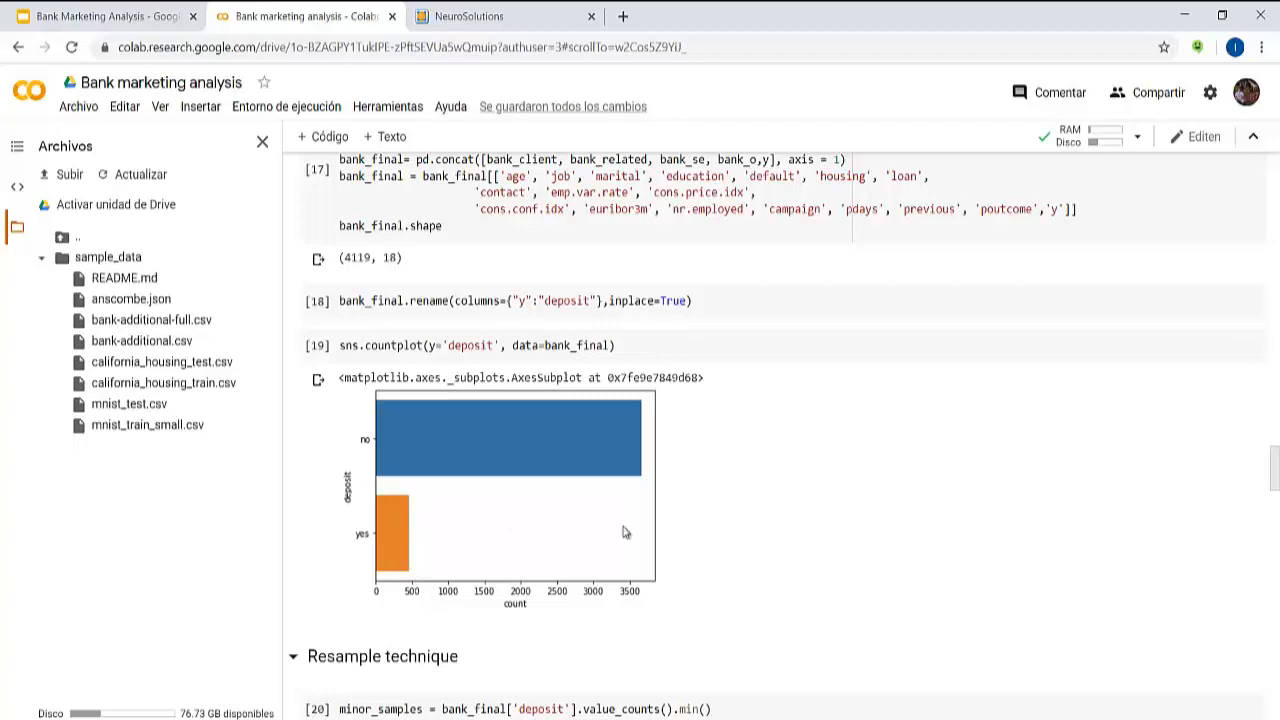
scroll(728, 471, down, 2)
scroll(728, 471, down, 3)
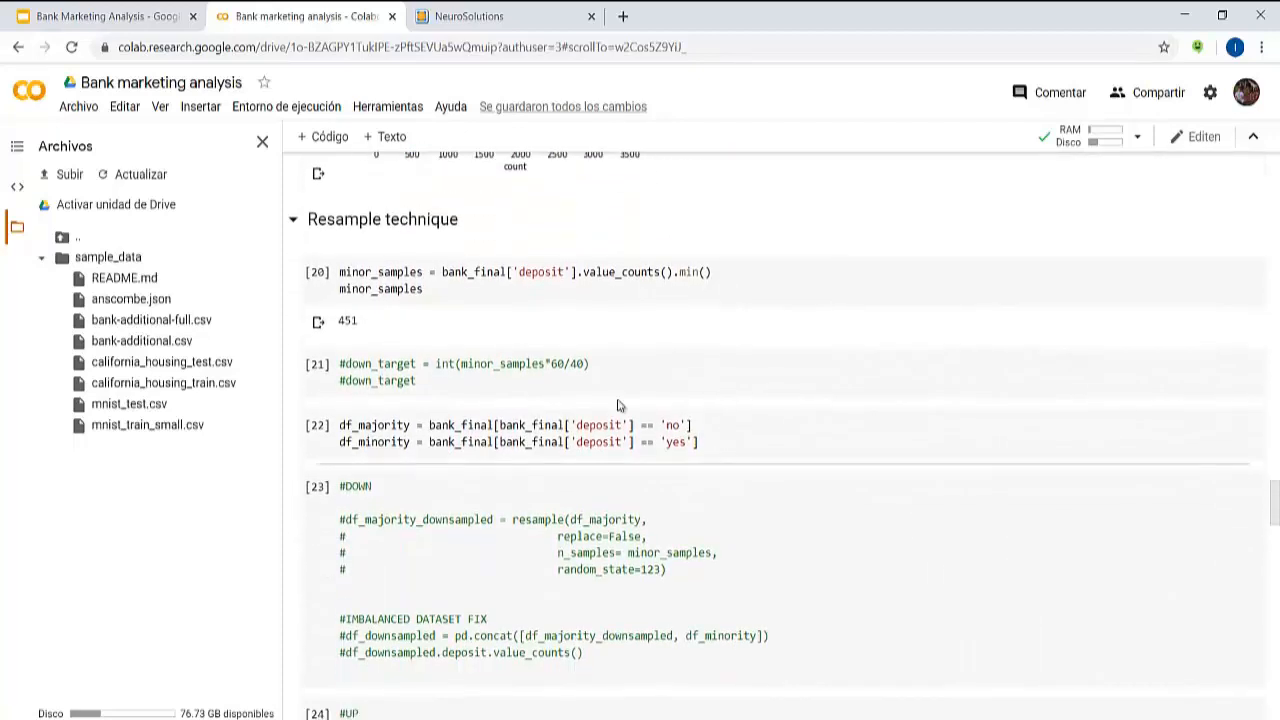
scroll(475, 301, down, 1)
scroll(470, 330, up, 2)
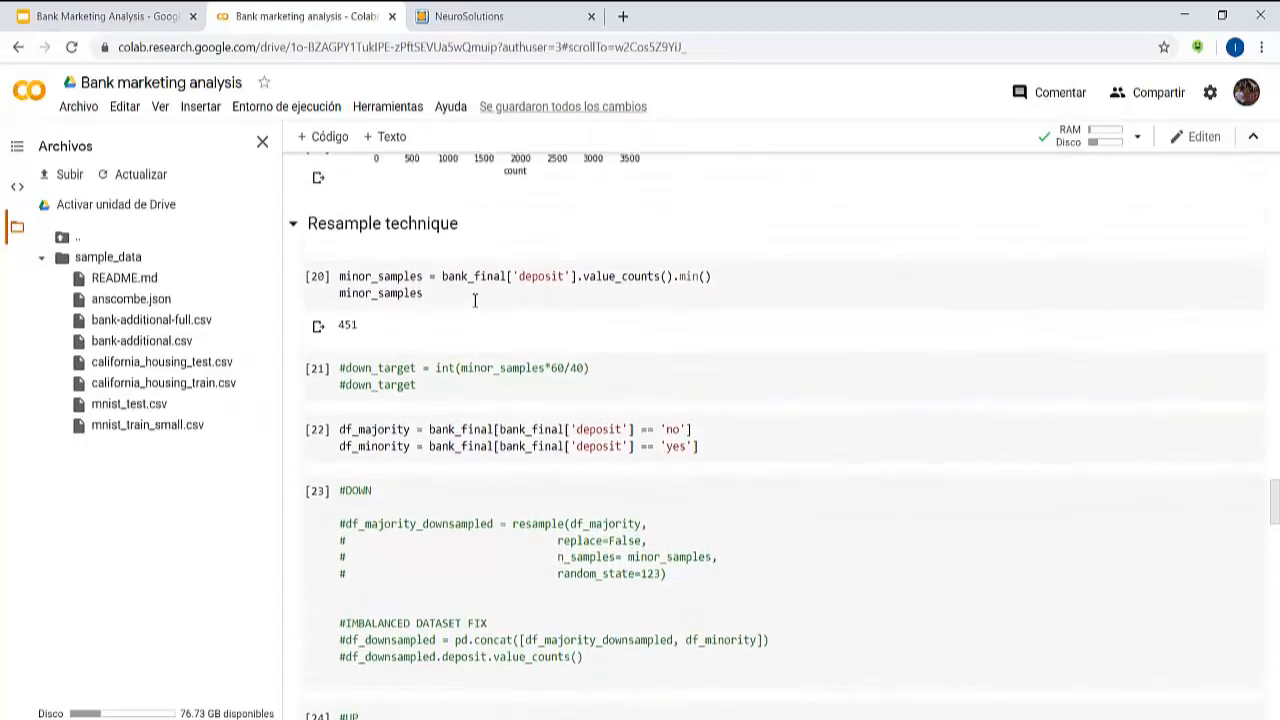
Step: Examine the upsampling of the minority class and the deposit count plot of df_upsampled
scroll(465, 376, down, 10)
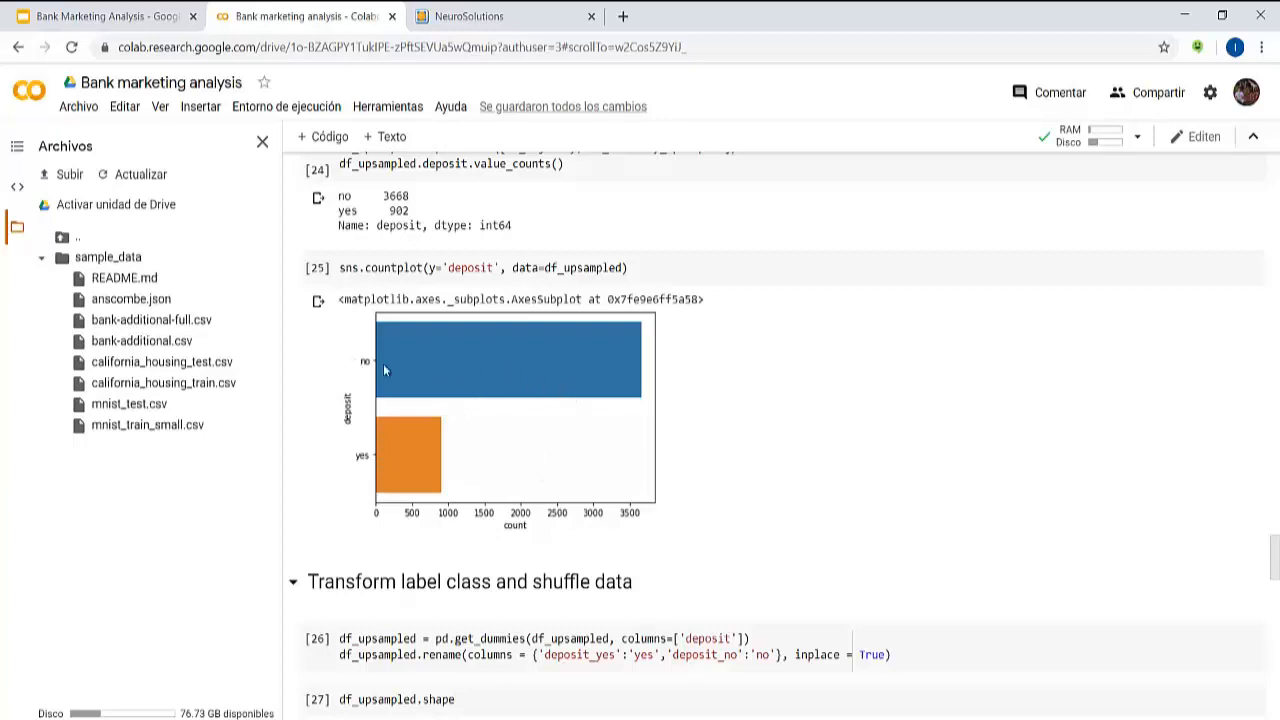
scroll(515, 418, down, 2)
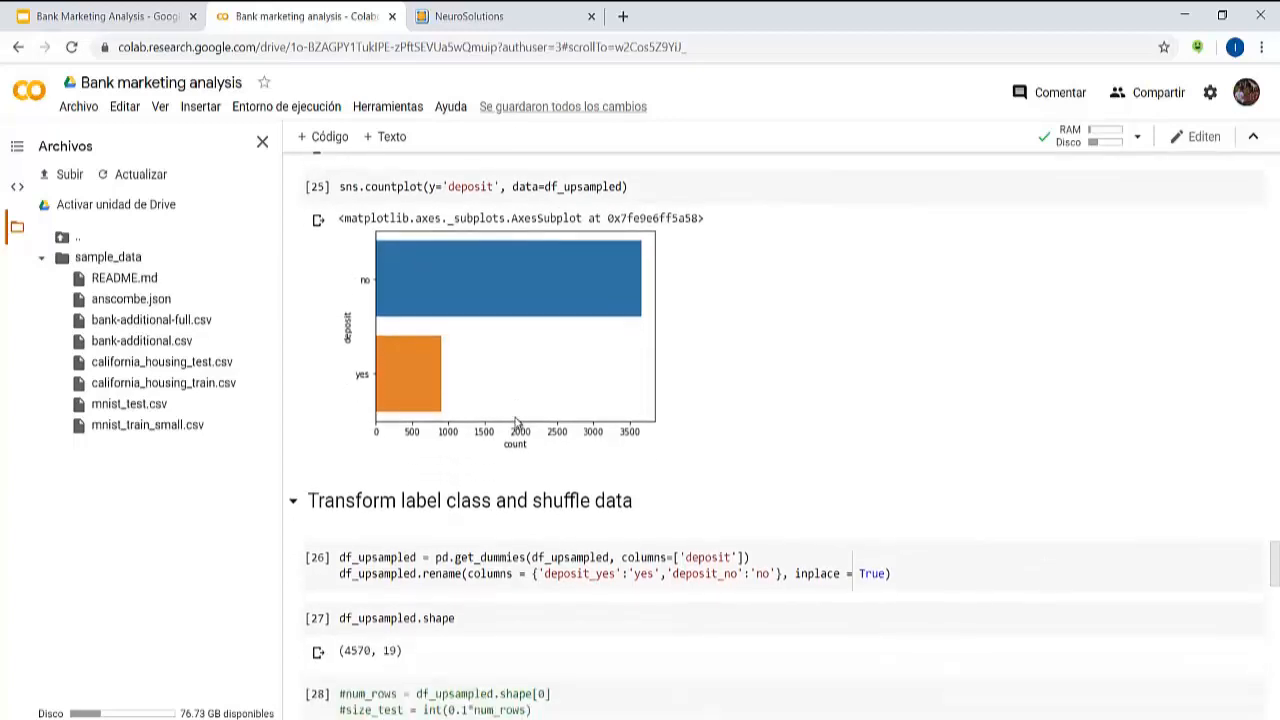
scroll(510, 395, up, 2)
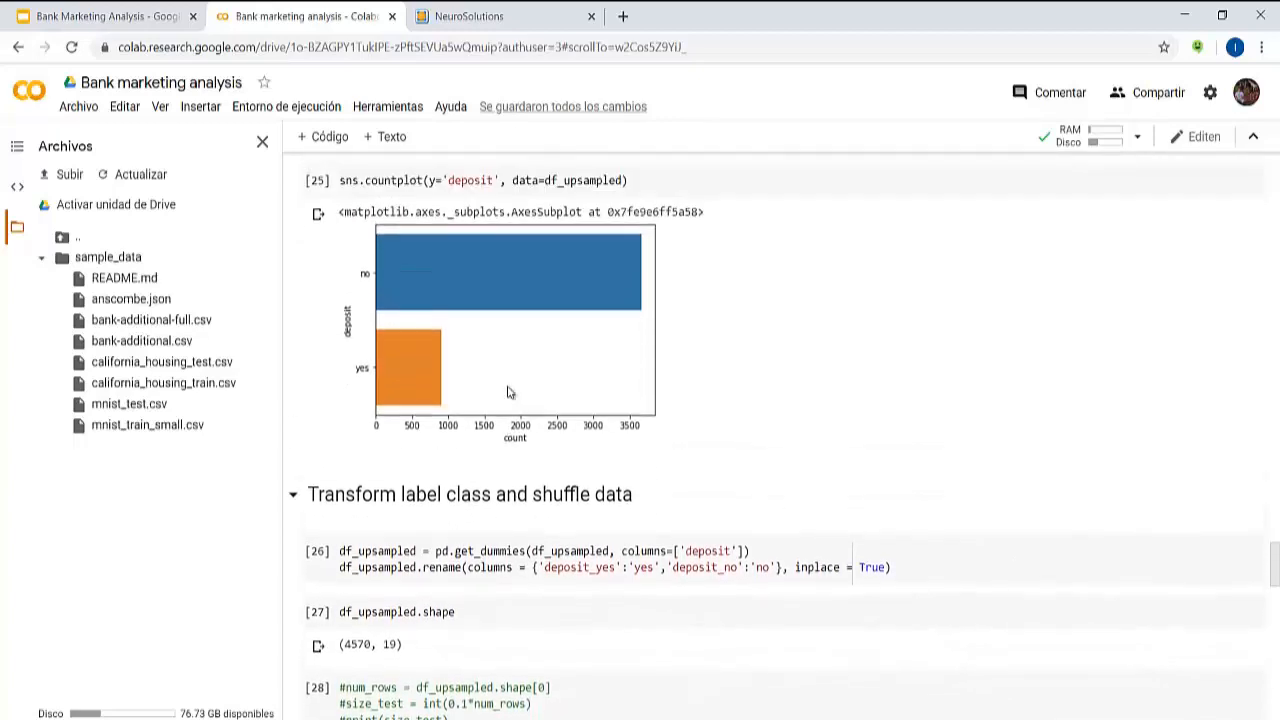
scroll(509, 393, up, 1)
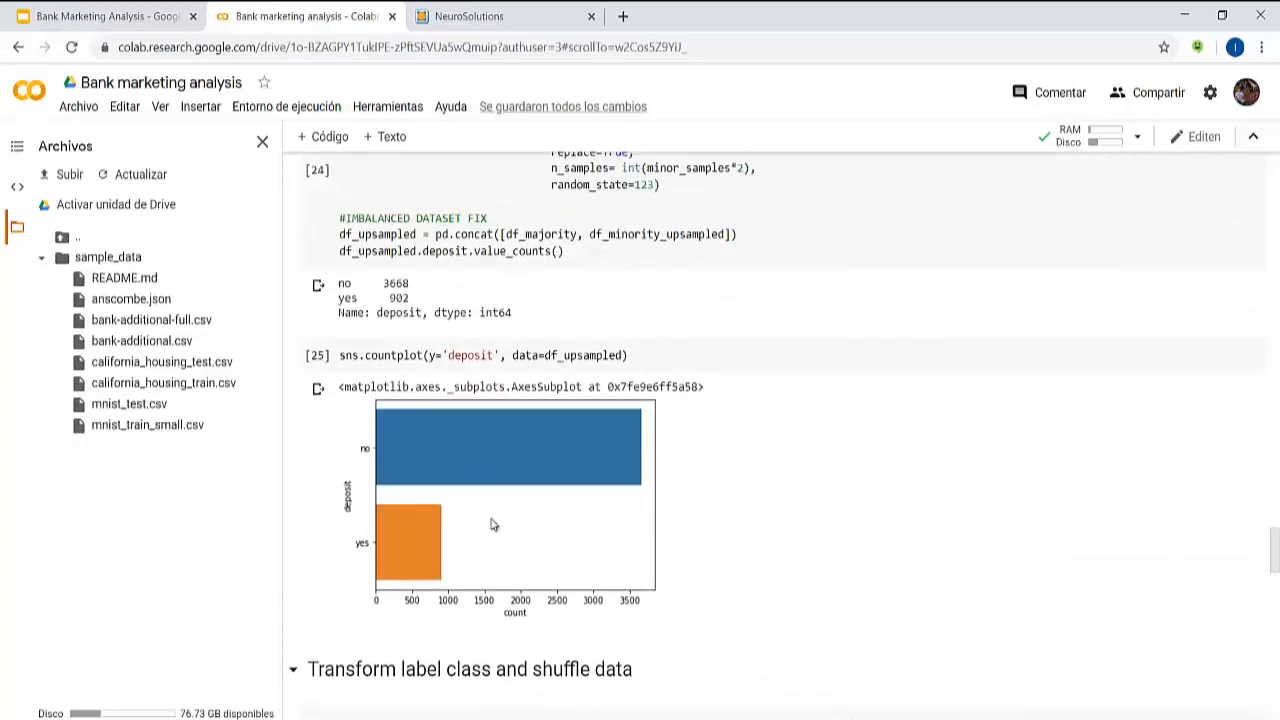
scroll(480, 505, down, 6)
scroll(492, 519, down, 1)
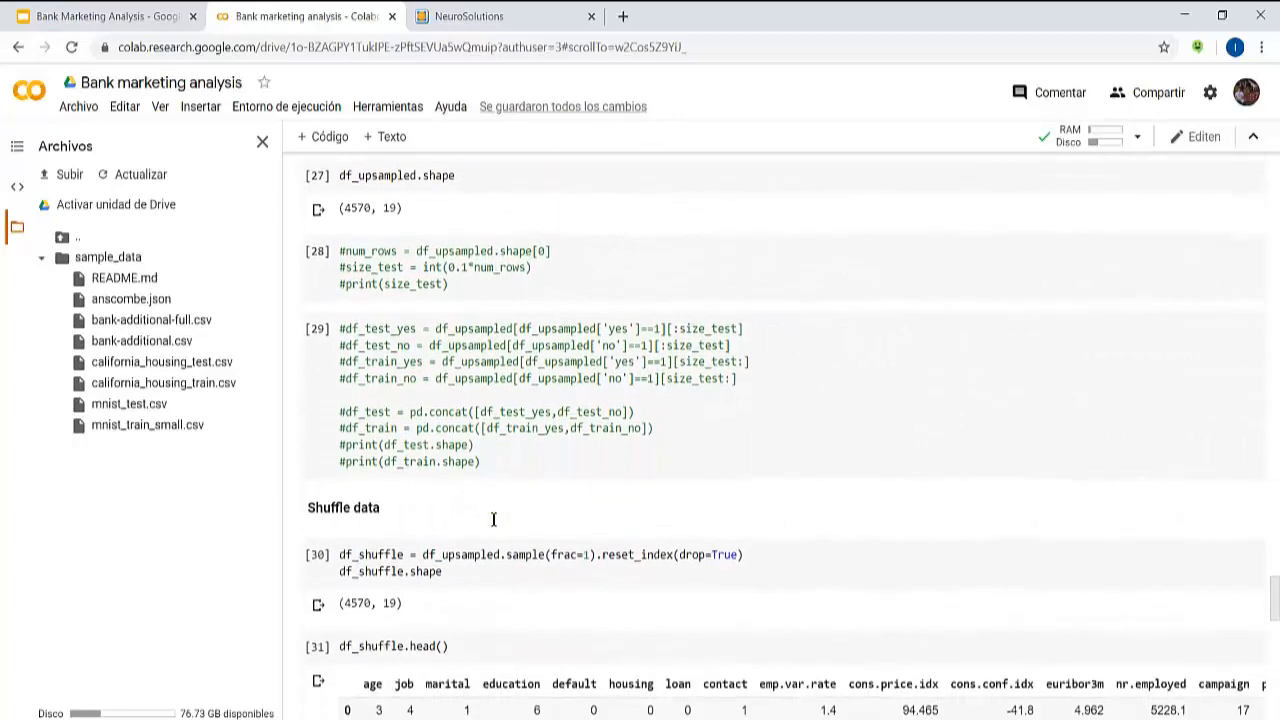
scroll(488, 514, up, 5)
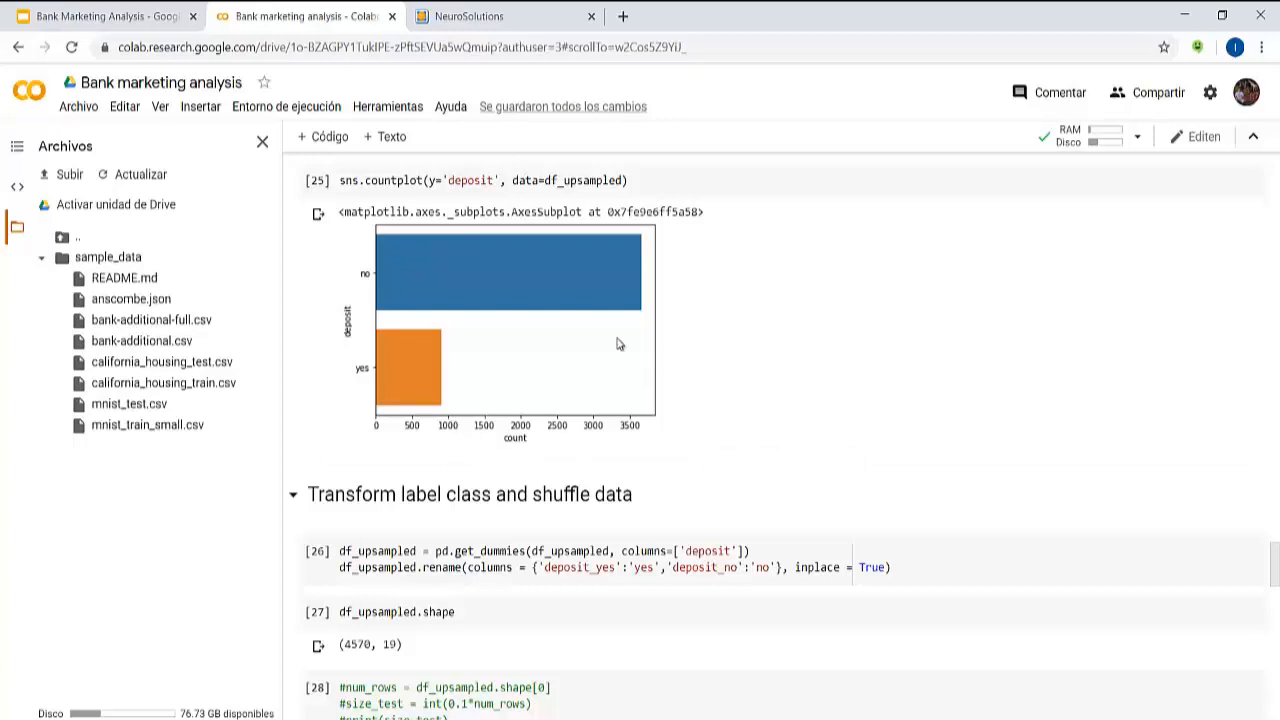
Step: Review the dummy encoding of deposit into yes and no columns and the shuffling of df_upsampled into df_shuffle
scroll(877, 391, down, 4)
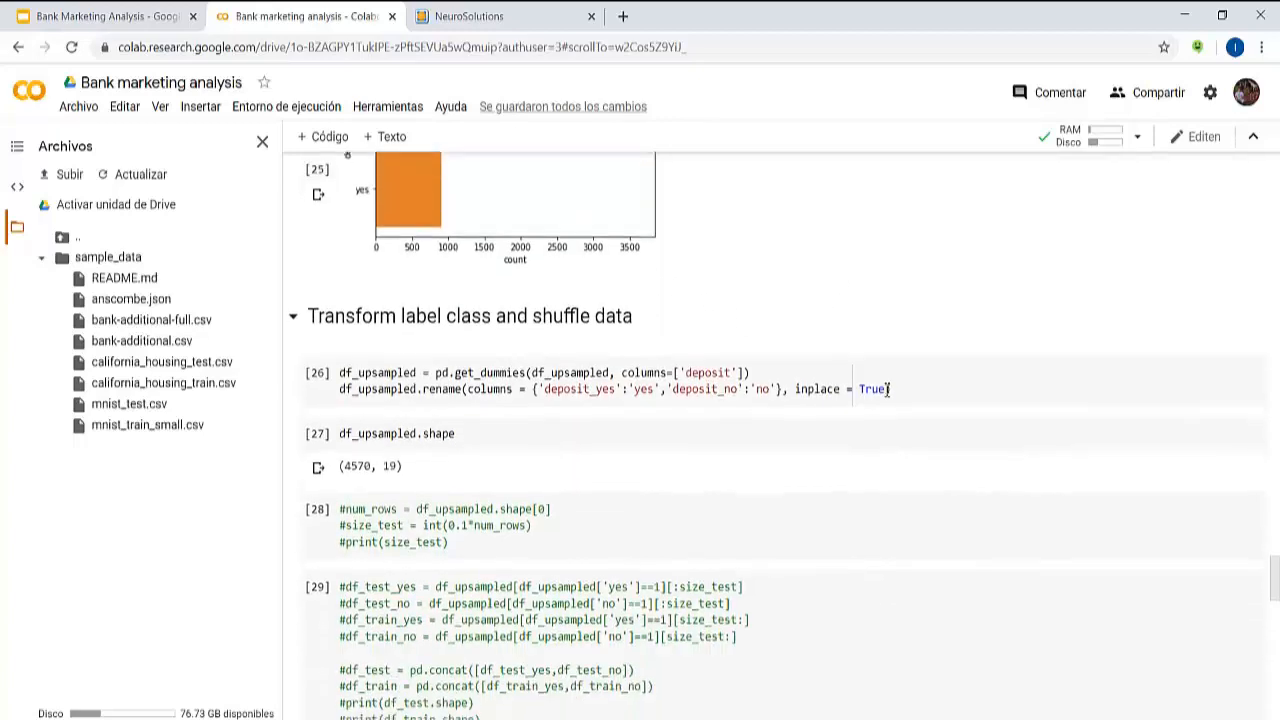
scroll(885, 393, down, 1)
scroll(886, 387, up, 3)
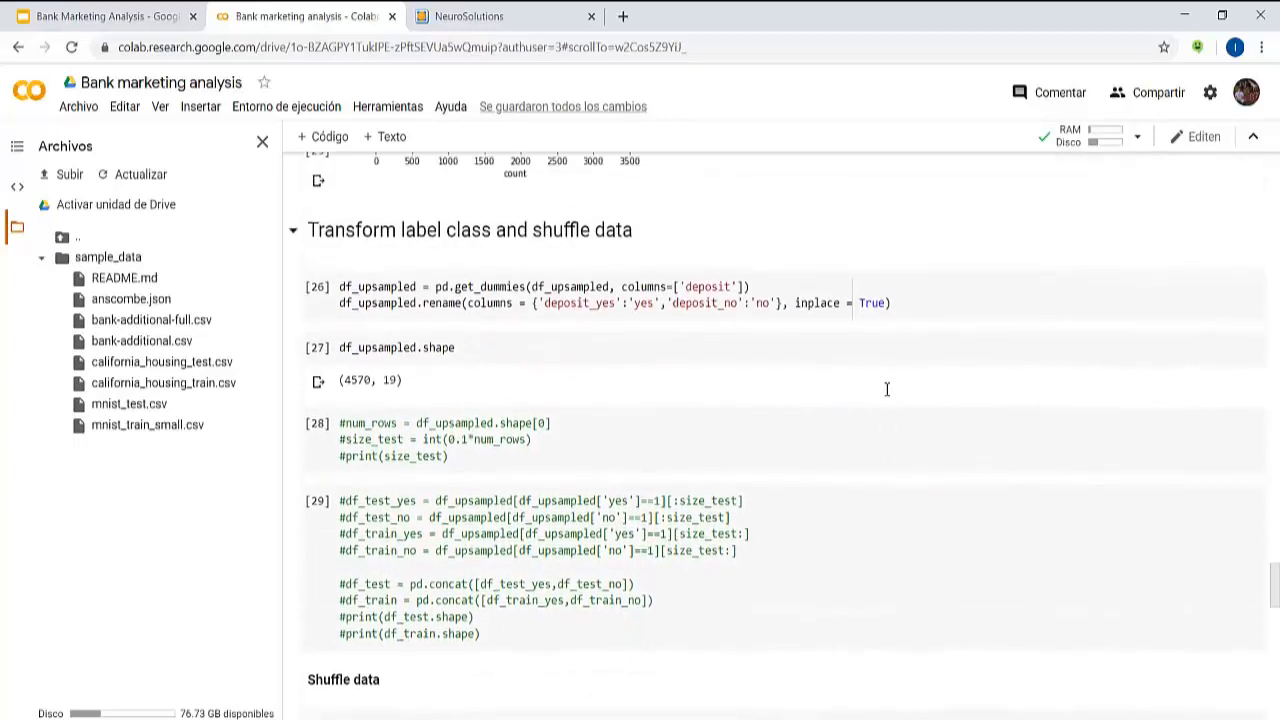
scroll(886, 387, down, 3)
scroll(886, 389, down, 4)
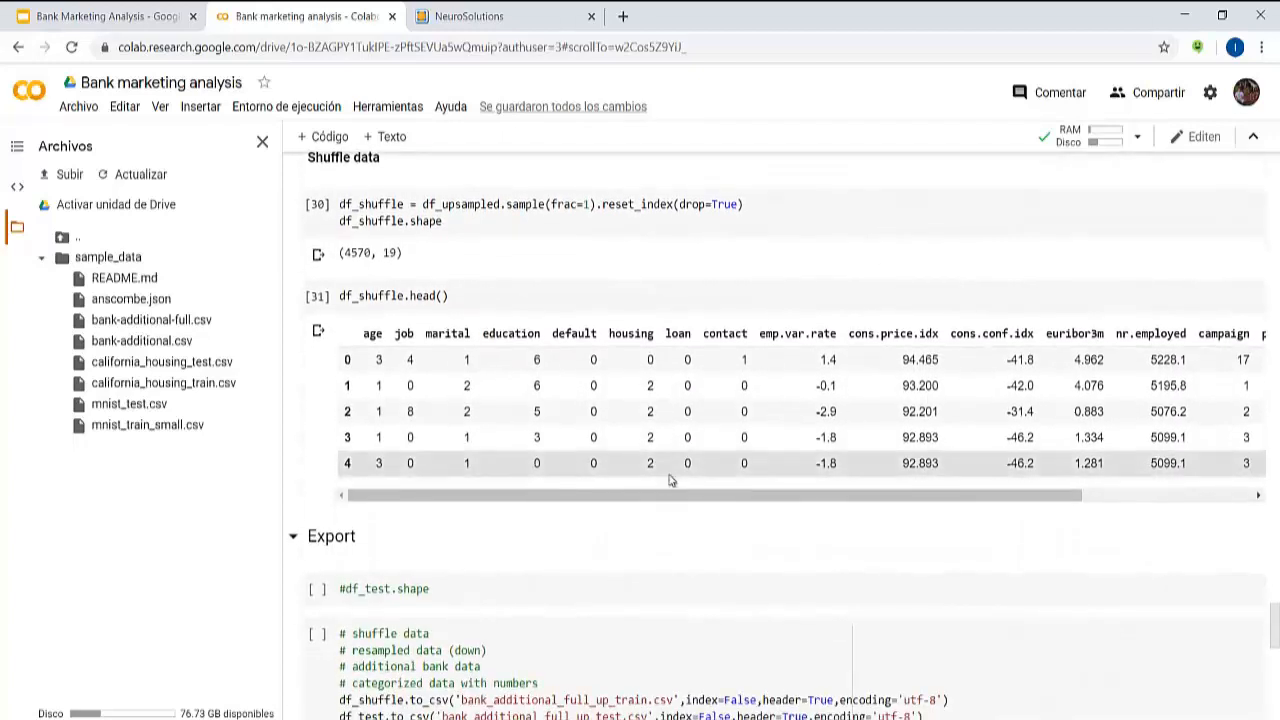
Step: Inspect the df_shuffle preview across all its columns, highlighting the no and yes class column names
scroll(645, 512, right, 4)
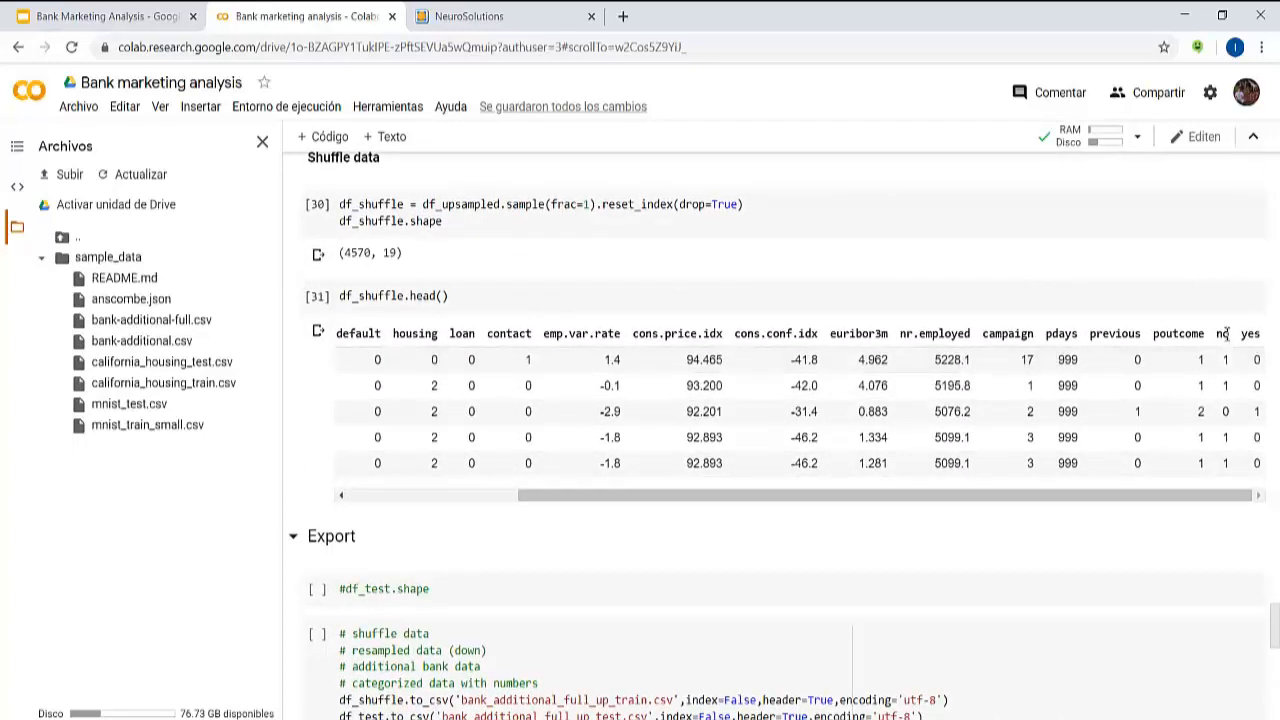
drag(1218, 333, 1262, 337)
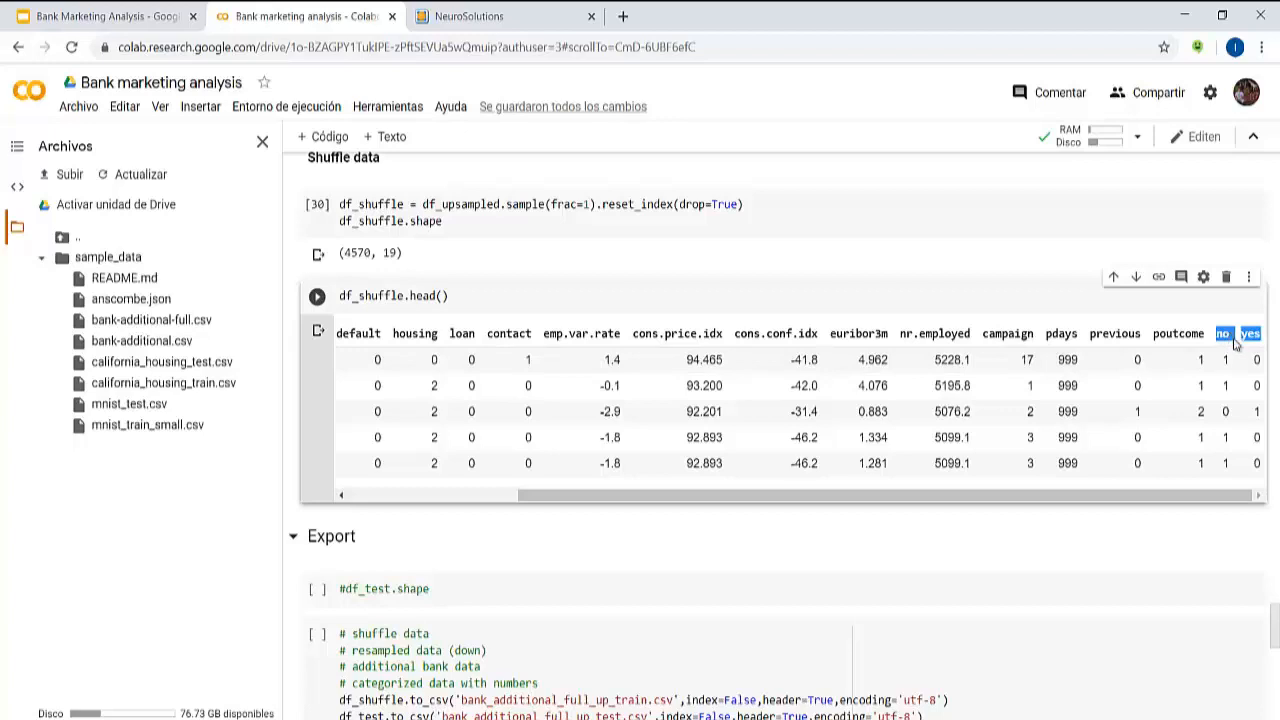
mouse_move(1176, 502)
mouse_down()
mouse_move(980, 508)
mouse_move(1156, 503)
mouse_up()
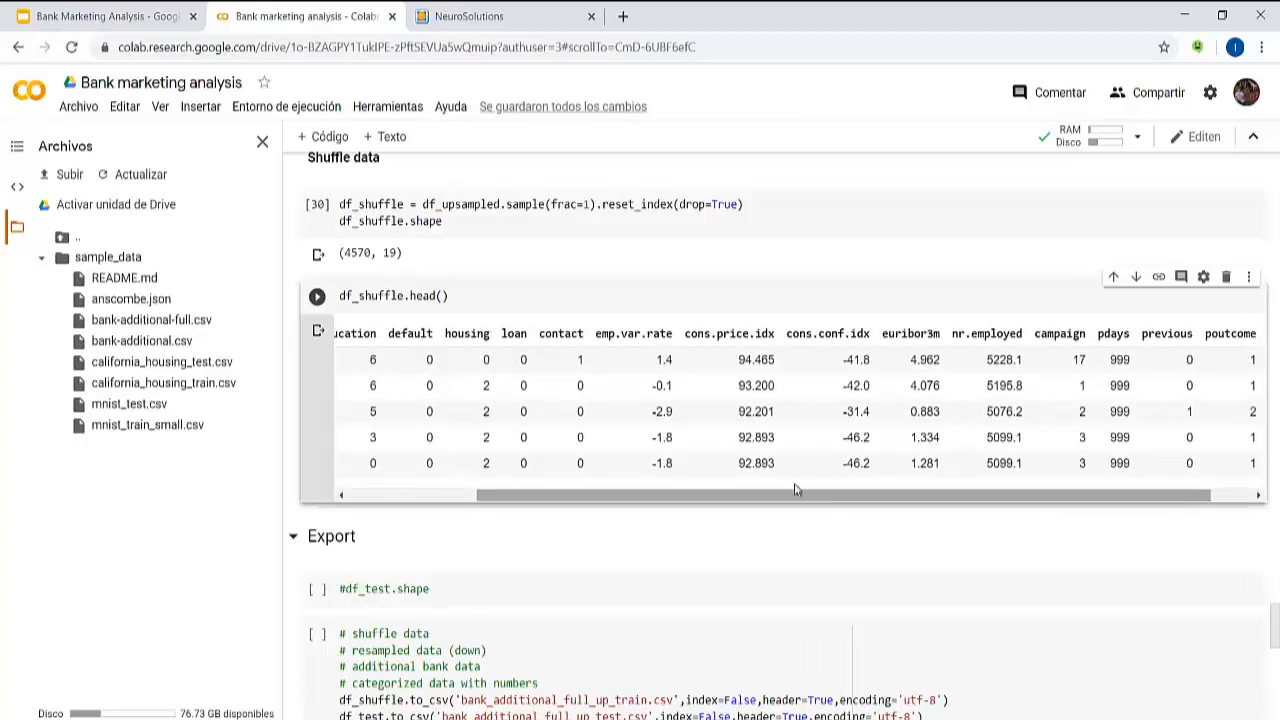
drag(597, 503, 491, 497)
scroll(480, 503, down, 2)
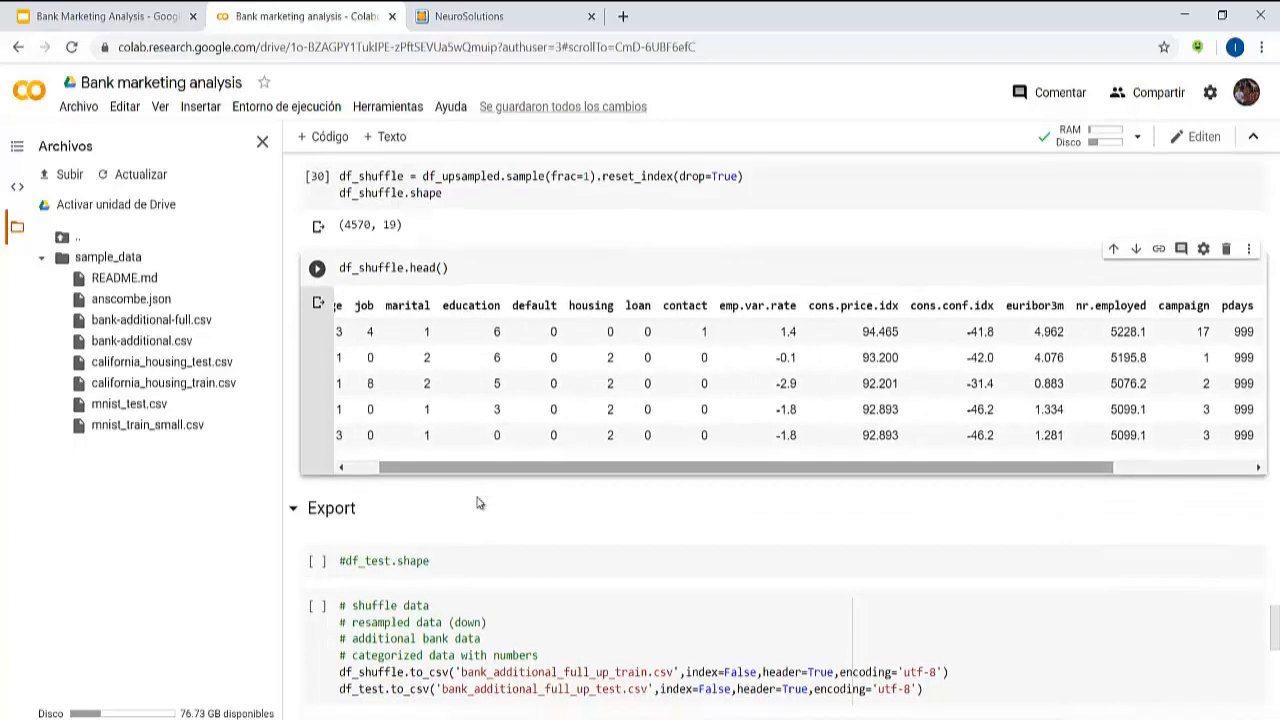
scroll(477, 500, up, 2)
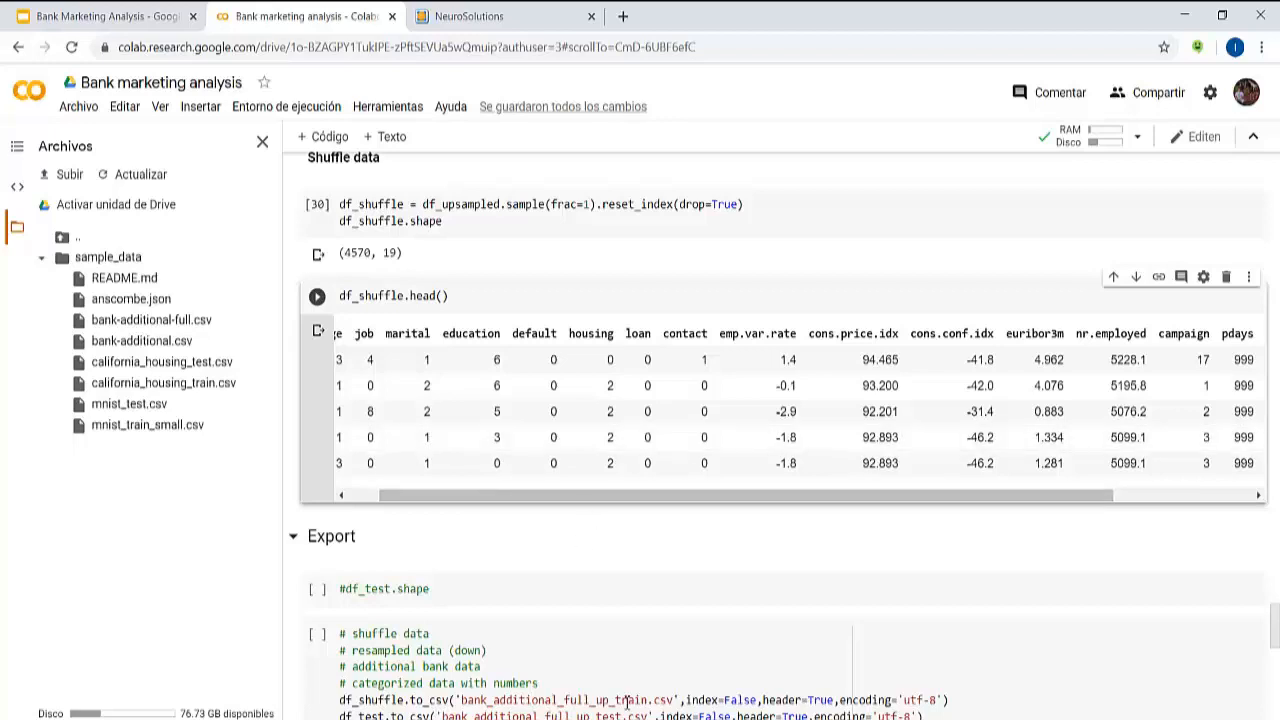
Step: Switch to NeuroSolutions and try to run the Test Net macro
mouse_move(596, 718)
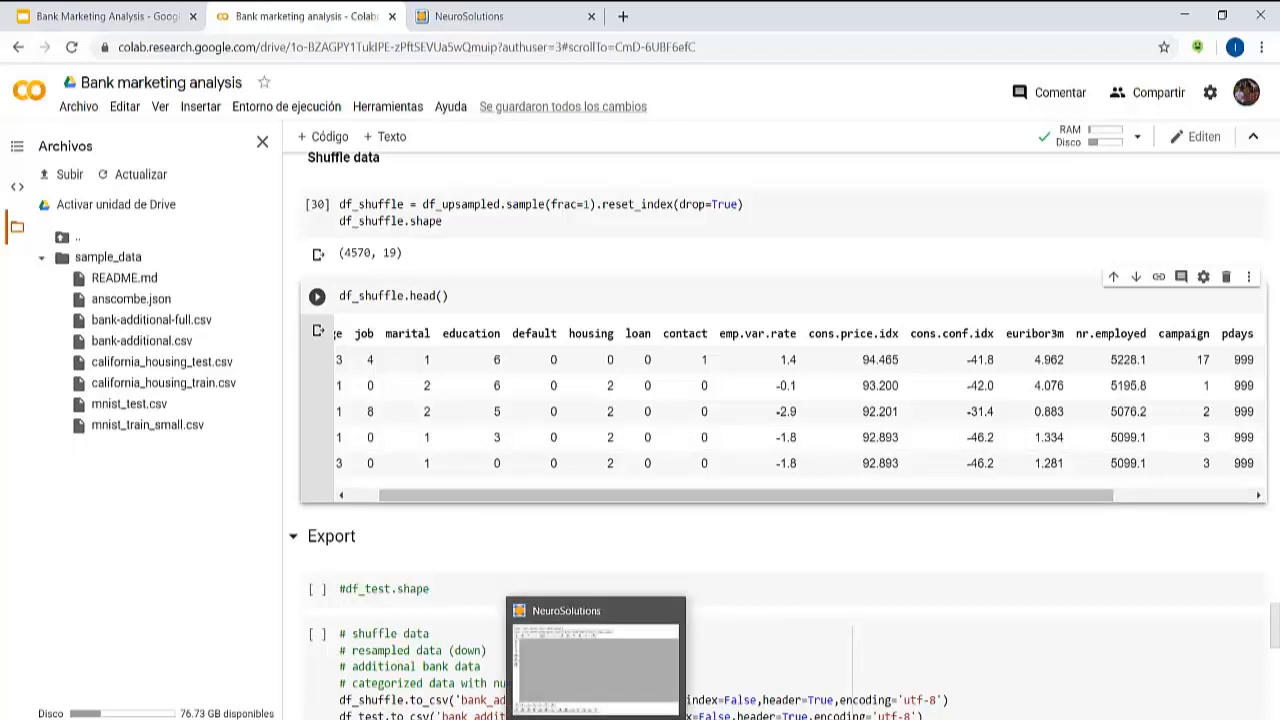
click(596, 660)
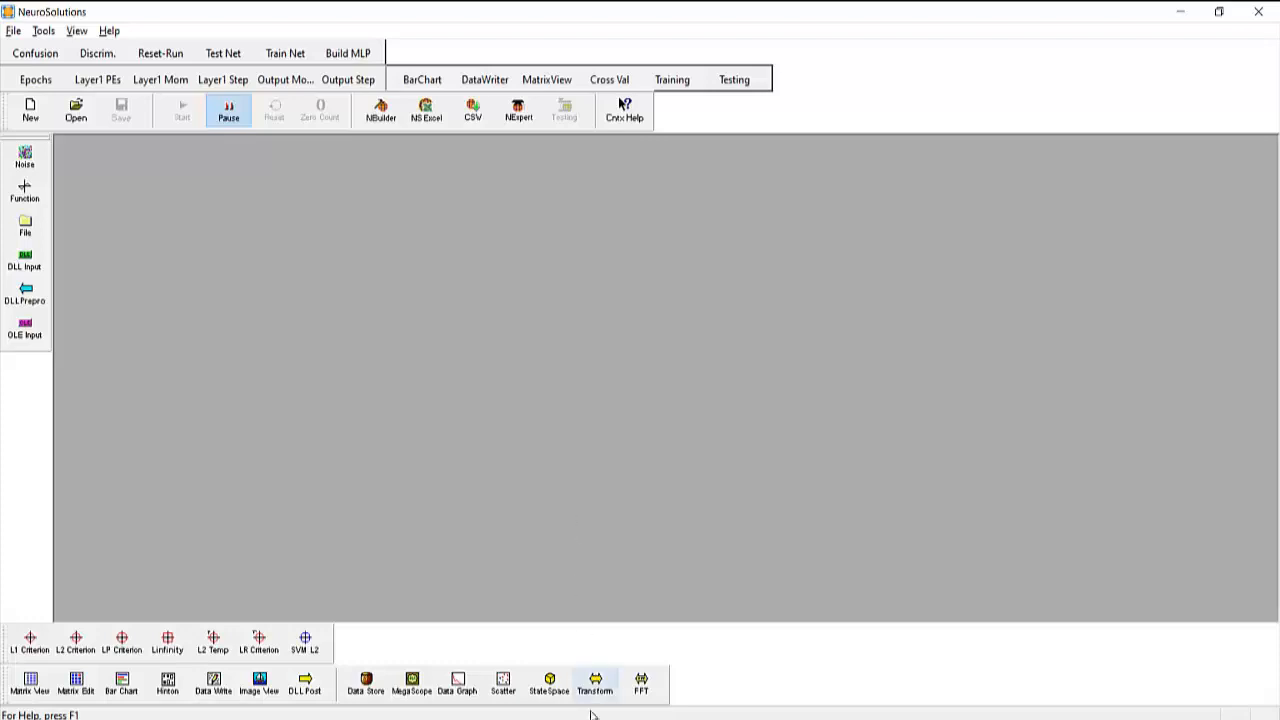
mouse_move(595, 716)
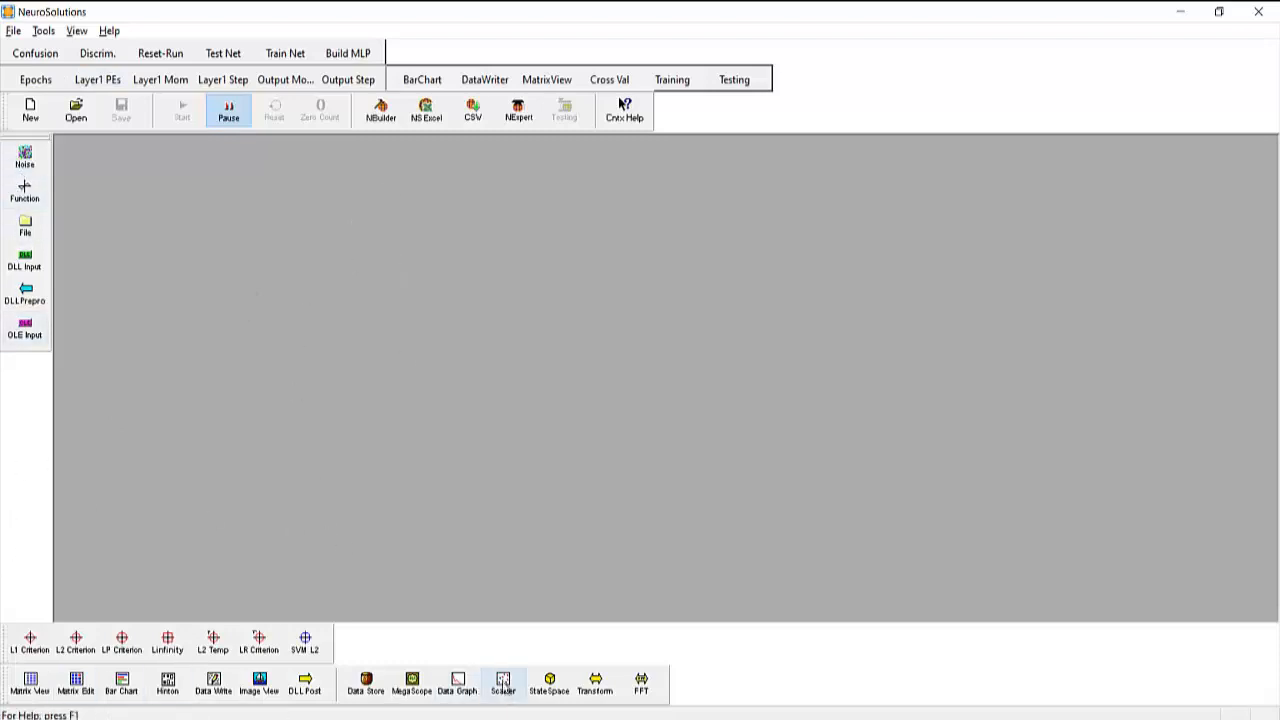
click(229, 52)
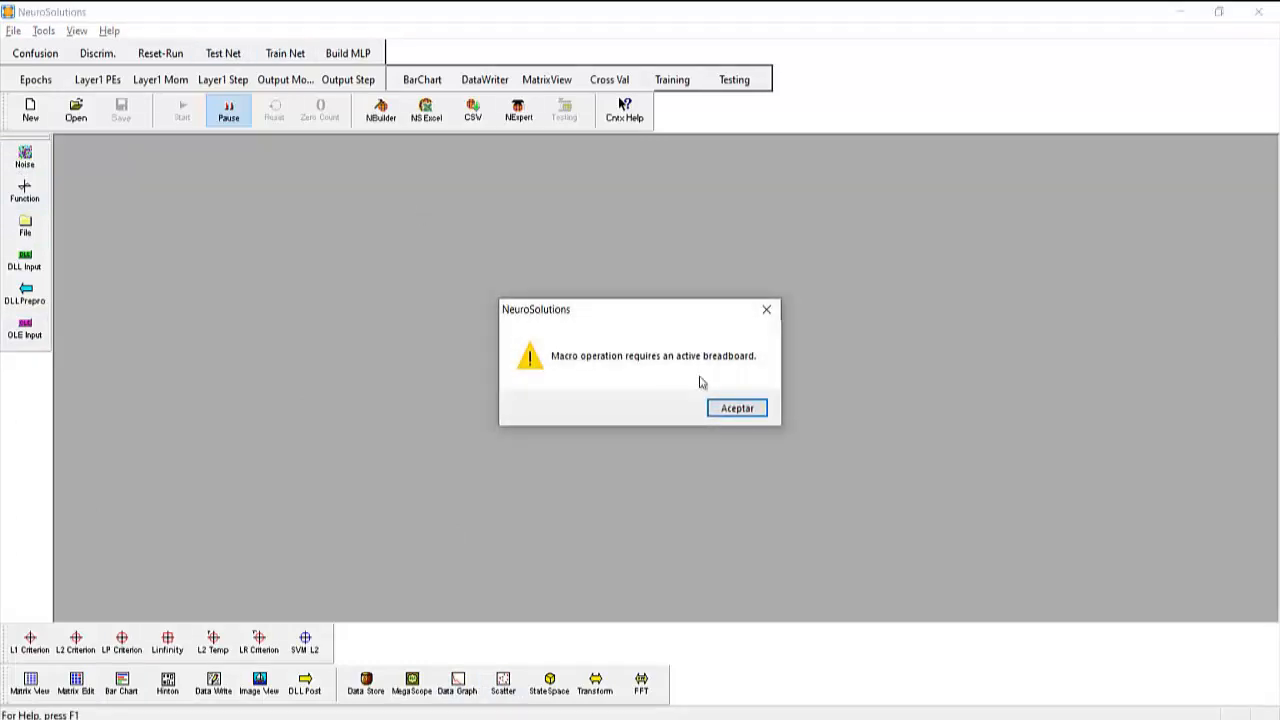
click(765, 313)
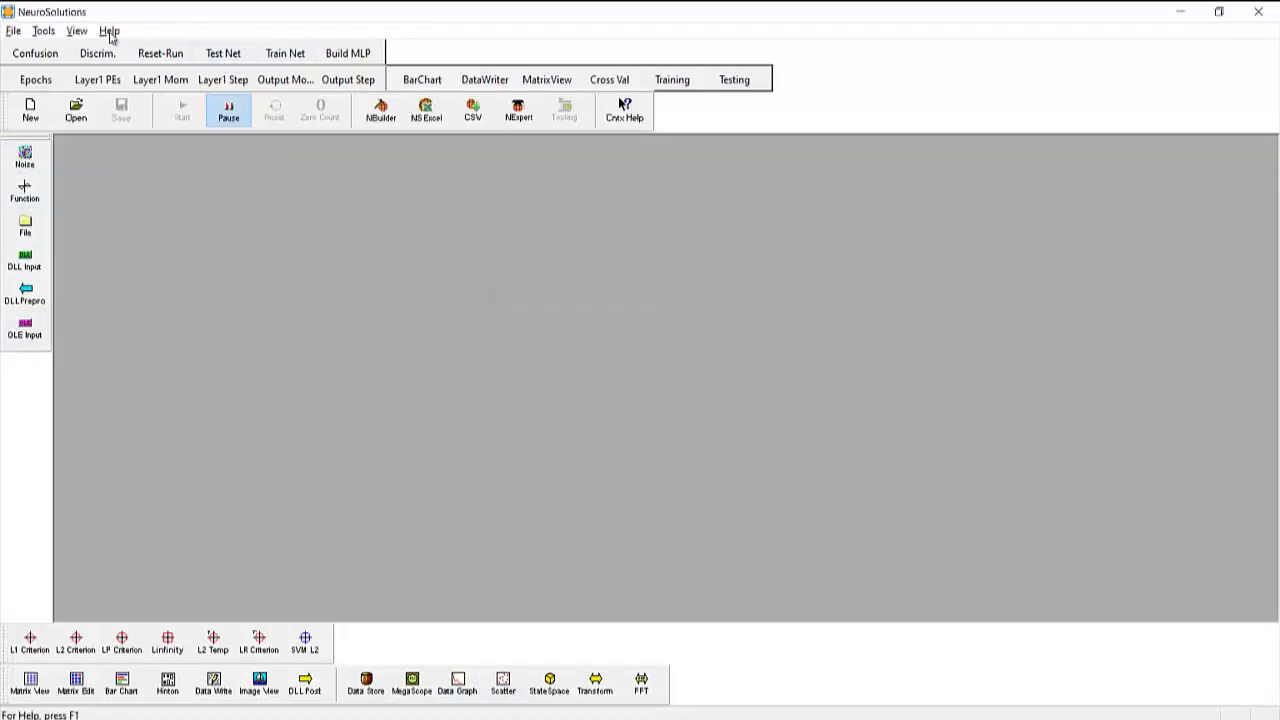
Step: Open the toolbar customization settings and look through the list of available toolbars
click(78, 31)
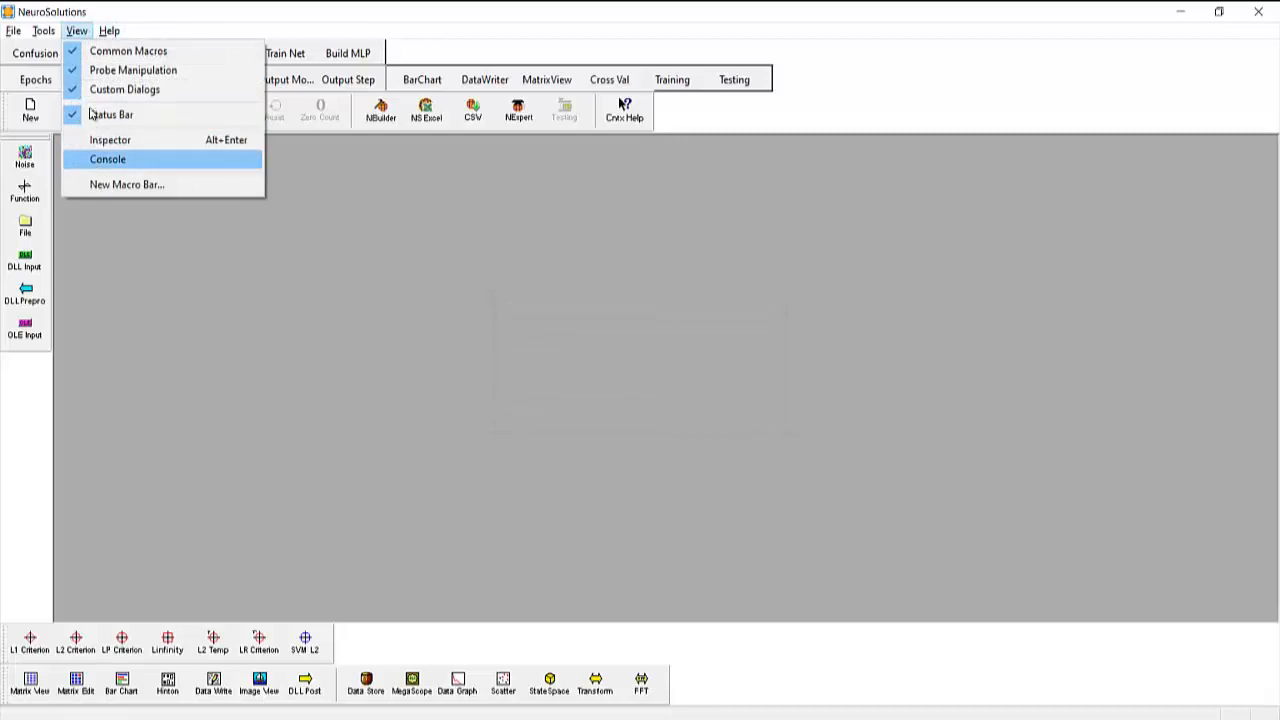
mouse_move(42, 29)
click(80, 197)
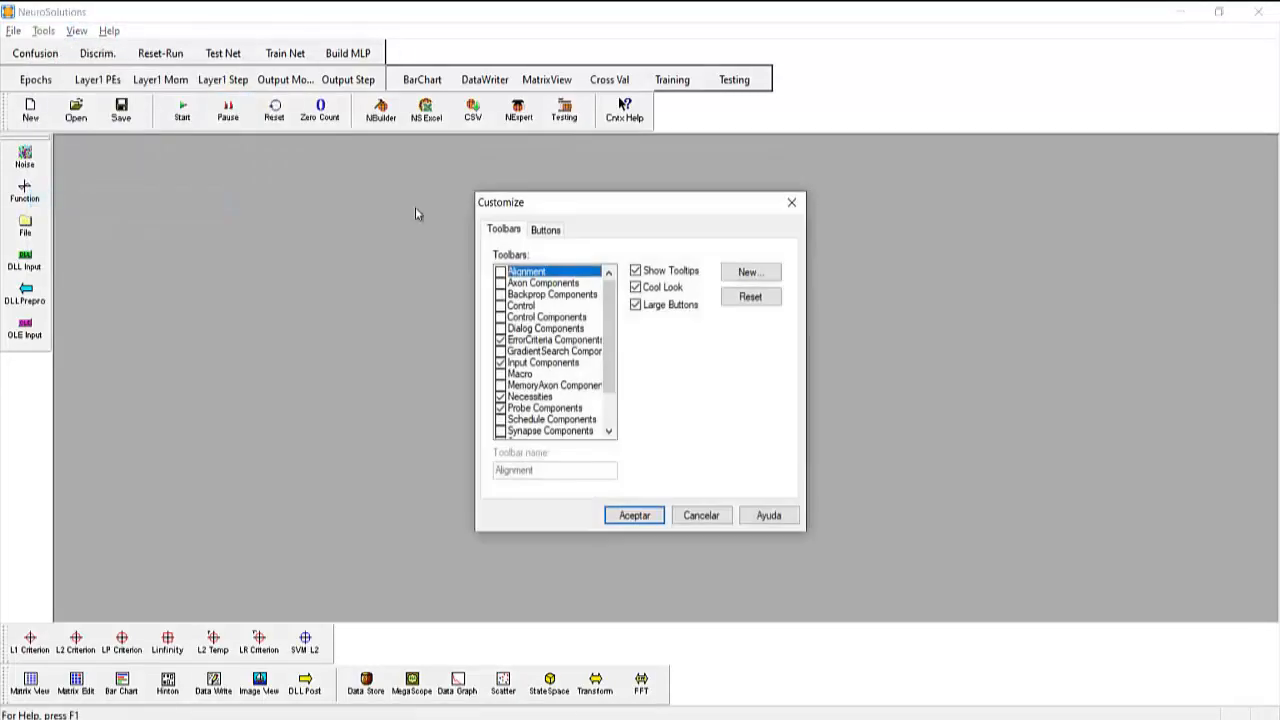
drag(608, 330, 606, 360)
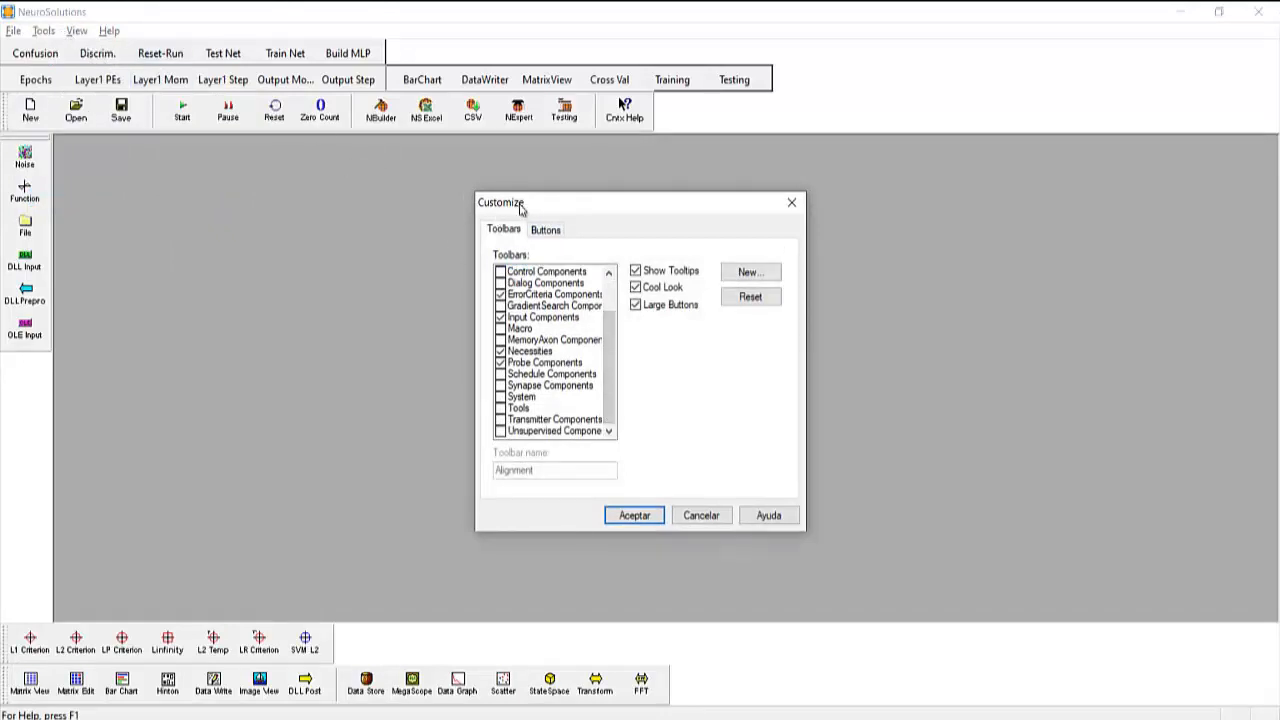
click(501, 351)
scroll(502, 340, up, 2)
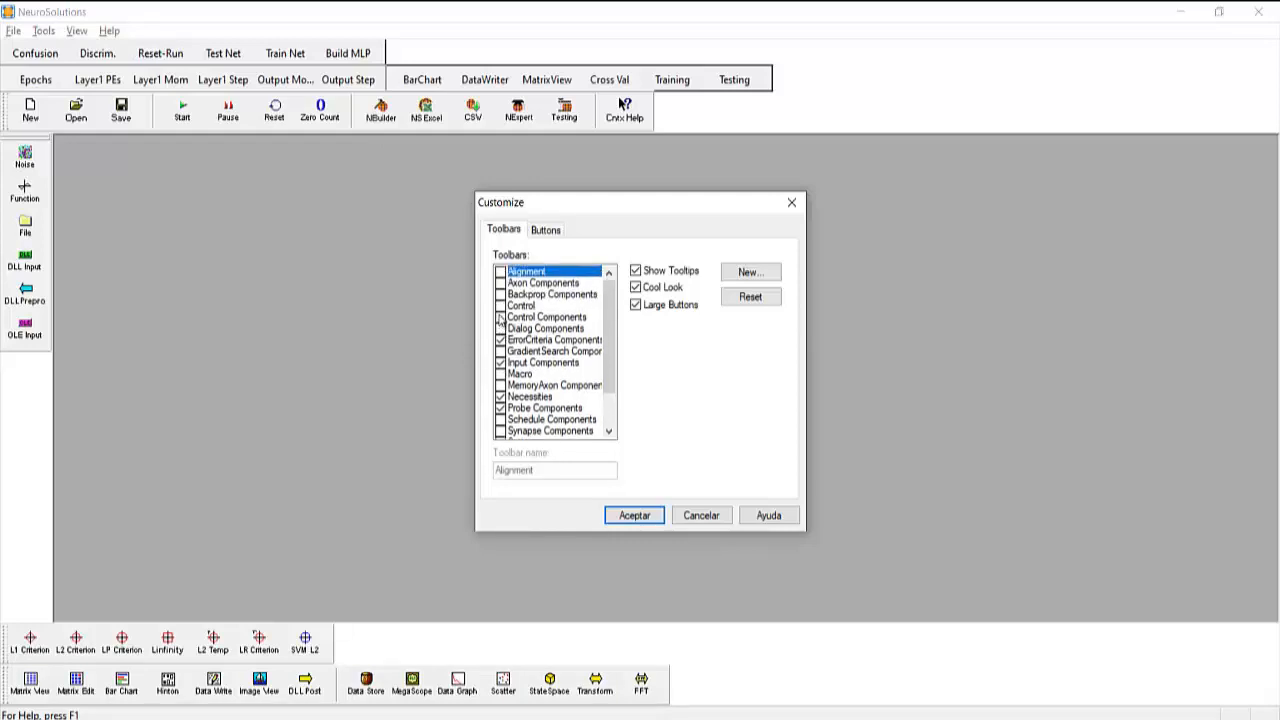
scroll(504, 320, down, 2)
Step: Show and hide the Synapse Components, System and Backprop Components toolbars in turn, and close the customization settings
click(501, 386)
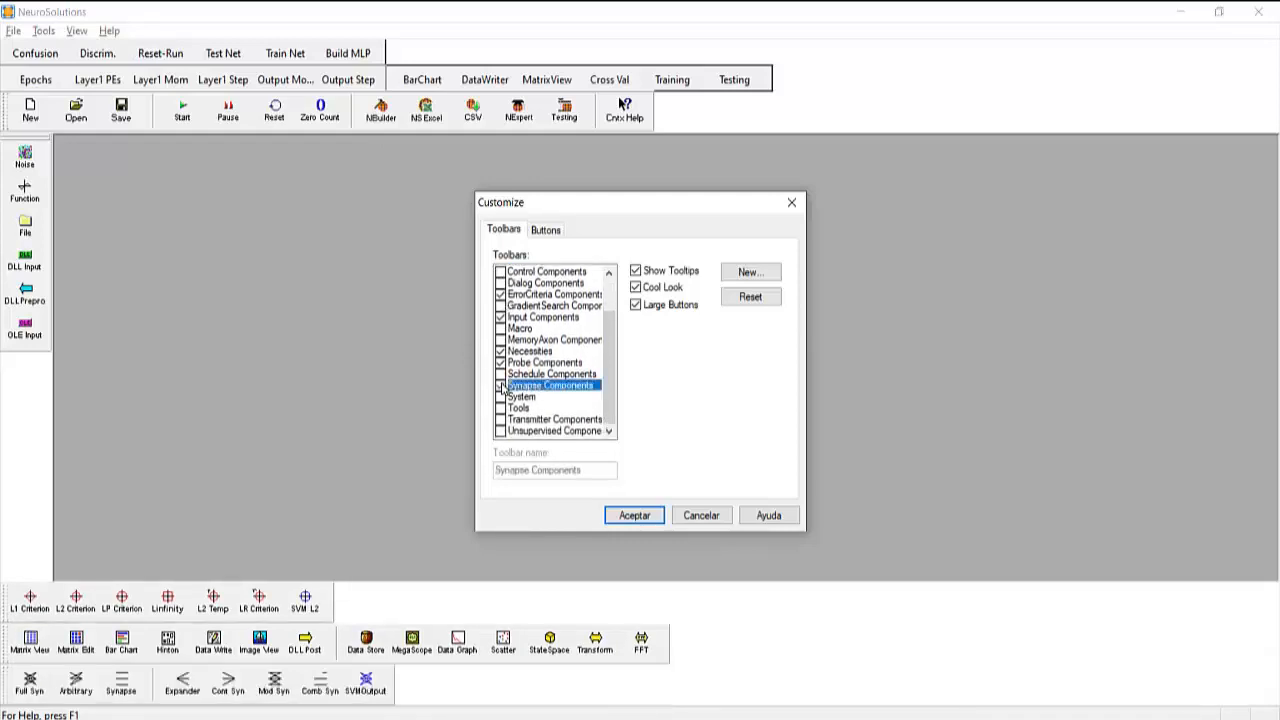
click(501, 386)
click(501, 397)
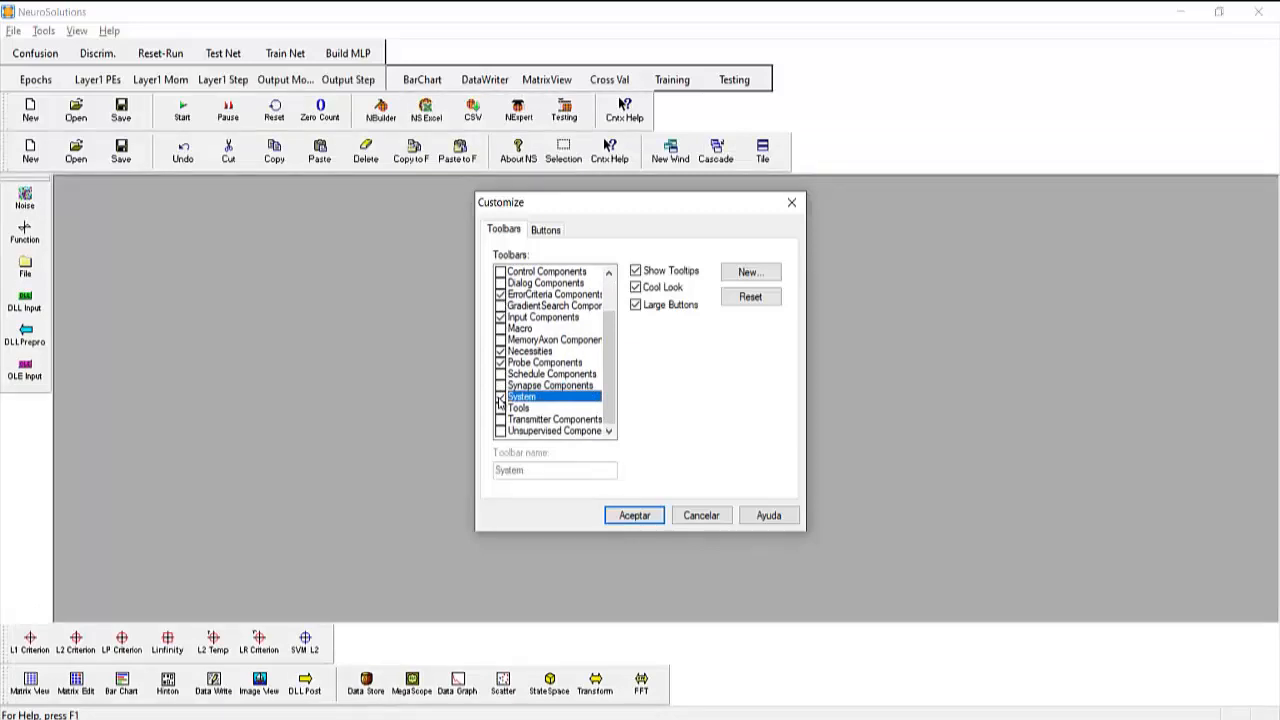
click(501, 397)
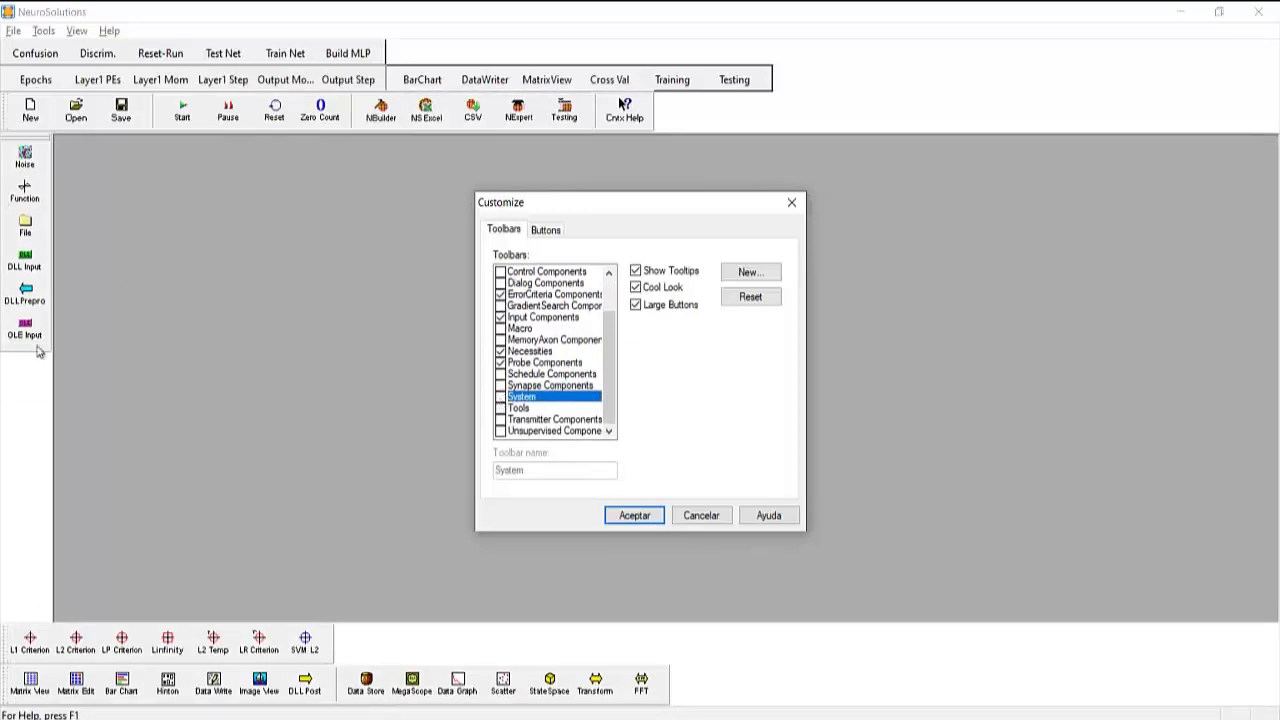
scroll(603, 376, up, 2)
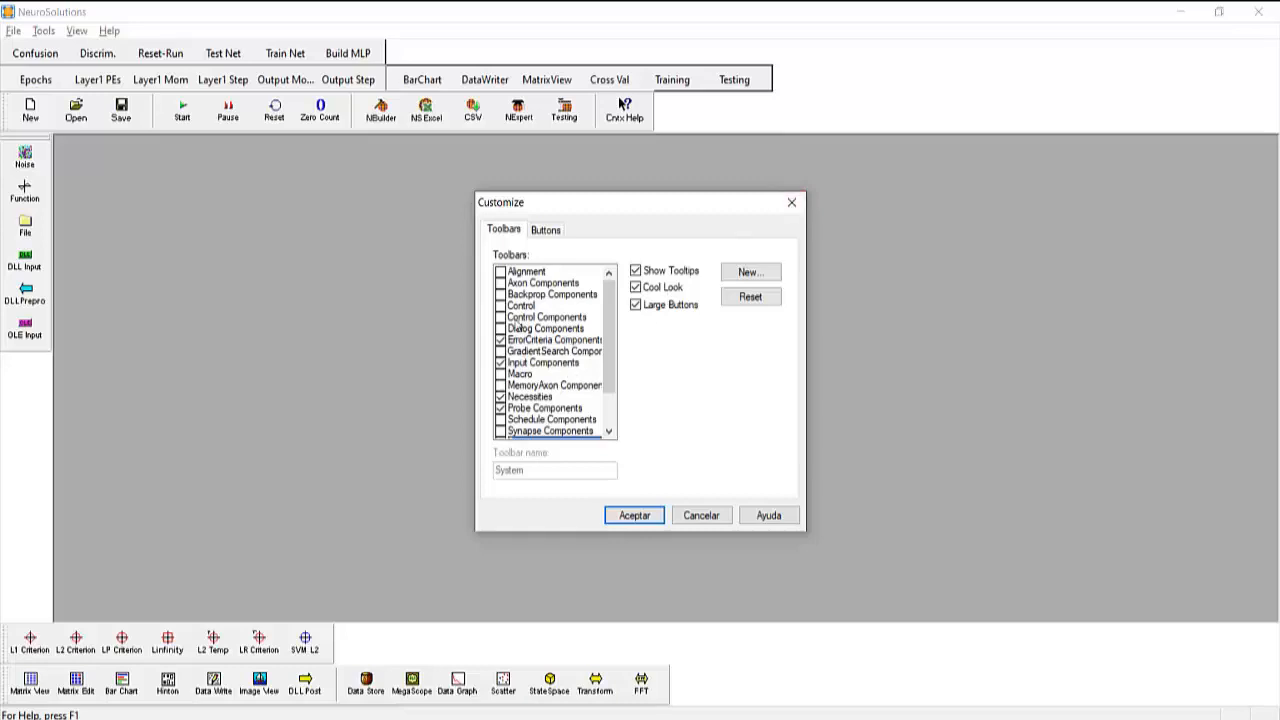
click(504, 296)
click(501, 295)
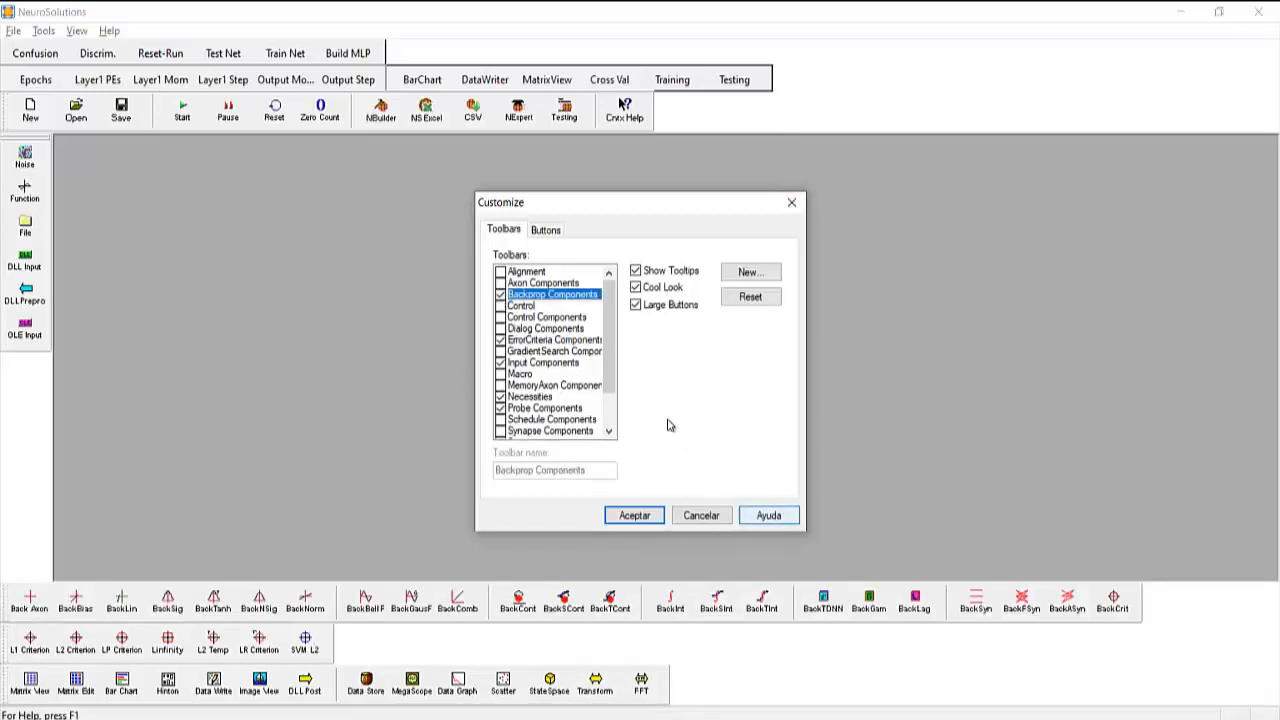
click(501, 295)
click(791, 202)
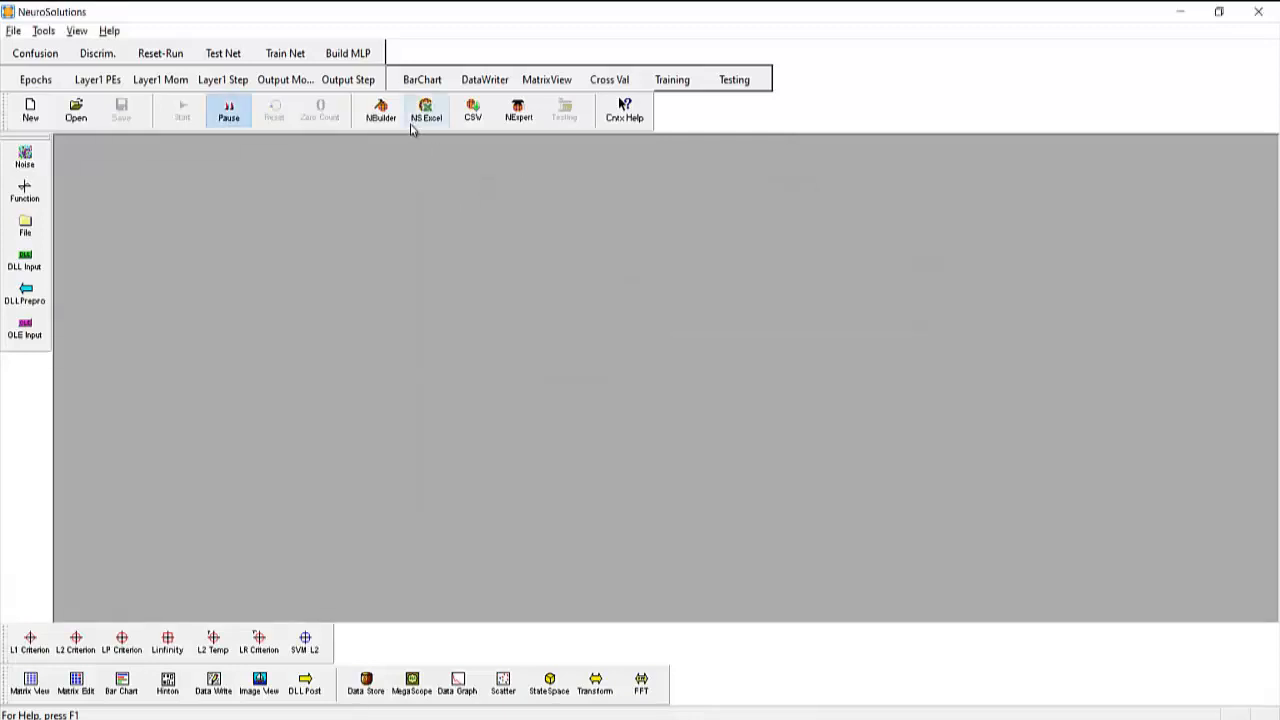
Step: Start NeuralBuilder with the Multilayer Perceptron model and proceed to its training data settings
click(396, 120)
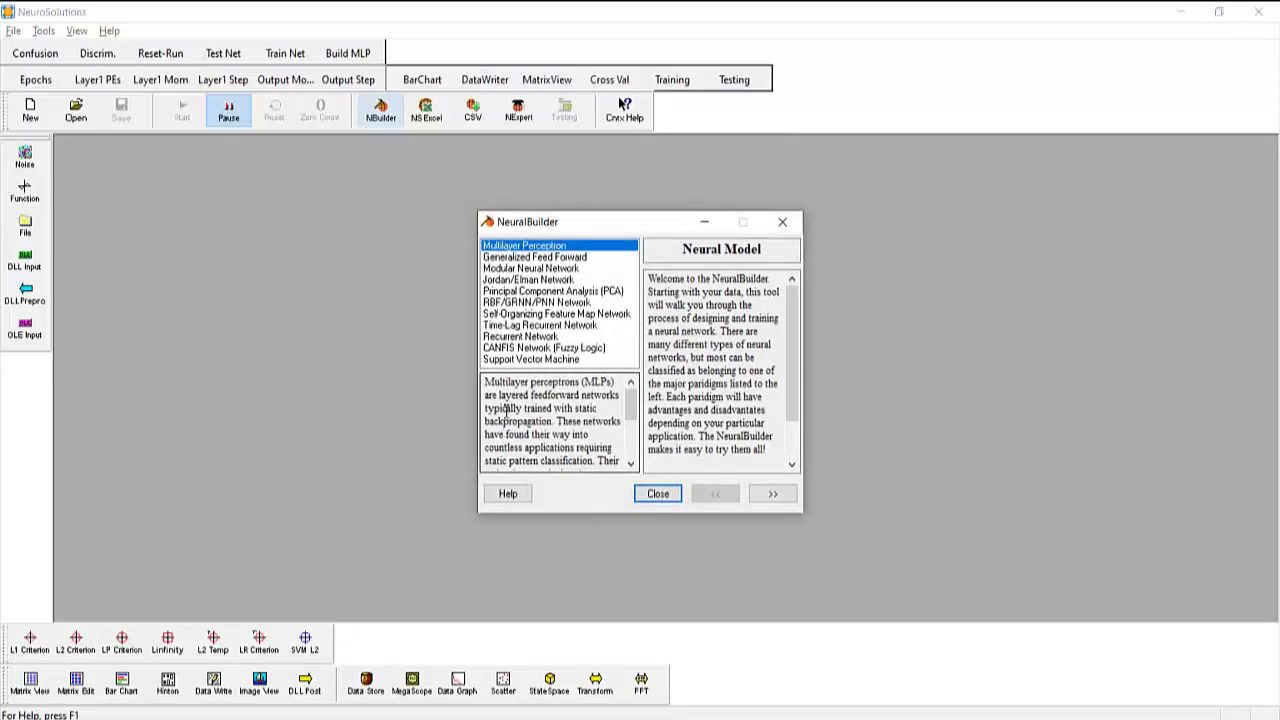
click(774, 496)
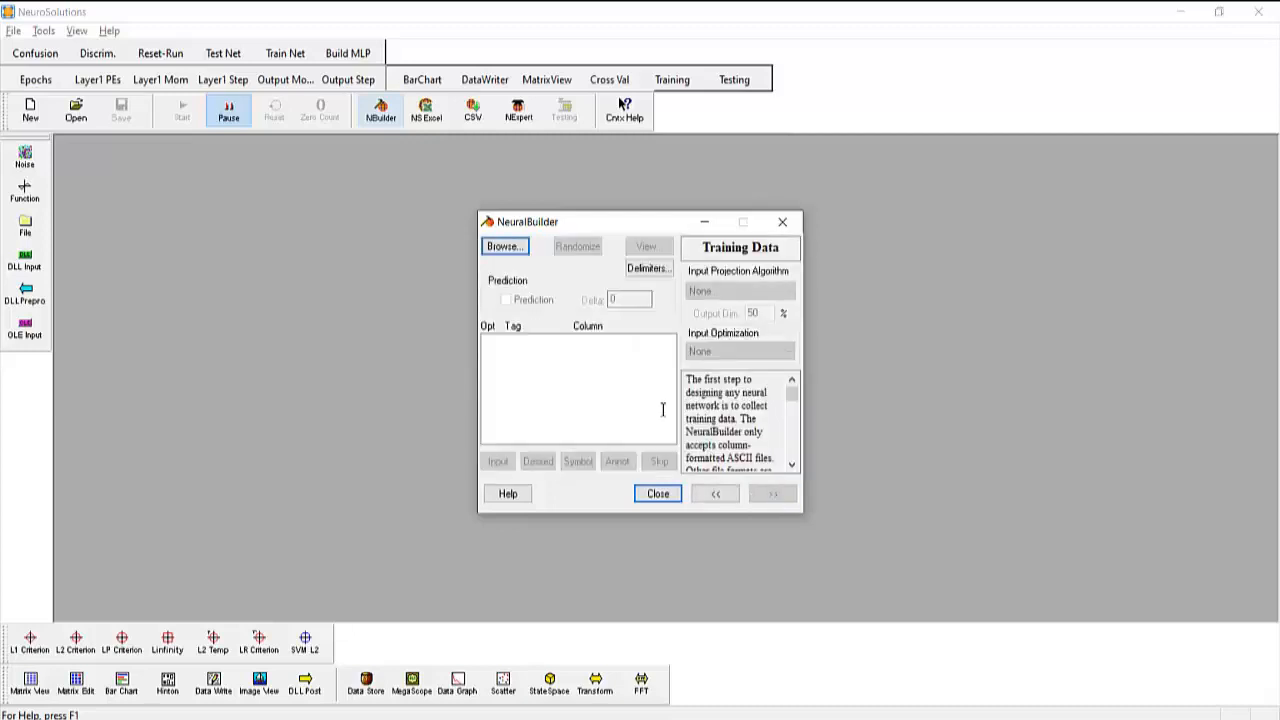
Step: Load bank_additional_up_reduced.csv from the Descargas folder as the training data file
click(505, 246)
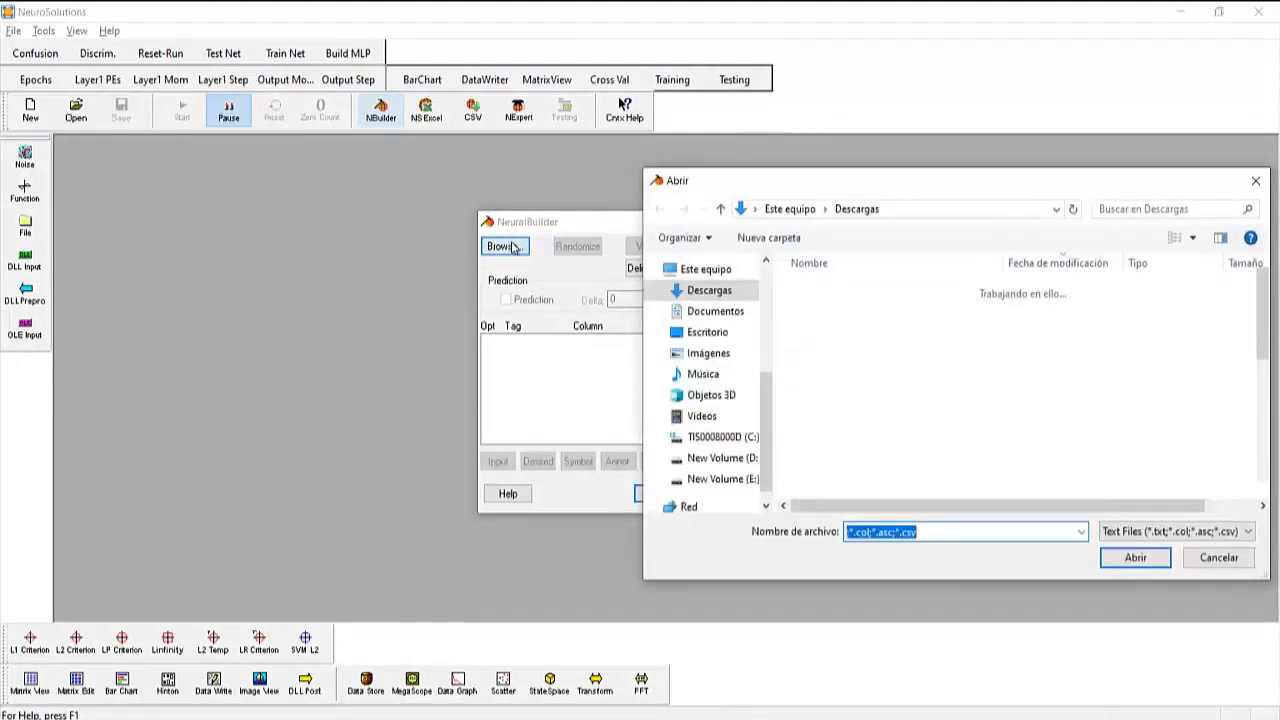
scroll(900, 358, down, 1)
click(900, 358)
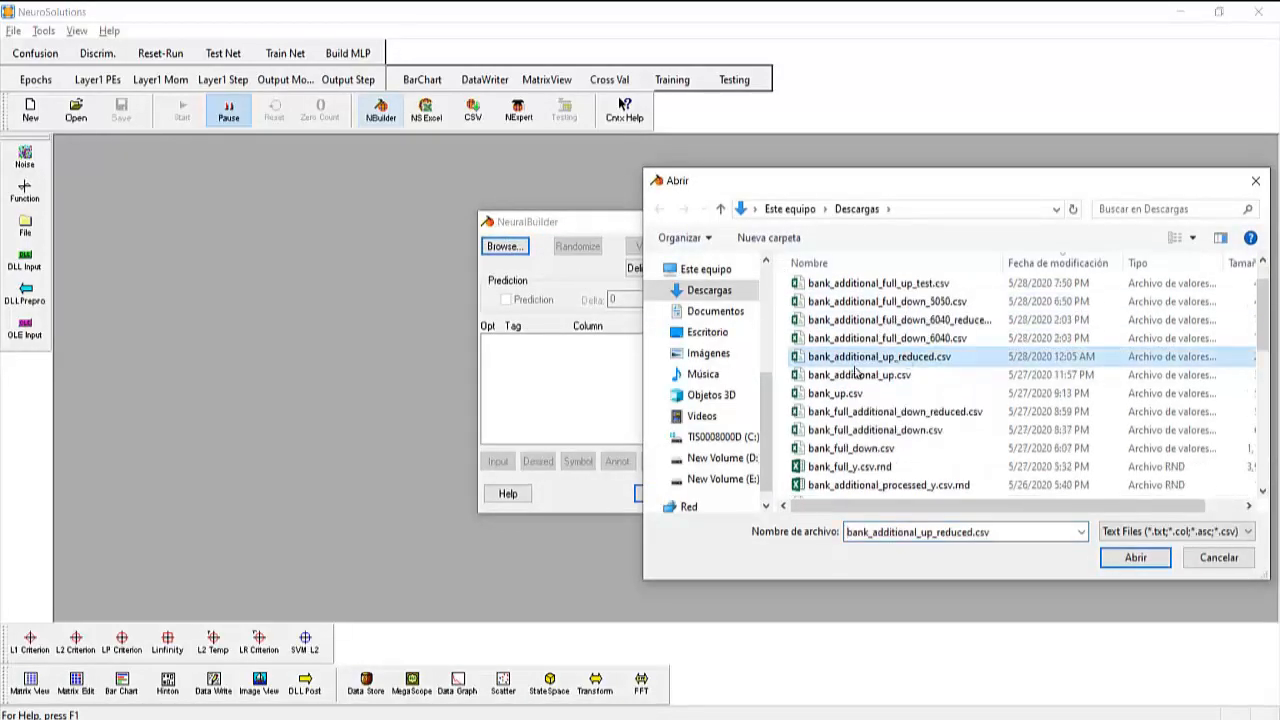
scroll(902, 400, up, 1)
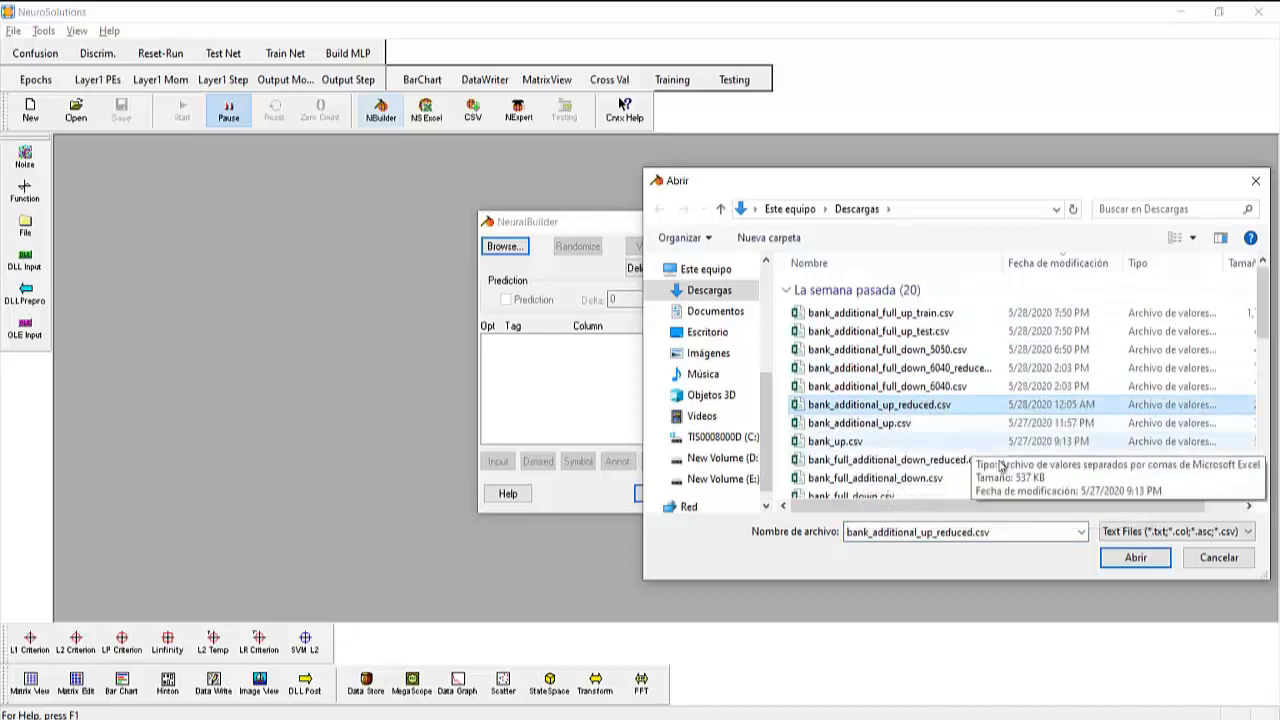
click(1135, 557)
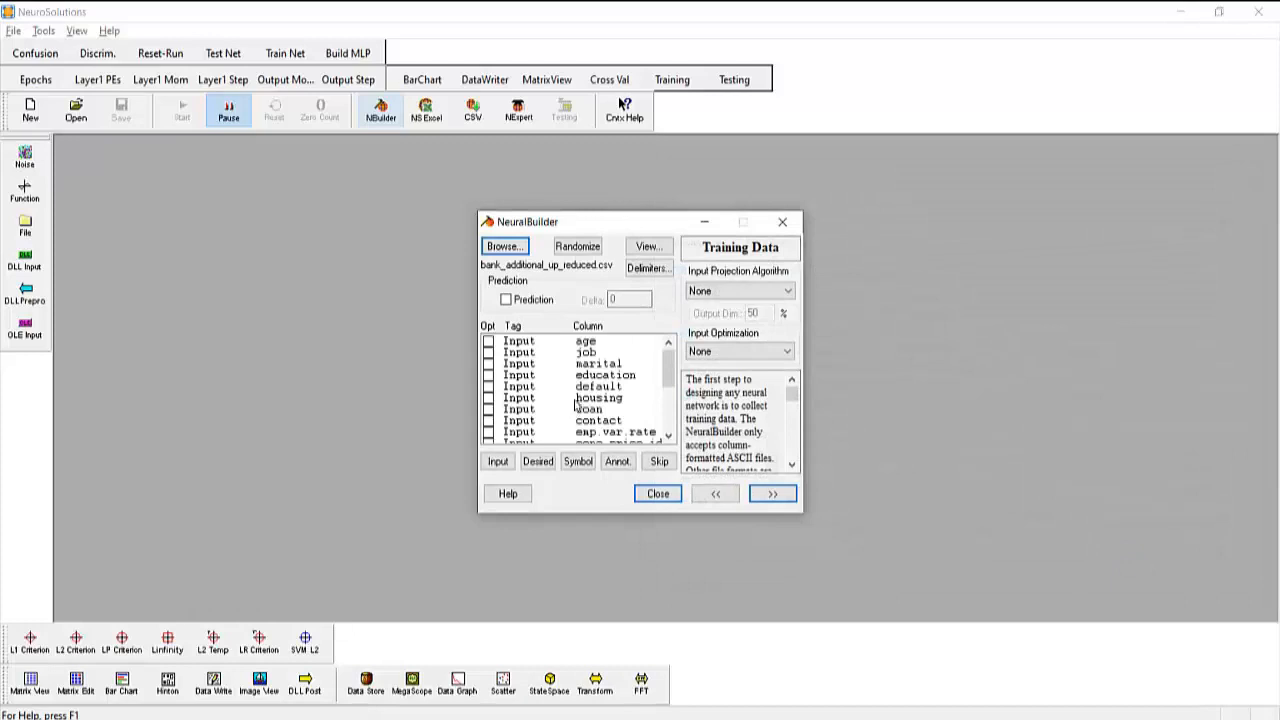
Step: Check the list of input columns and tag the no and yes columns as Desired
scroll(594, 405, down, 5)
click(591, 421)
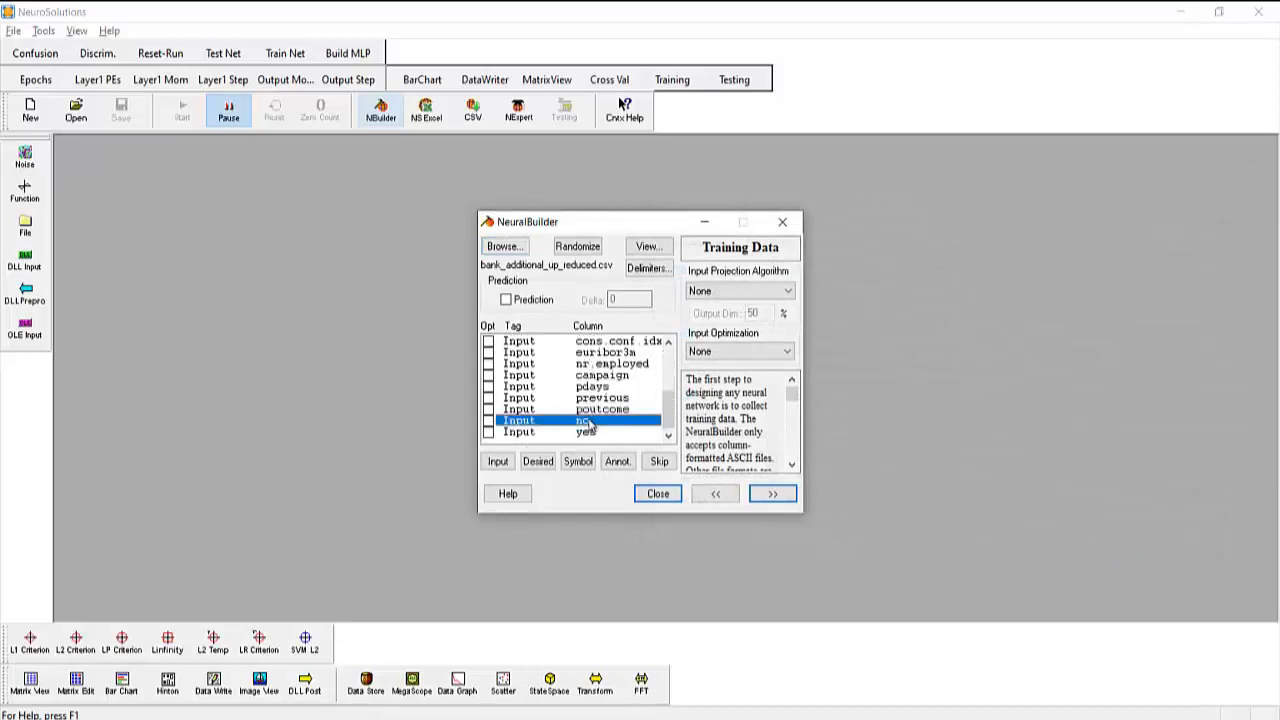
scroll(593, 424, up, 3)
scroll(593, 424, up, 1)
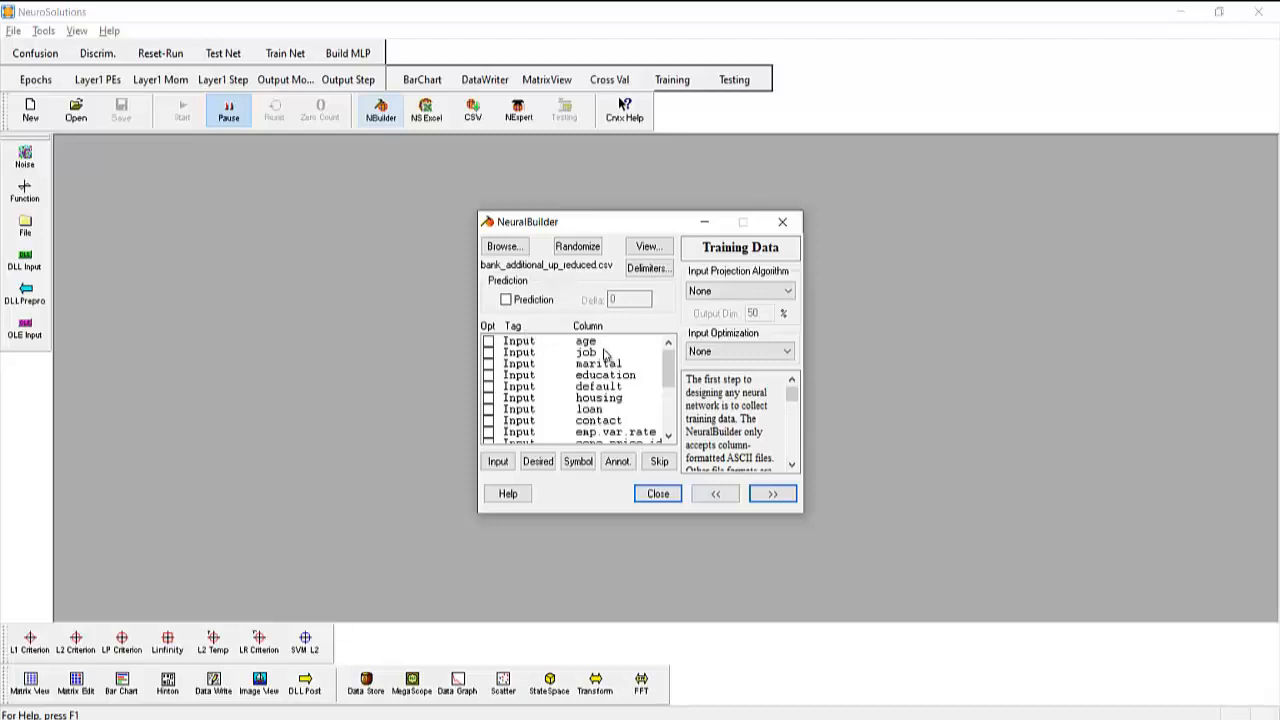
scroll(600, 348, down, 4)
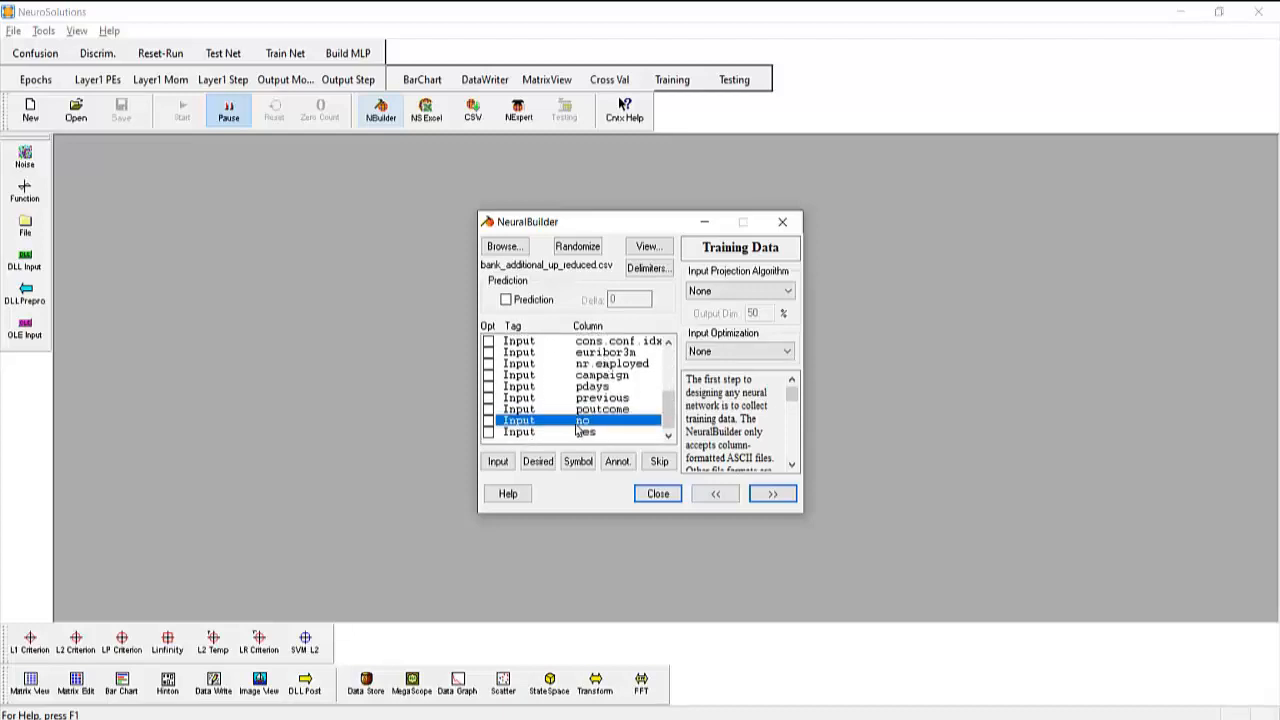
click(539, 462)
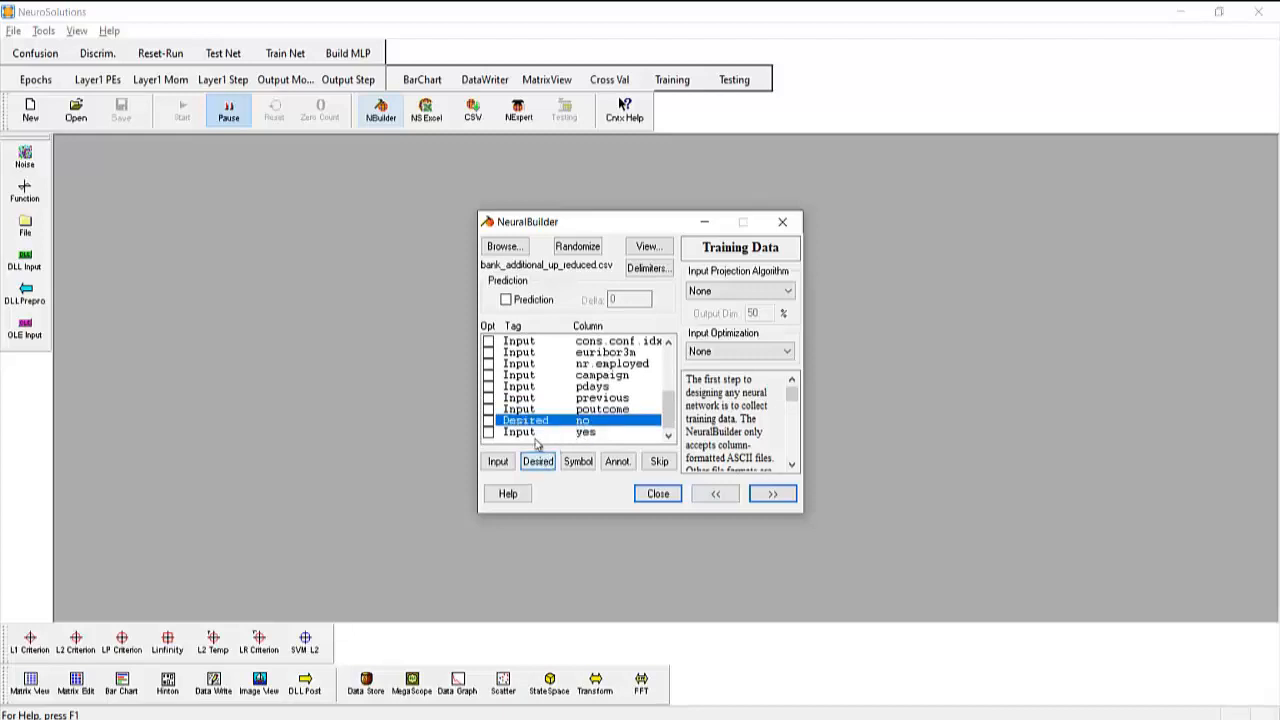
click(540, 463)
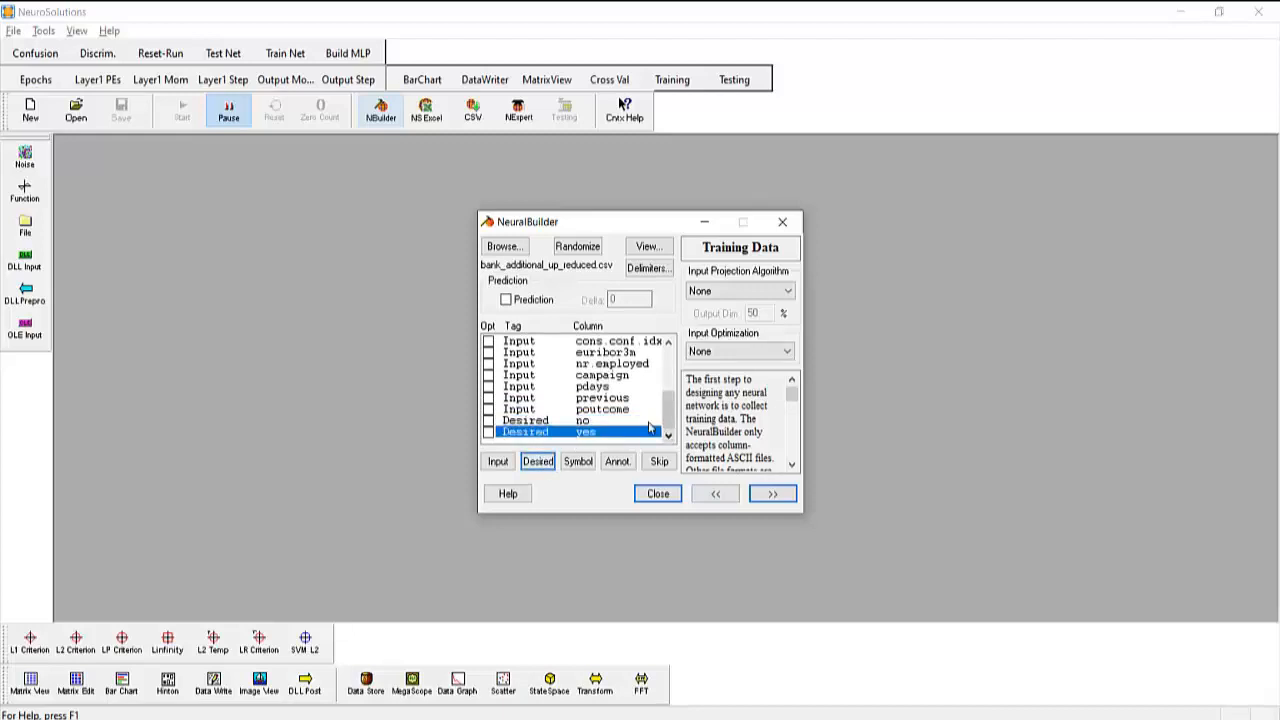
scroll(670, 410, up, 1)
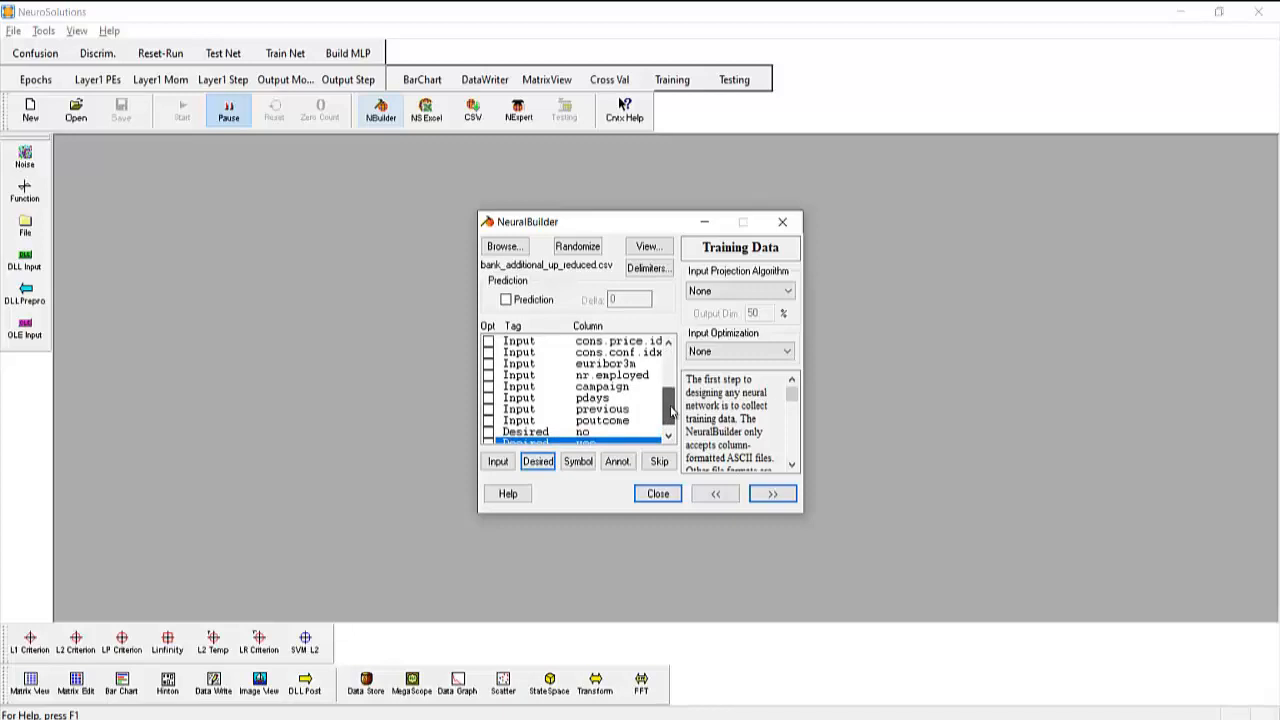
scroll(670, 420, down, 1)
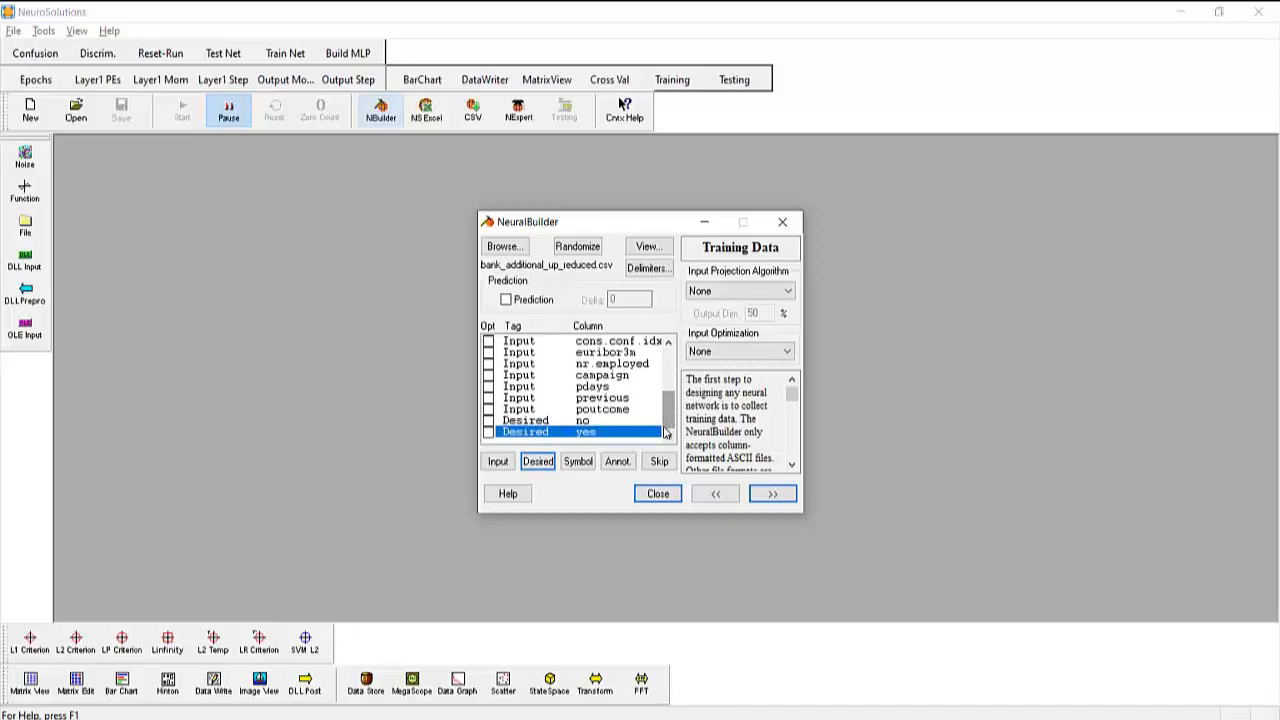
Step: Try tagging the poutcome column as a symbol and set it back to Input
click(594, 410)
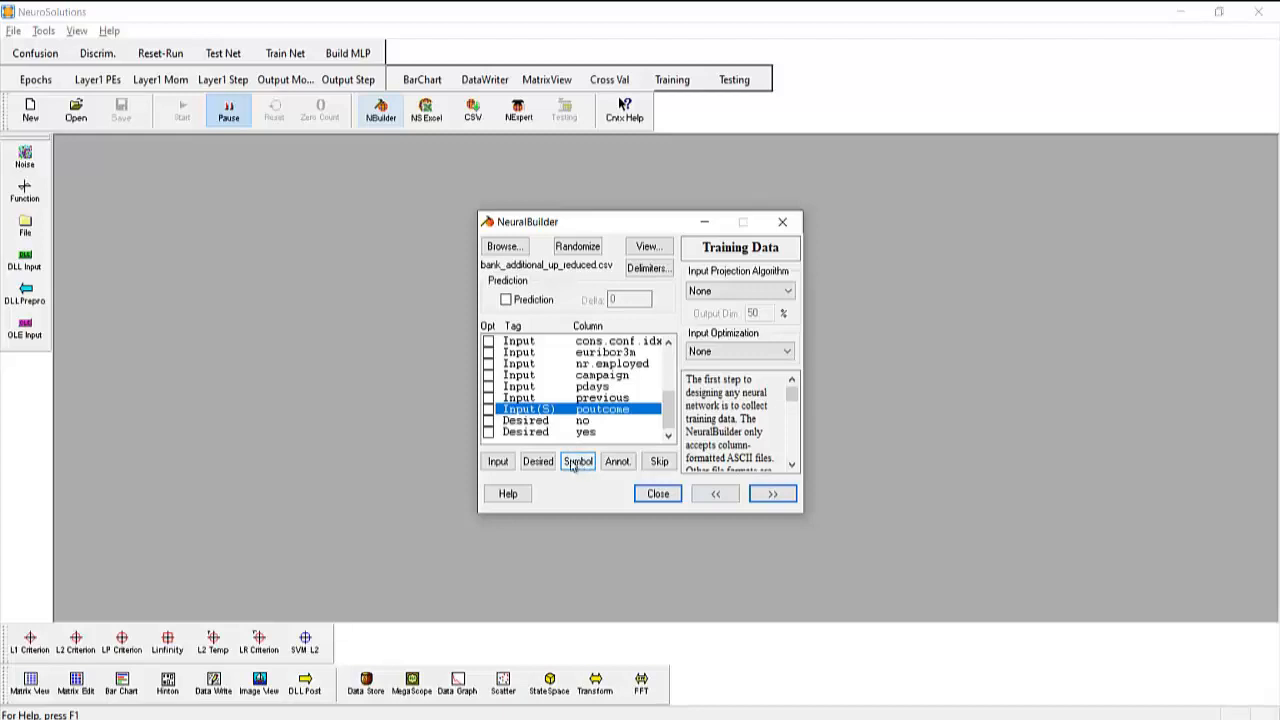
click(577, 463)
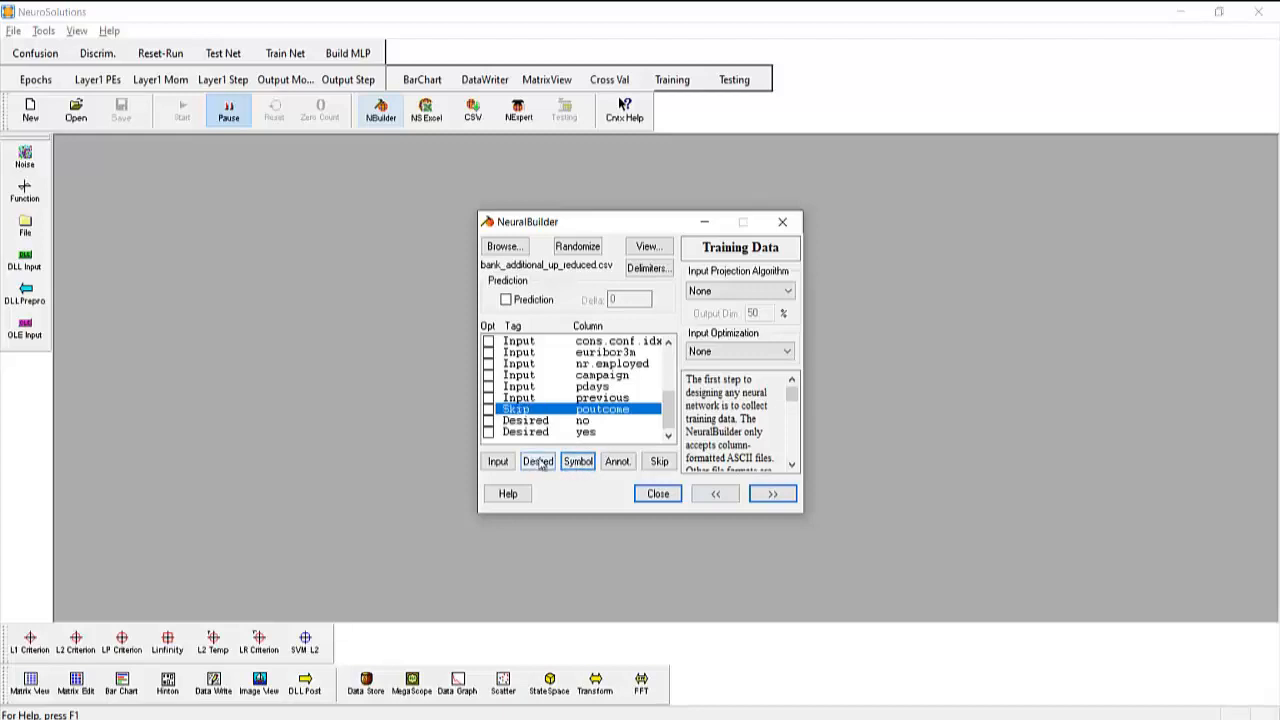
click(498, 462)
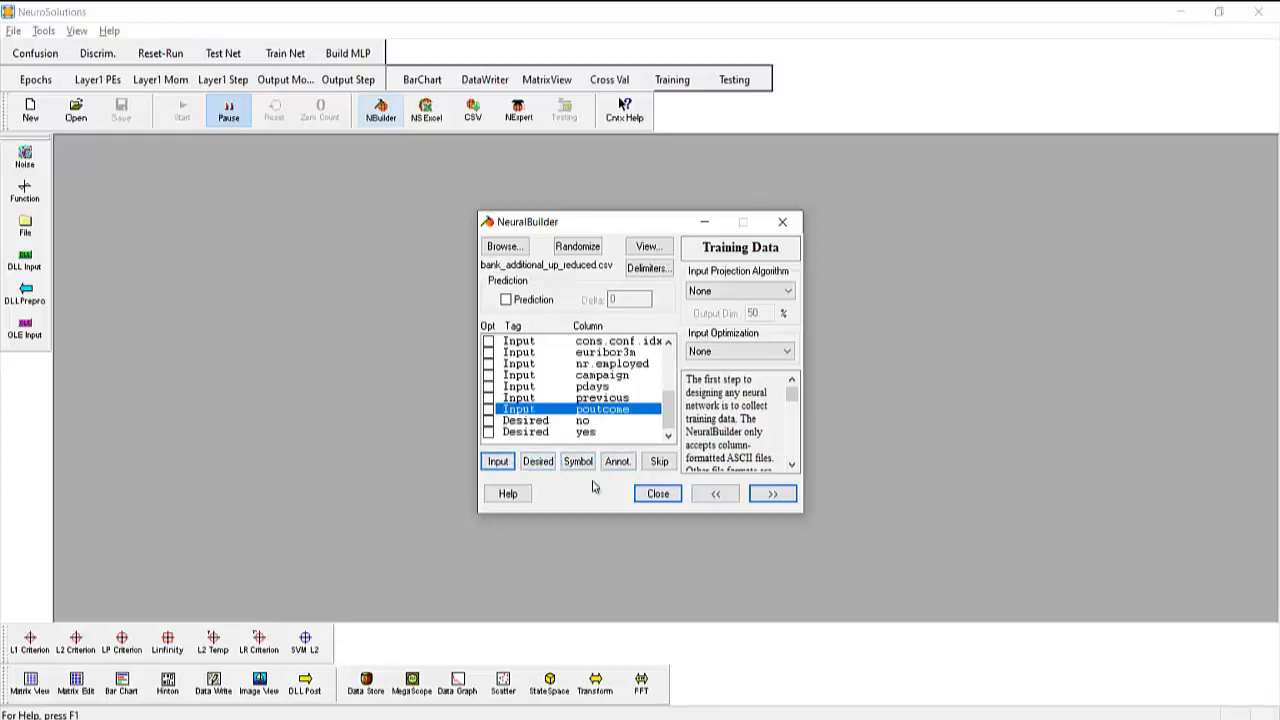
Step: Reserve 20% of the training data for testing and 0% for cross validation, and proceed to the Multilayer settings
click(775, 497)
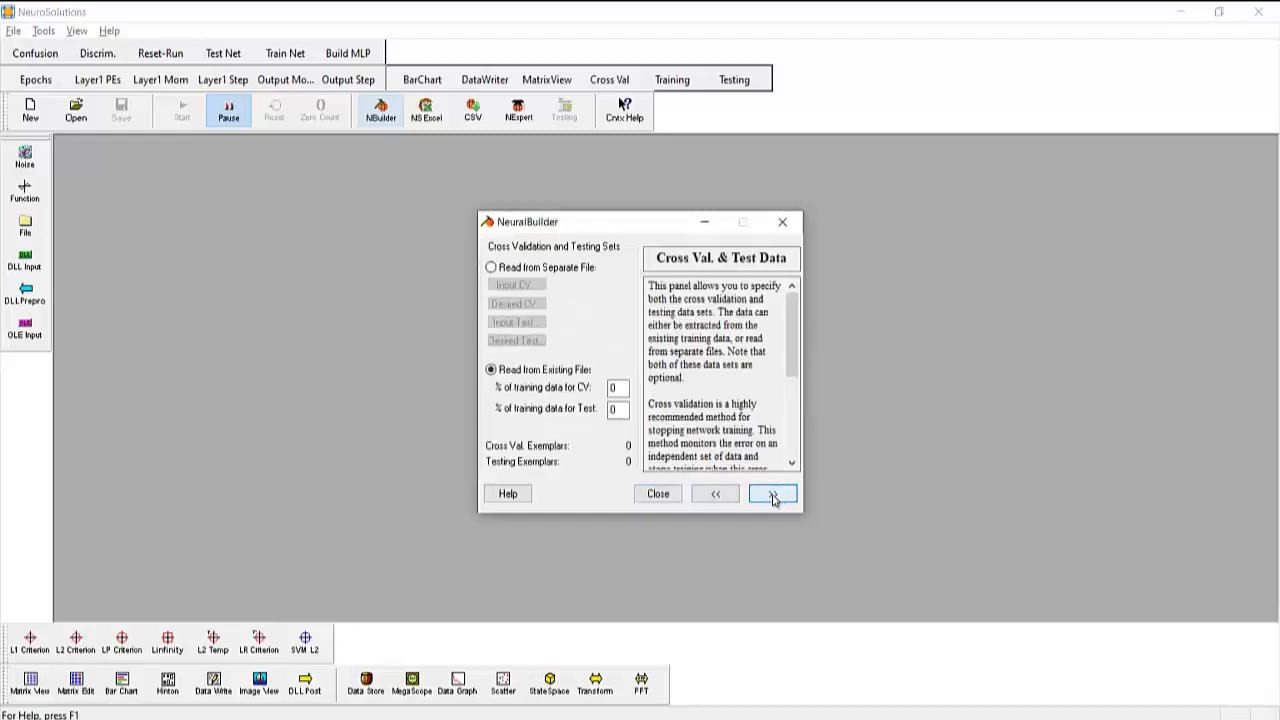
double_click(614, 410)
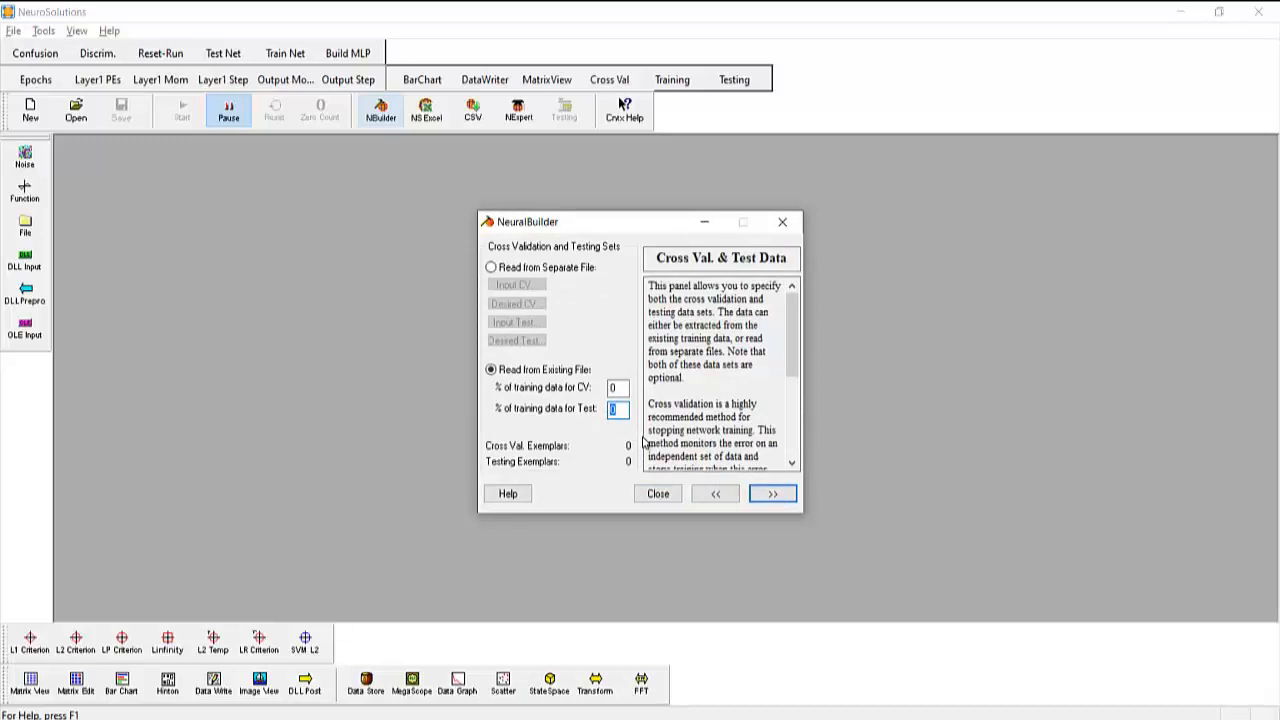
text(20)
click(615, 388)
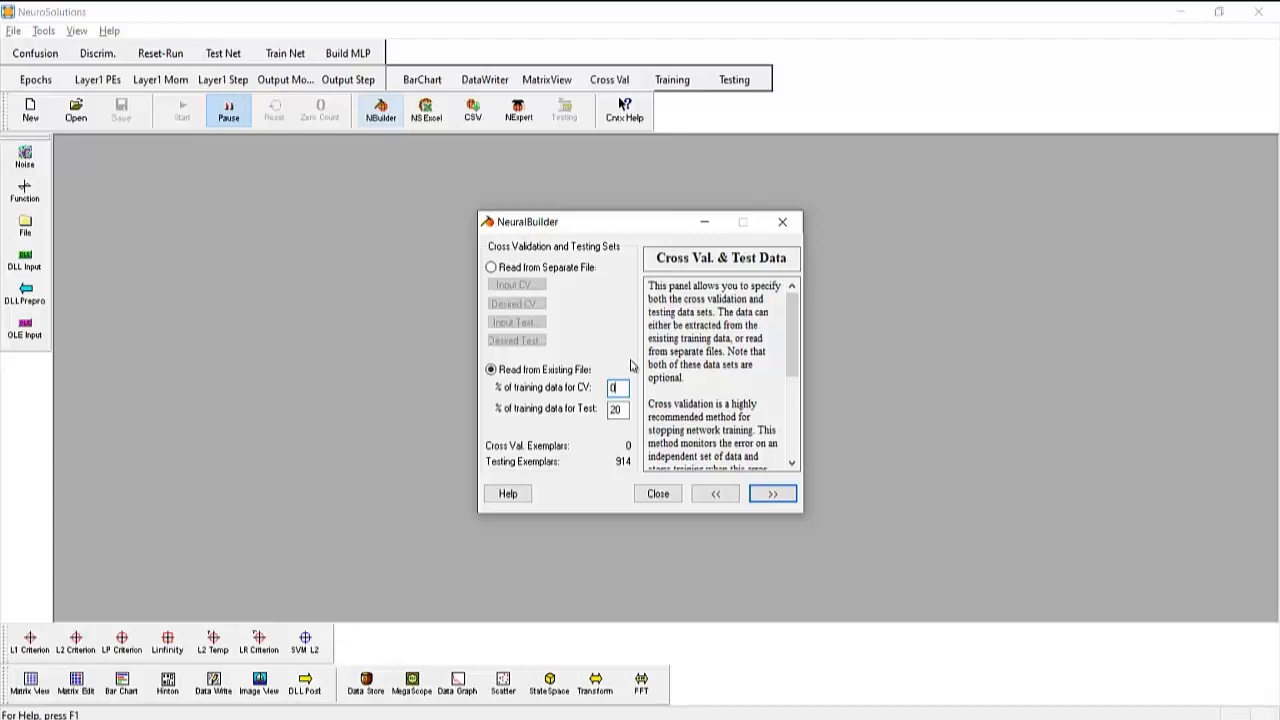
click(766, 496)
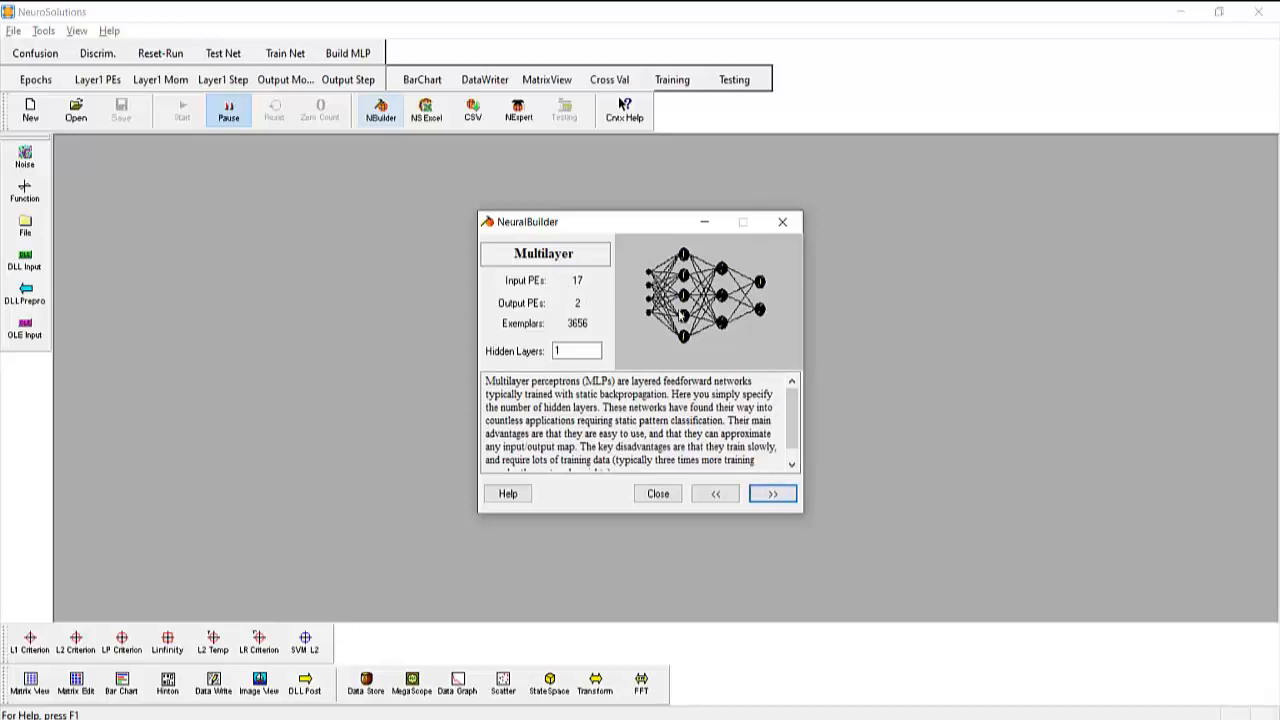
Step: Accept 1 hidden layer, proceed to the Hidden Layer #1 settings and look through the available transfer functions
double_click(558, 351)
click(572, 351)
click(769, 498)
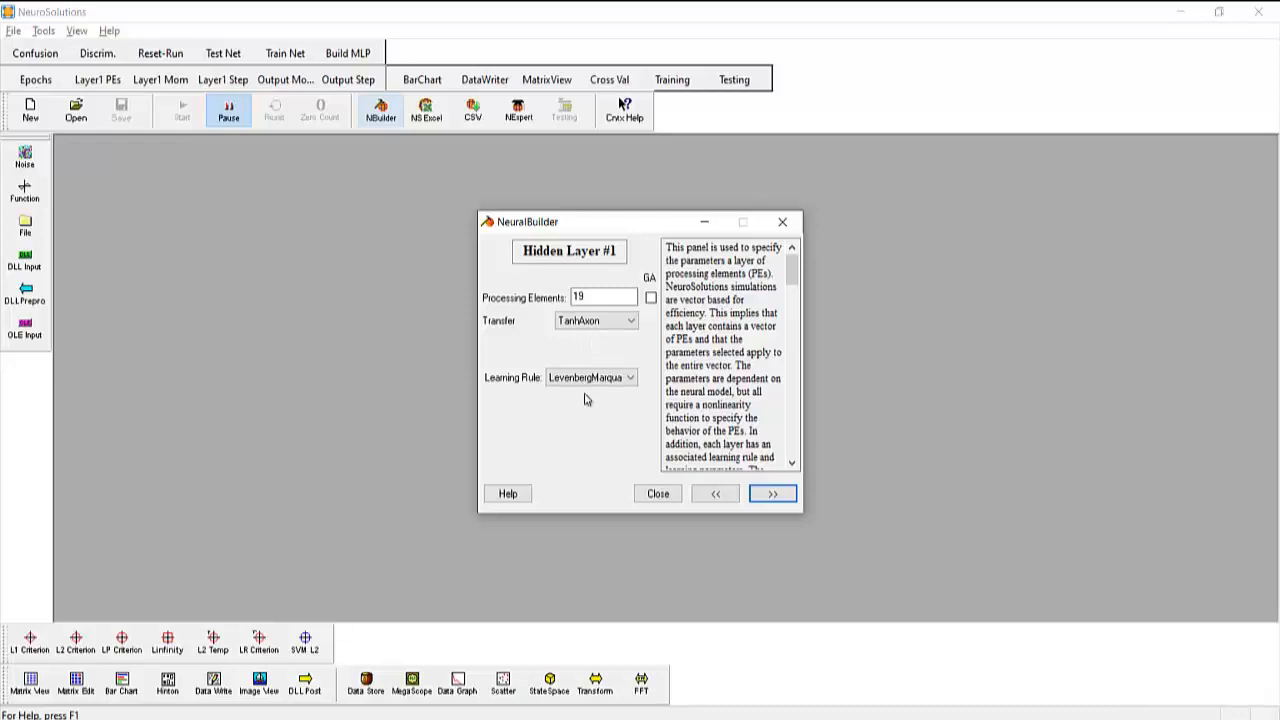
click(607, 328)
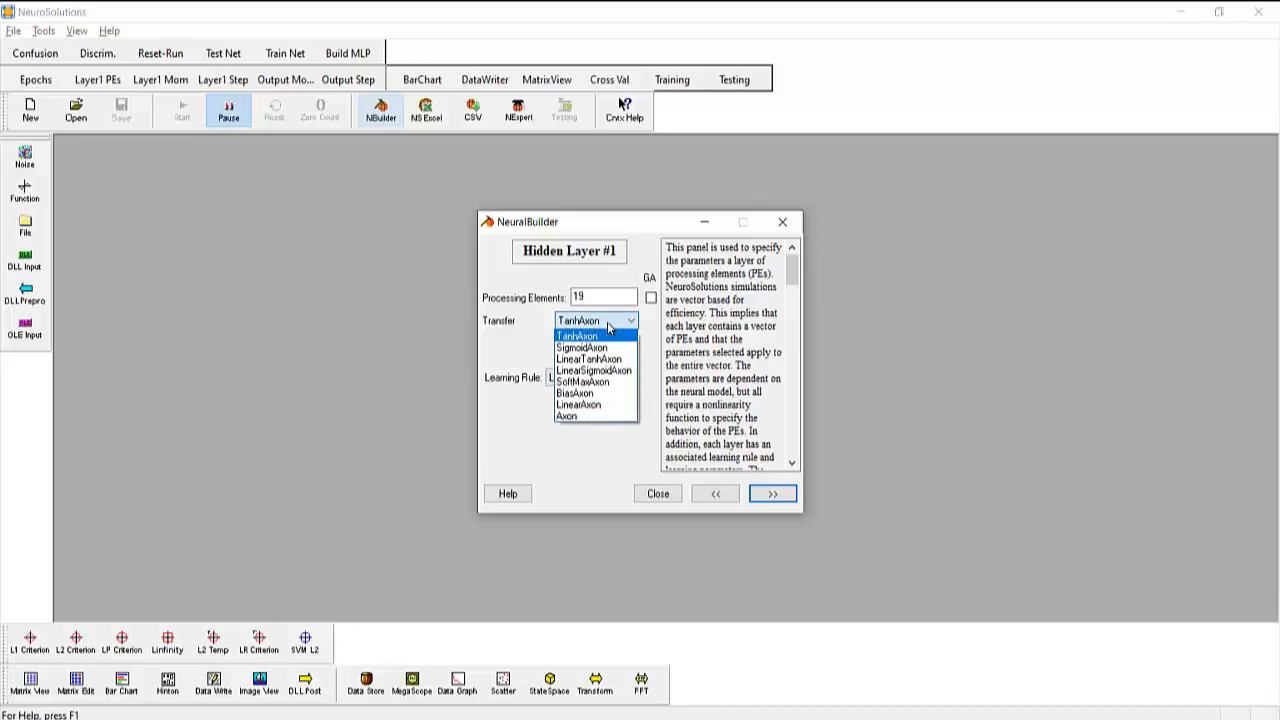
click(607, 328)
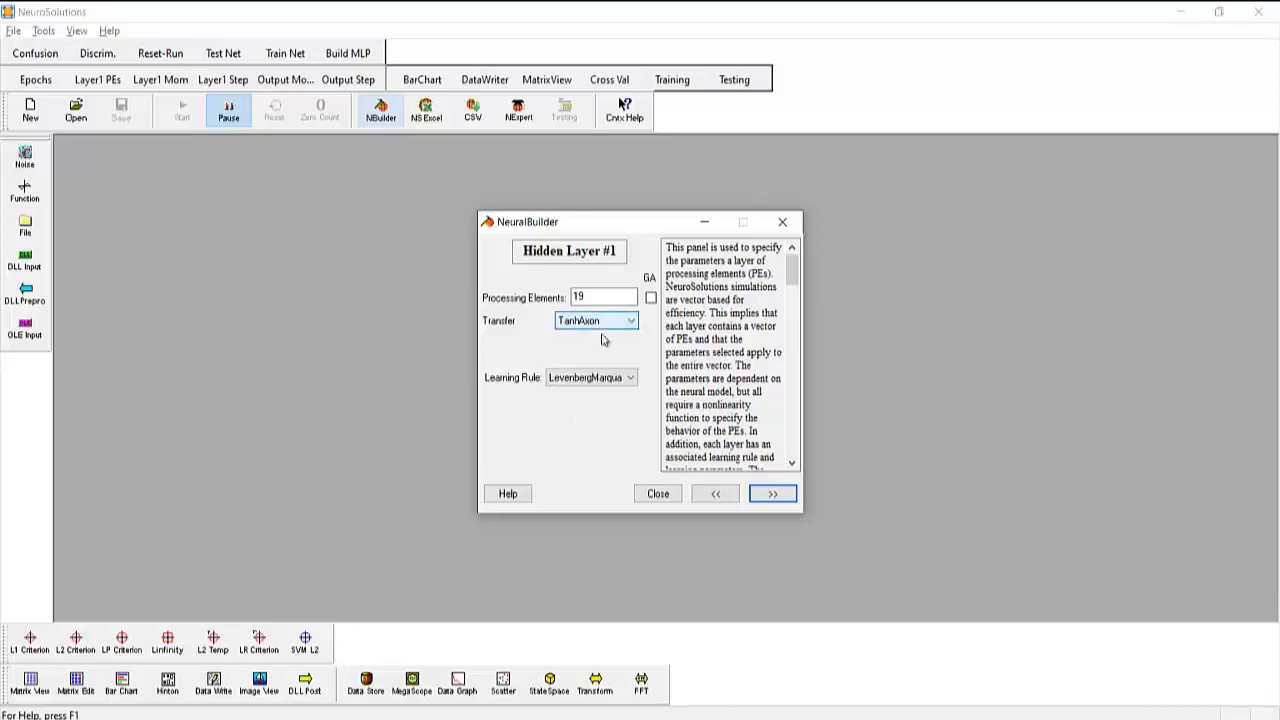
Step: Switch to the NeuroSolutions help in the browser, examine the TanhAxon activation function and return to NeuroSolutions
mouse_move(596, 719)
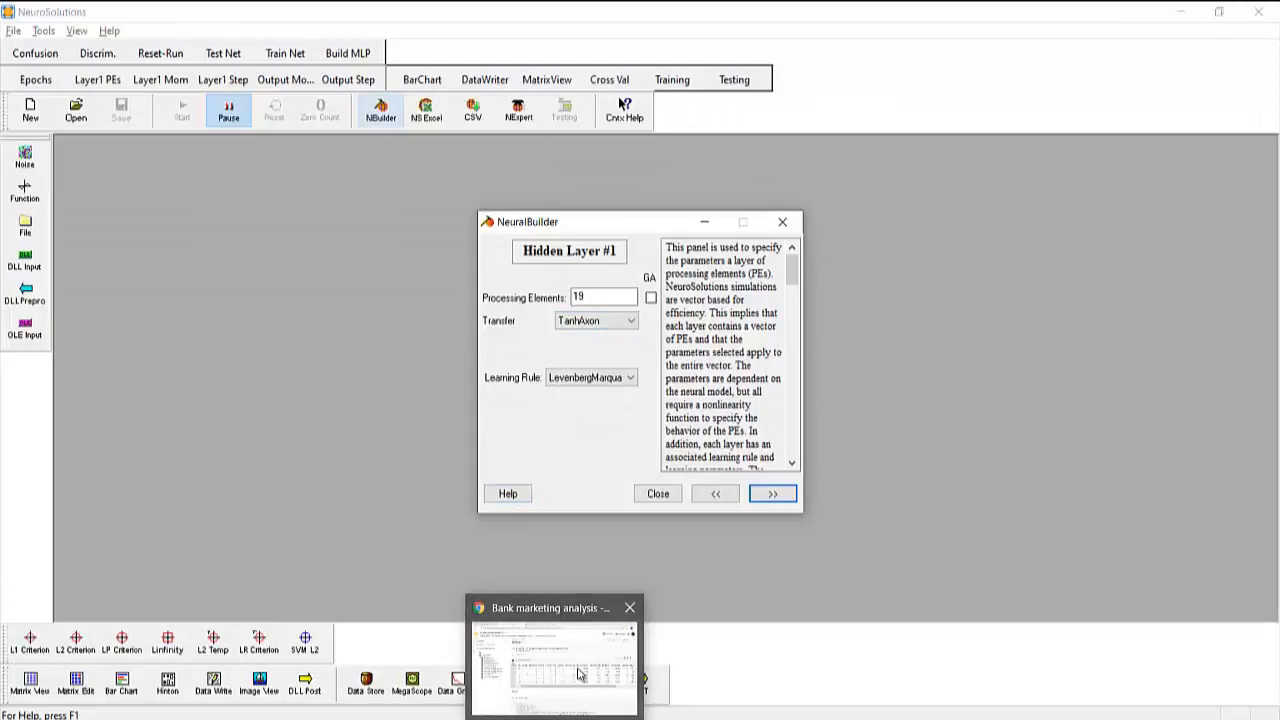
click(580, 680)
click(509, 8)
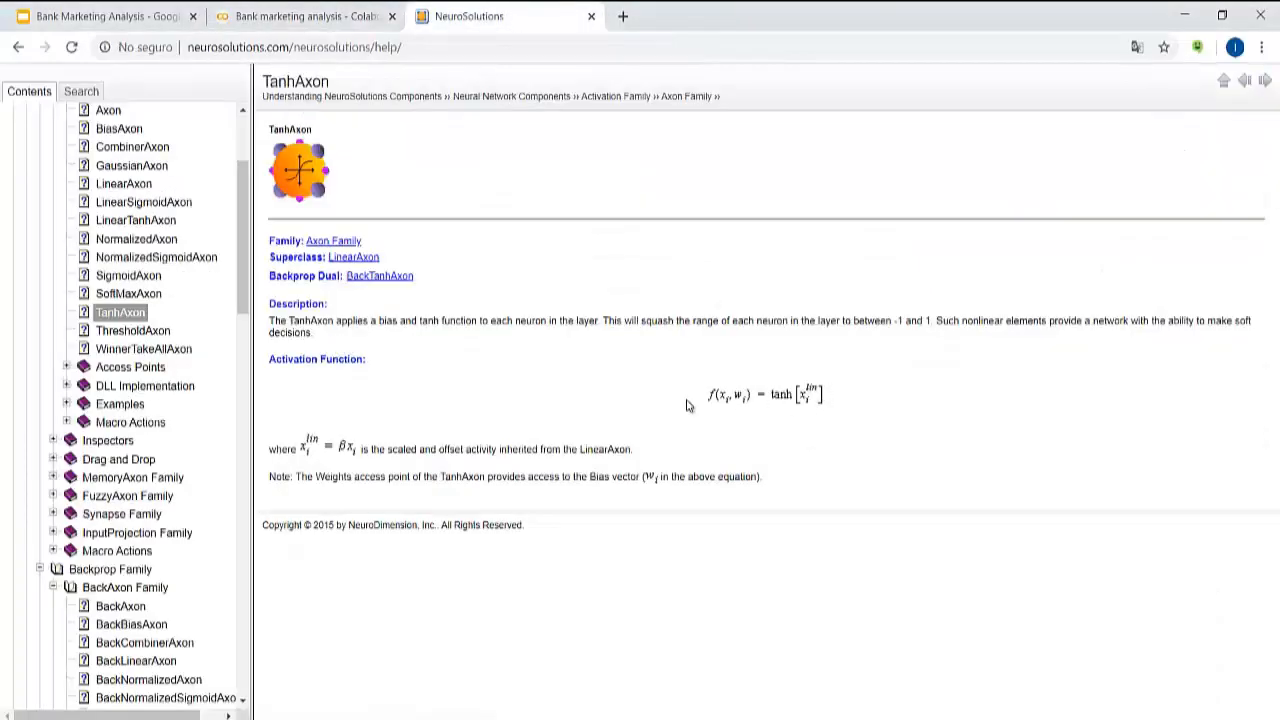
drag(703, 400, 825, 423)
click(886, 378)
mouse_move(598, 718)
click(603, 652)
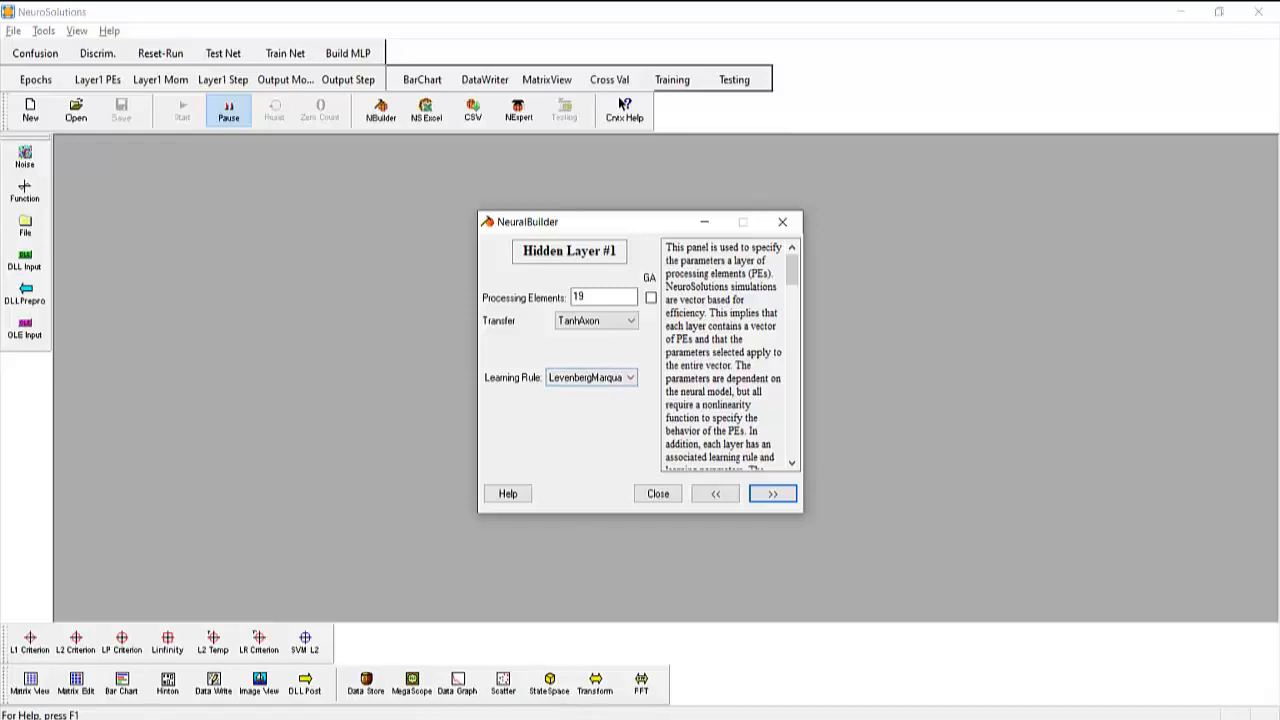
Step: Switch to the NeuroSolutions help in the browser and open the LevenbergMarquardt page under GradientSearch Family
mouse_move(596, 719)
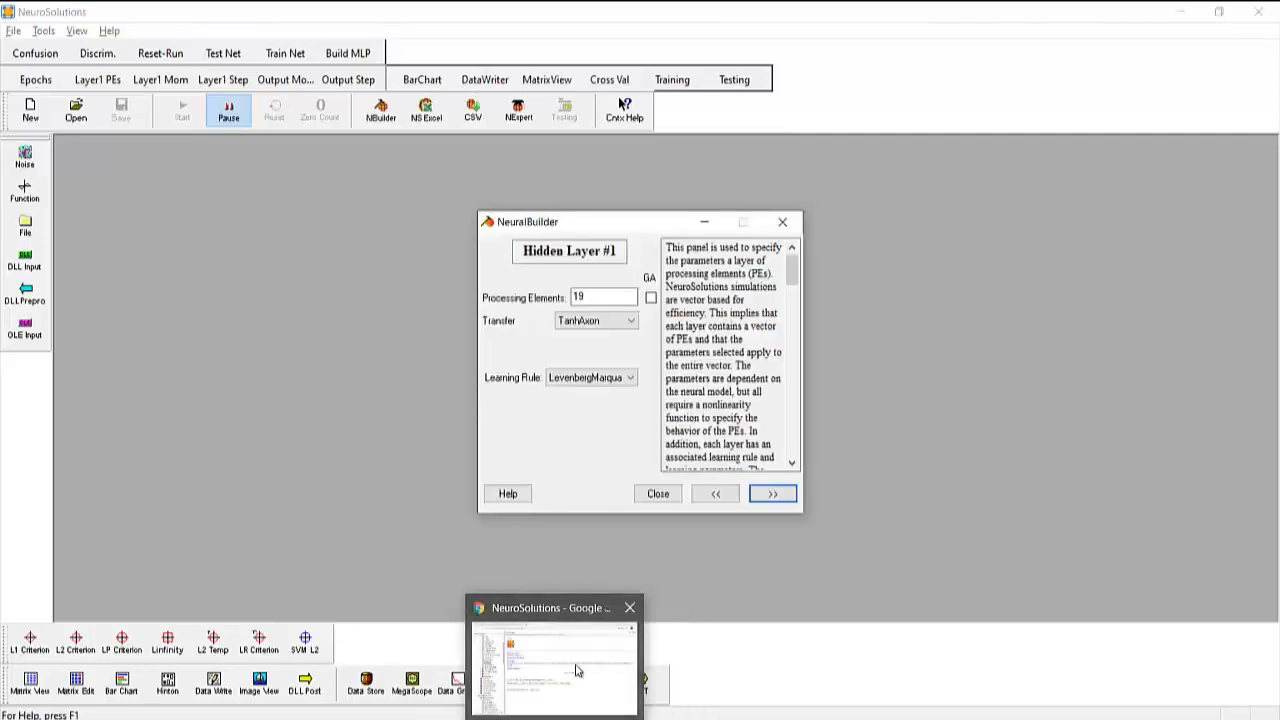
click(574, 671)
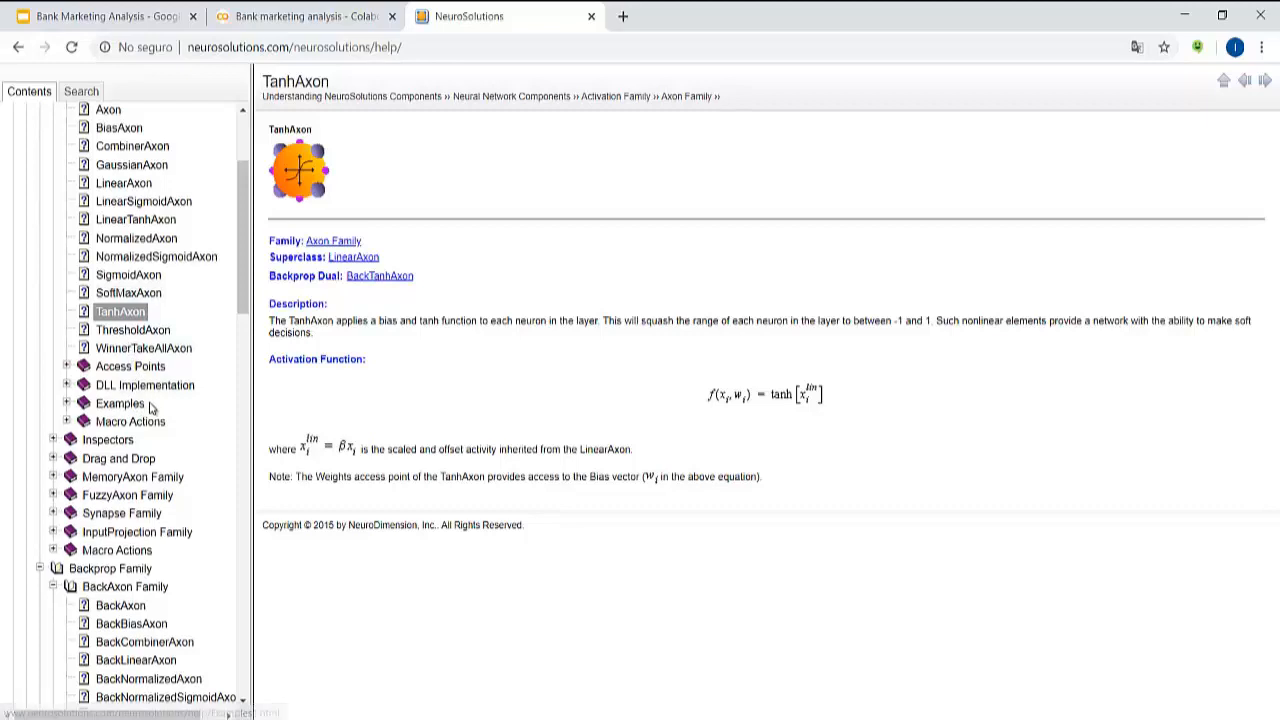
scroll(140, 400, up, 3)
scroll(152, 405, down, 10)
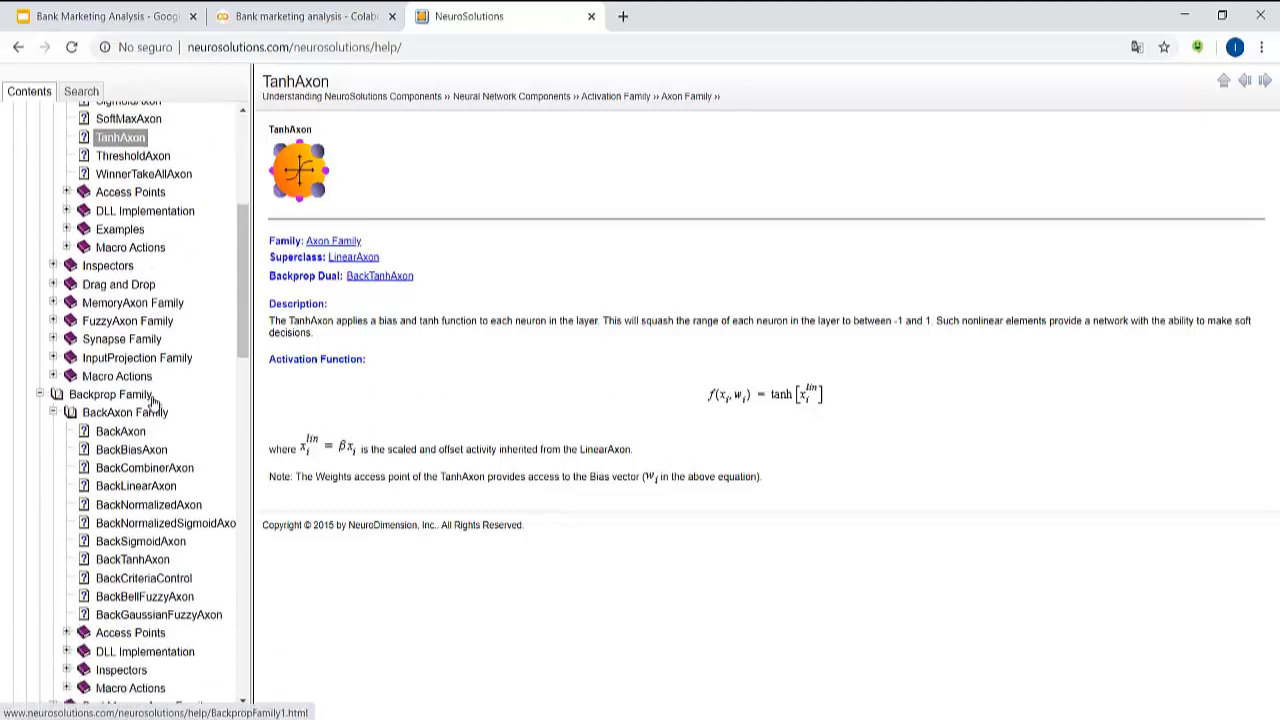
scroll(154, 403, down, 5)
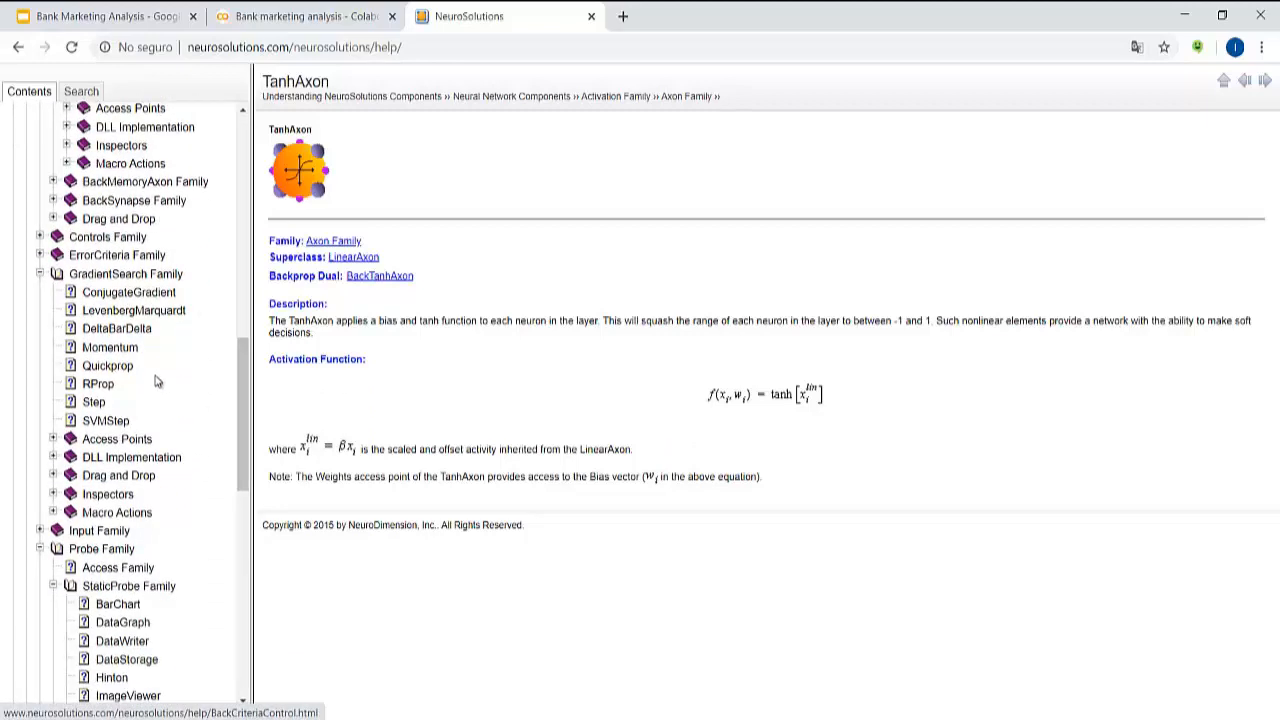
click(127, 312)
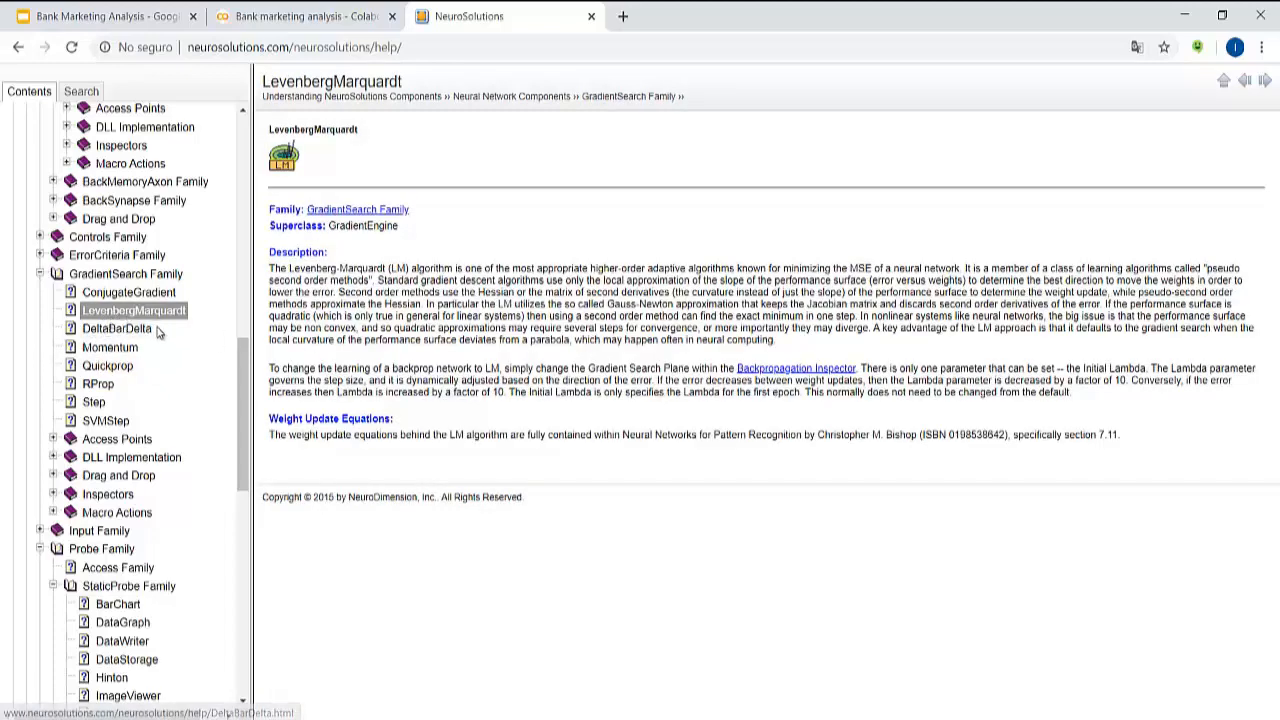
Step: Read the Momentum and RProp learning rule pages and reopen the LevenbergMarquardt page
click(118, 348)
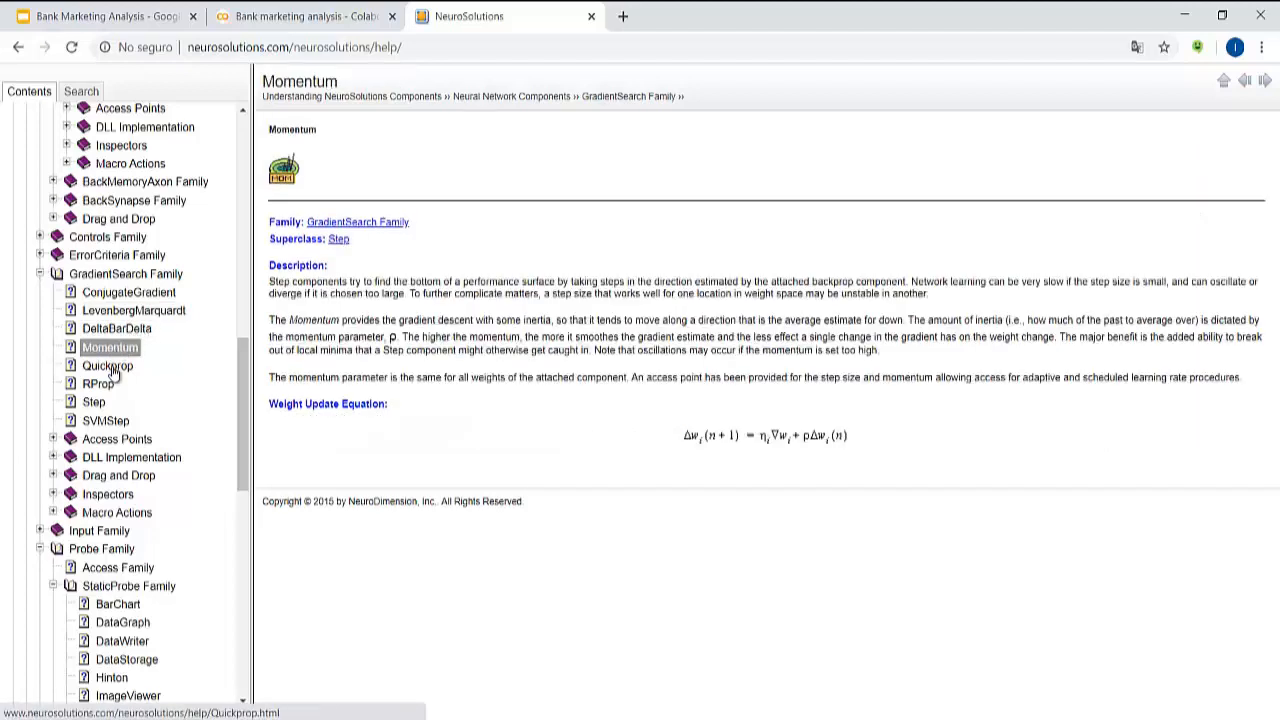
click(104, 386)
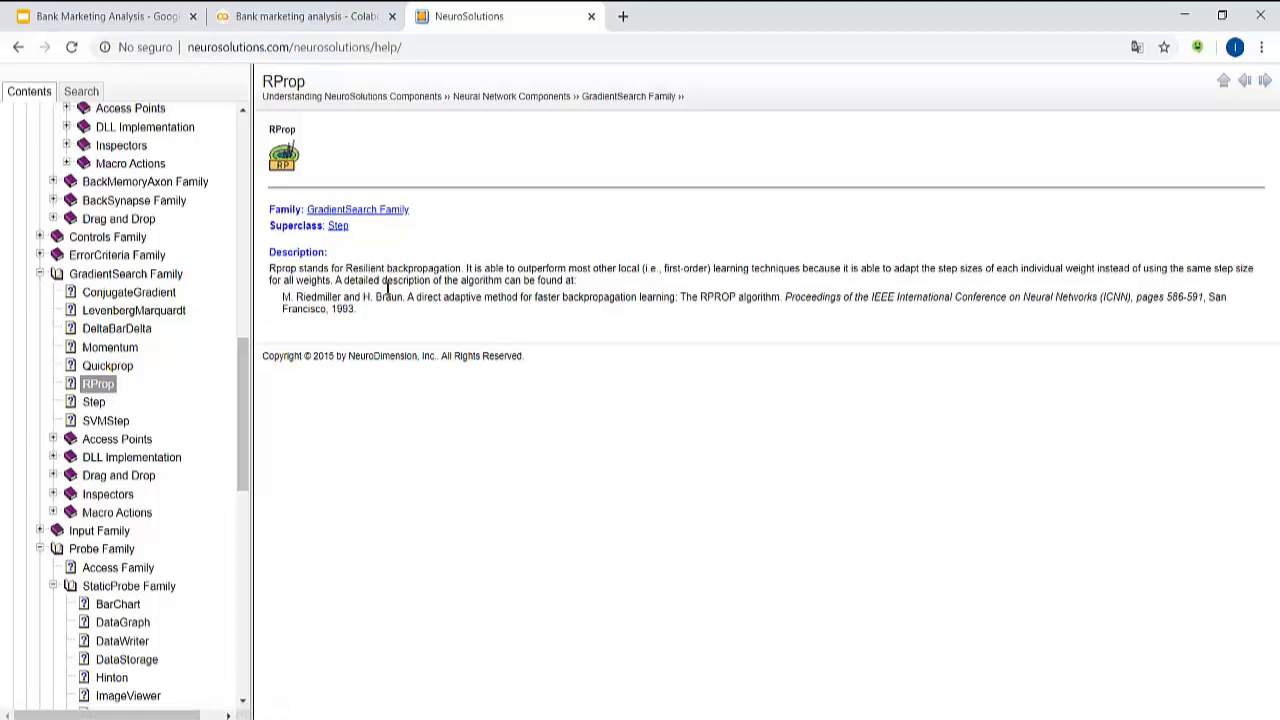
drag(347, 268, 464, 270)
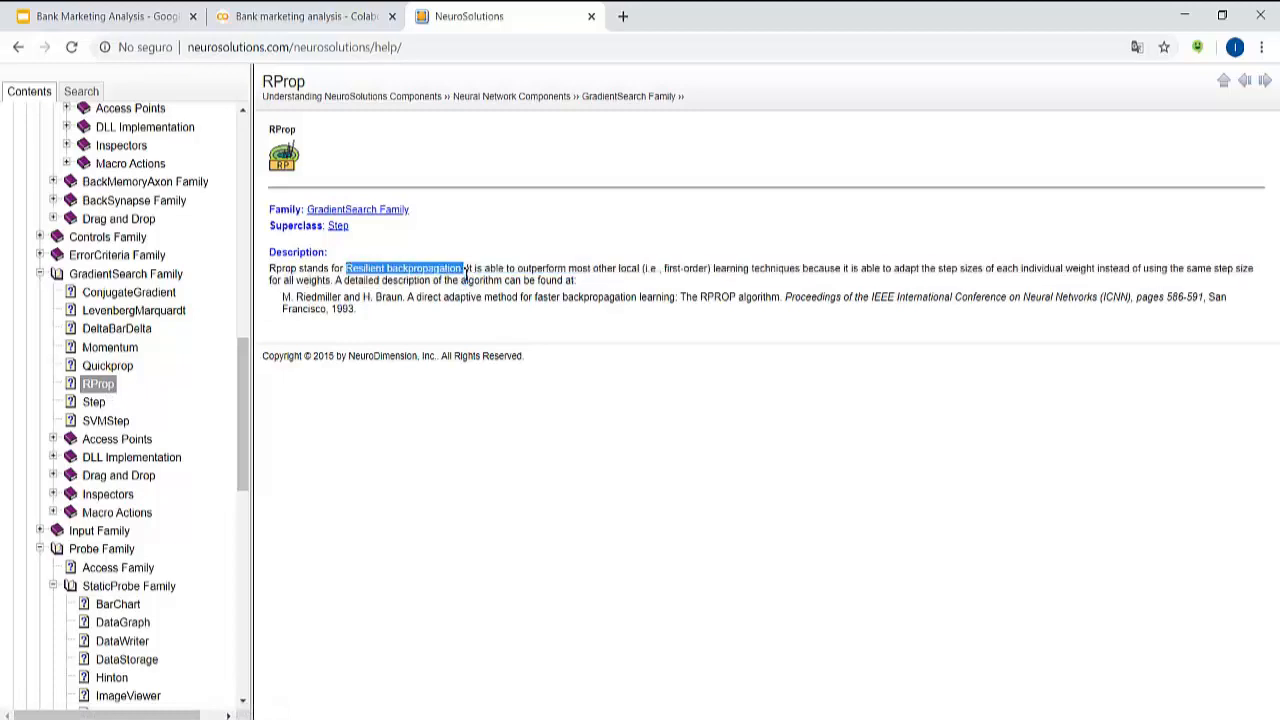
click(134, 311)
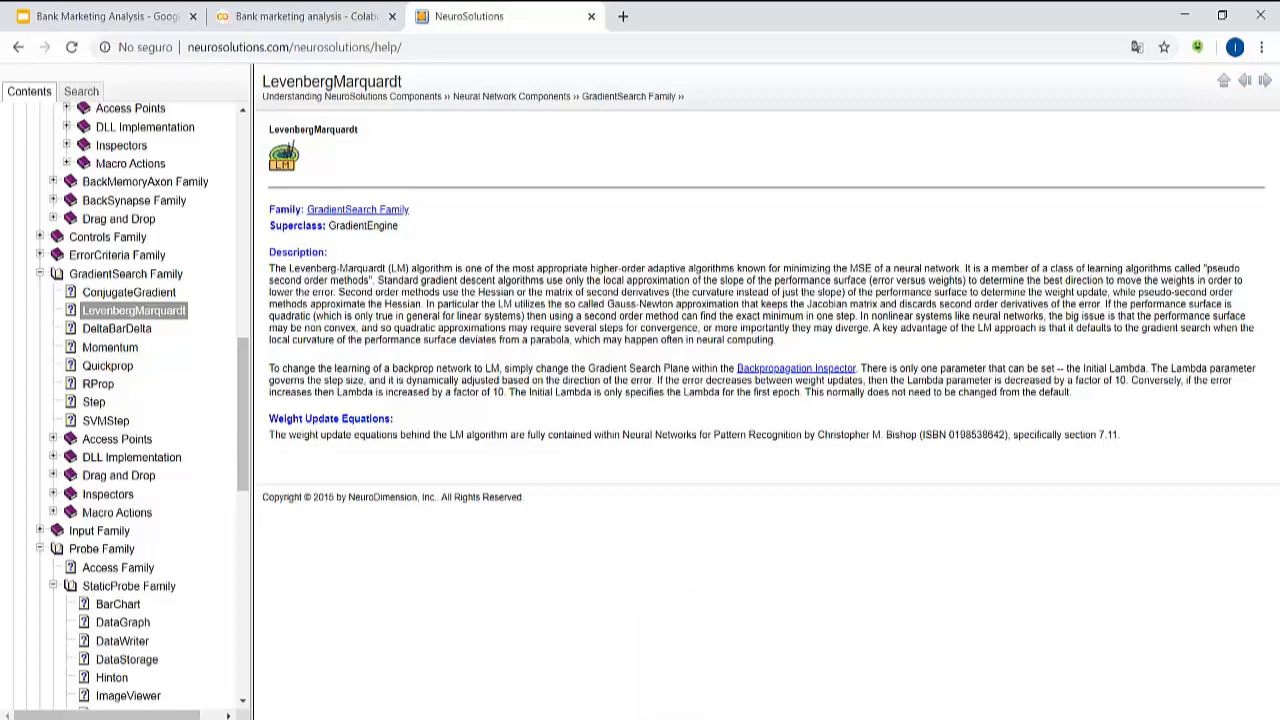
Step: Switch back to NeuroSolutions, accept the TanhAxon and LevenbergMarquardt settings for Hidden Layer #1 and proceed to the Output Layer
mouse_move(637, 719)
click(594, 651)
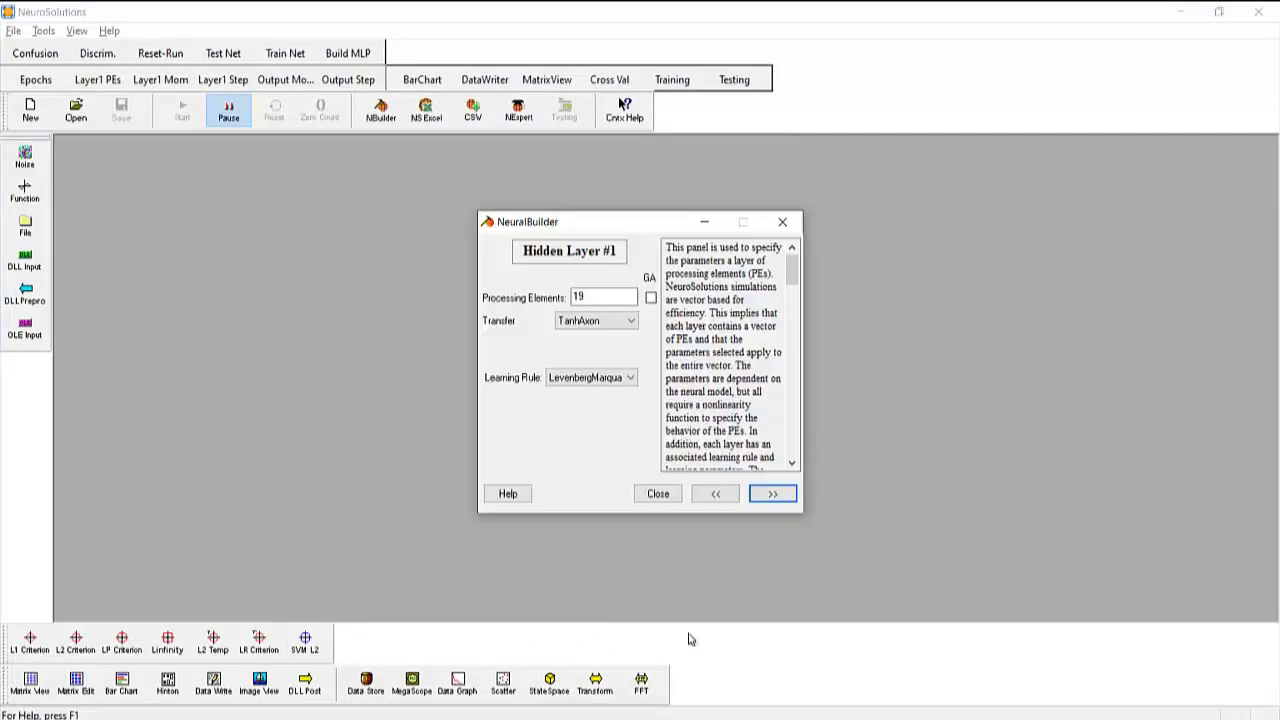
click(771, 494)
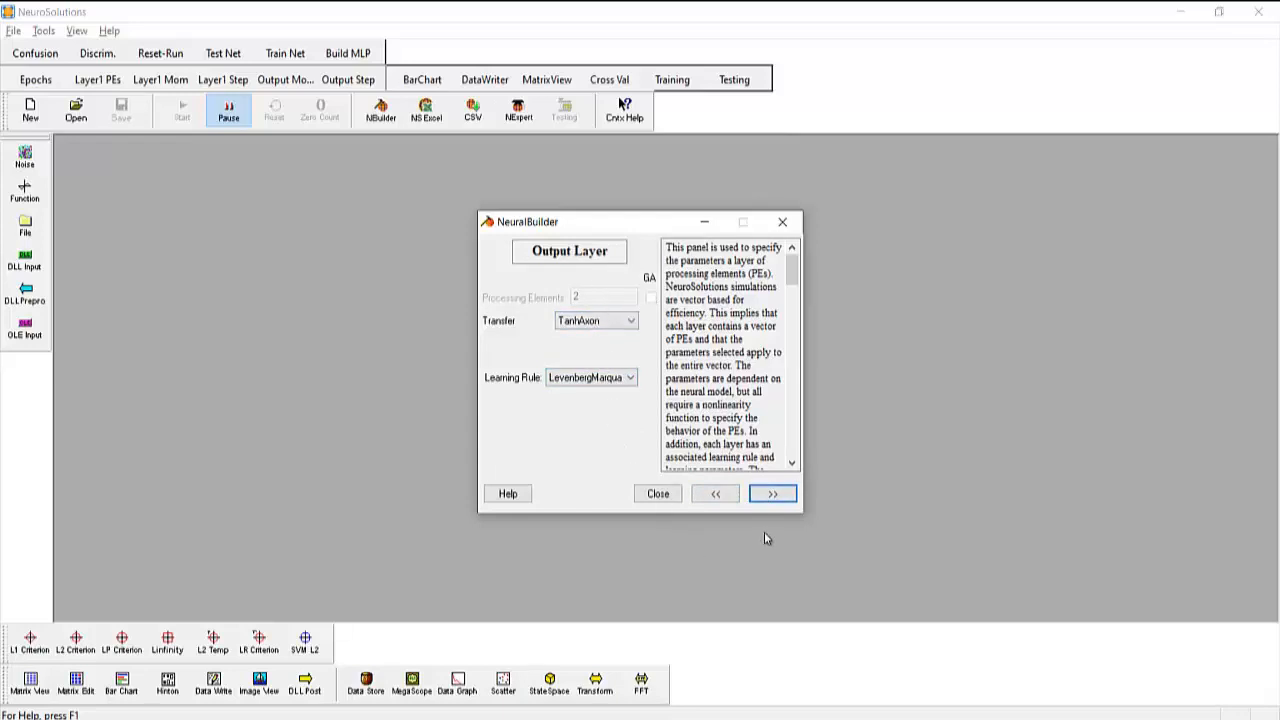
Step: Accept the Output Layer's TanhAxon and LevenbergMarquardt settings, then keep 1000 maximum epochs, MSE termination at 0.01 and batch weight updates
click(784, 504)
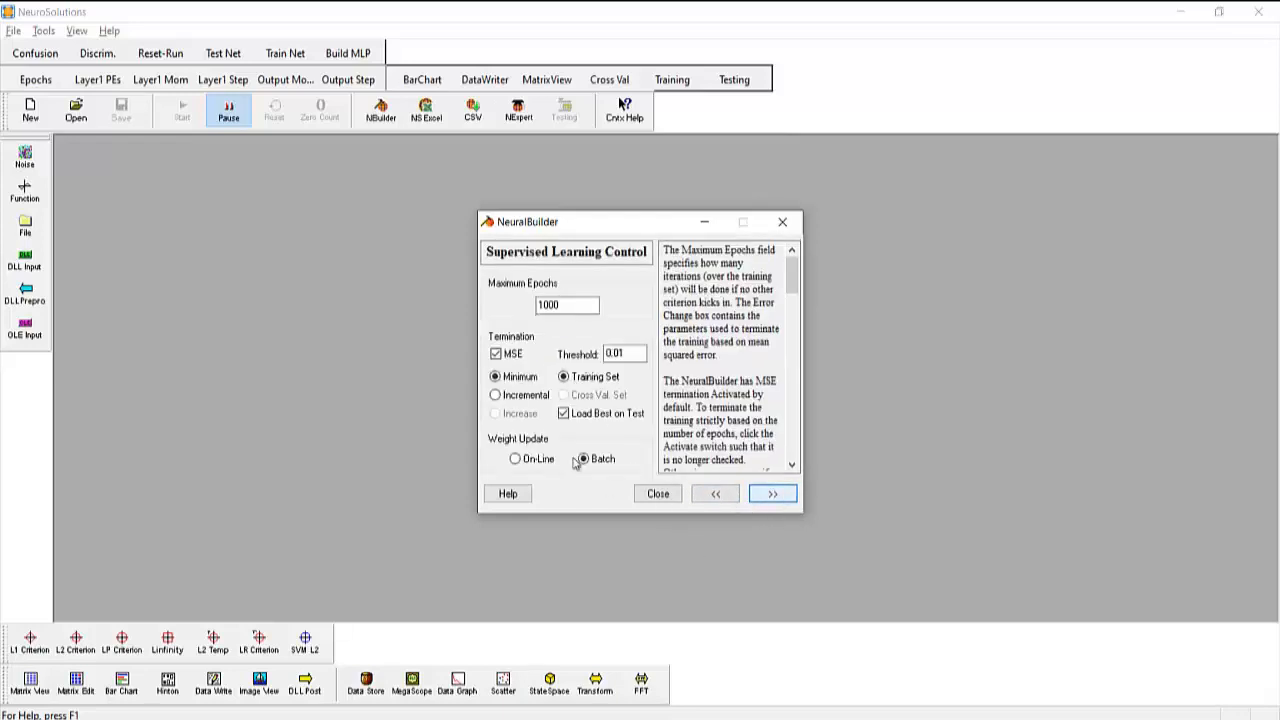
click(496, 354)
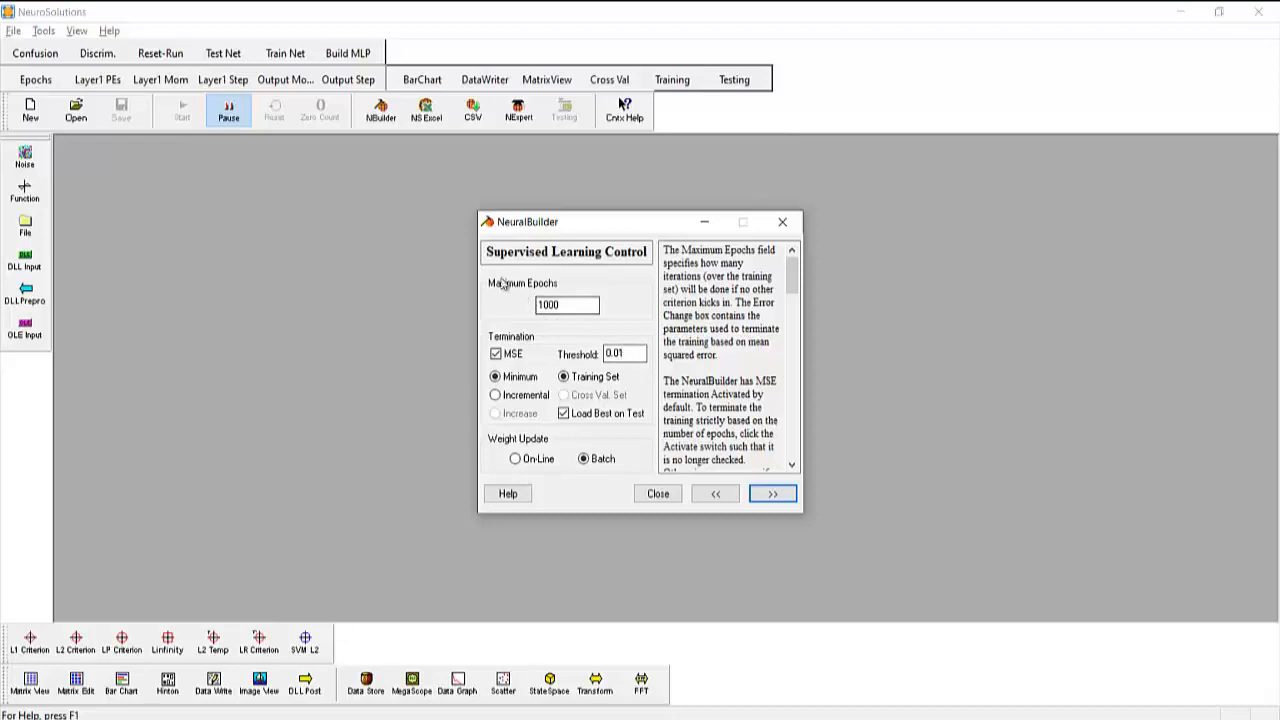
drag(564, 300, 537, 305)
click(578, 308)
click(766, 494)
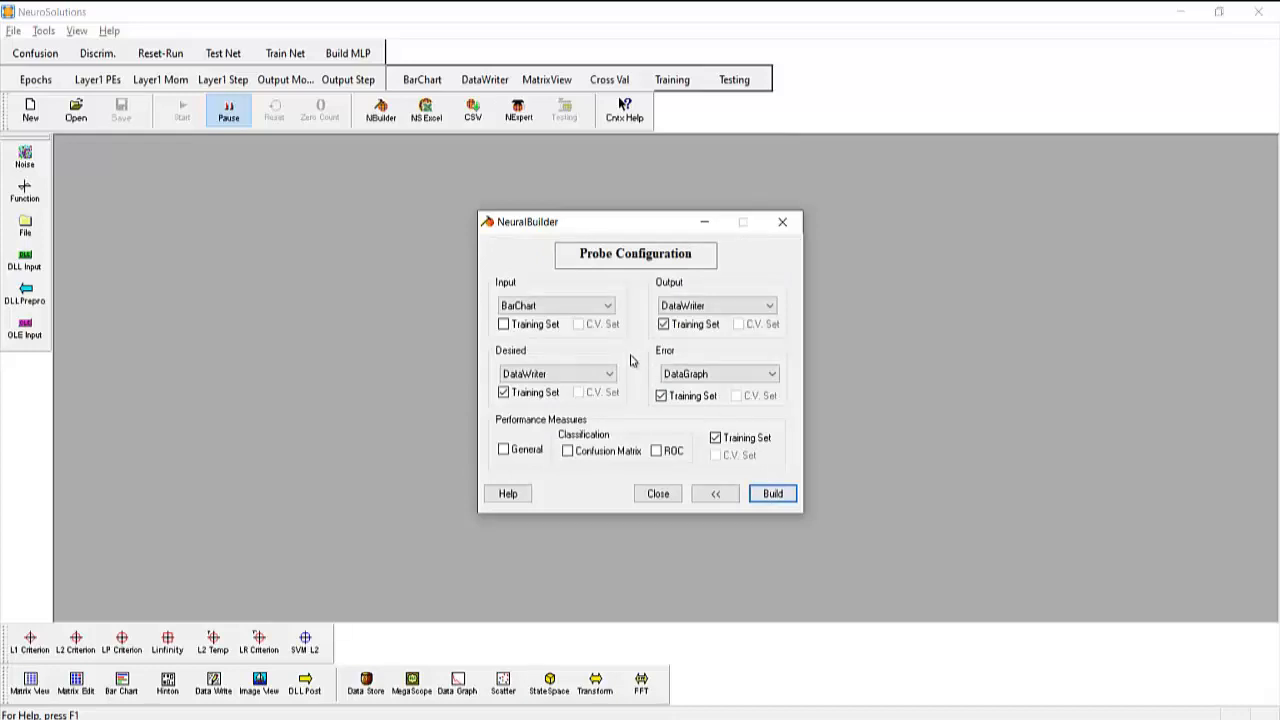
Step: Enable the General, Confusion Matrix and ROC performance measures for the training set and build the network
click(656, 451)
click(775, 495)
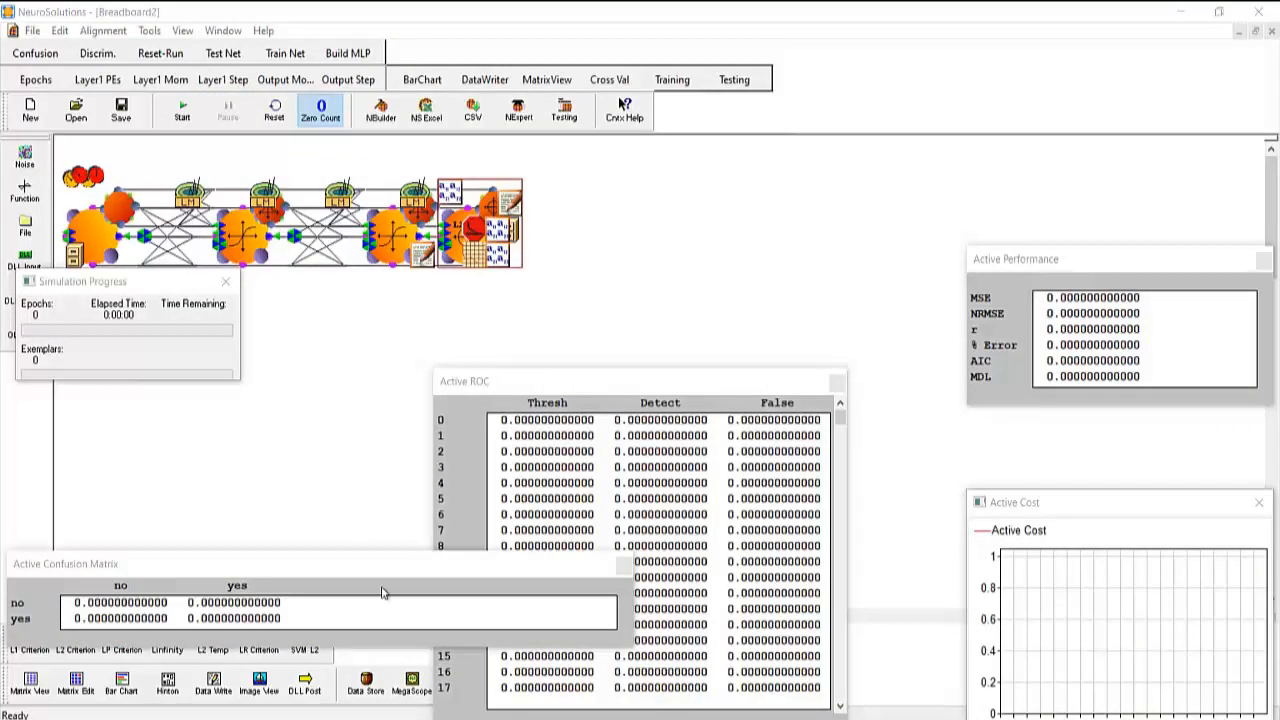
Step: Narrow the Active Confusion Matrix window and arrange it with the ROC, performance, cost and simulation progress windows below and beside the network without overlap
drag(636, 597, 334, 597)
drag(240, 563, 312, 473)
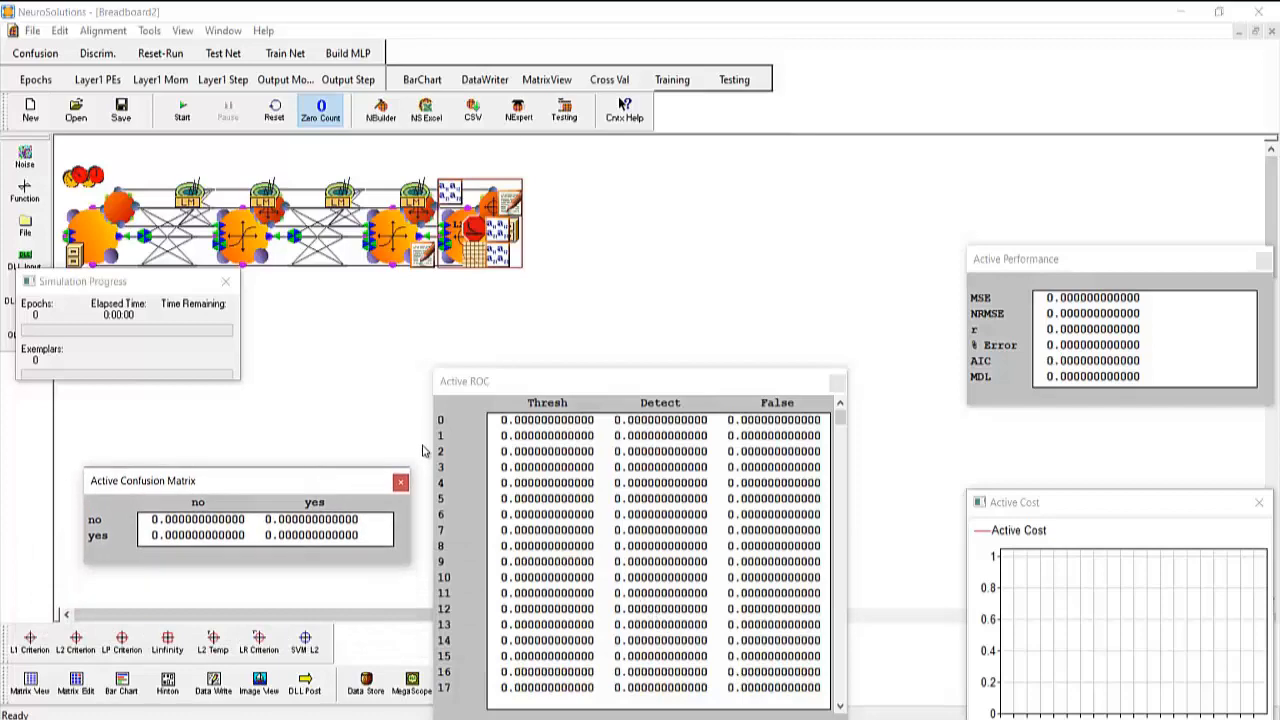
drag(576, 381, 591, 292)
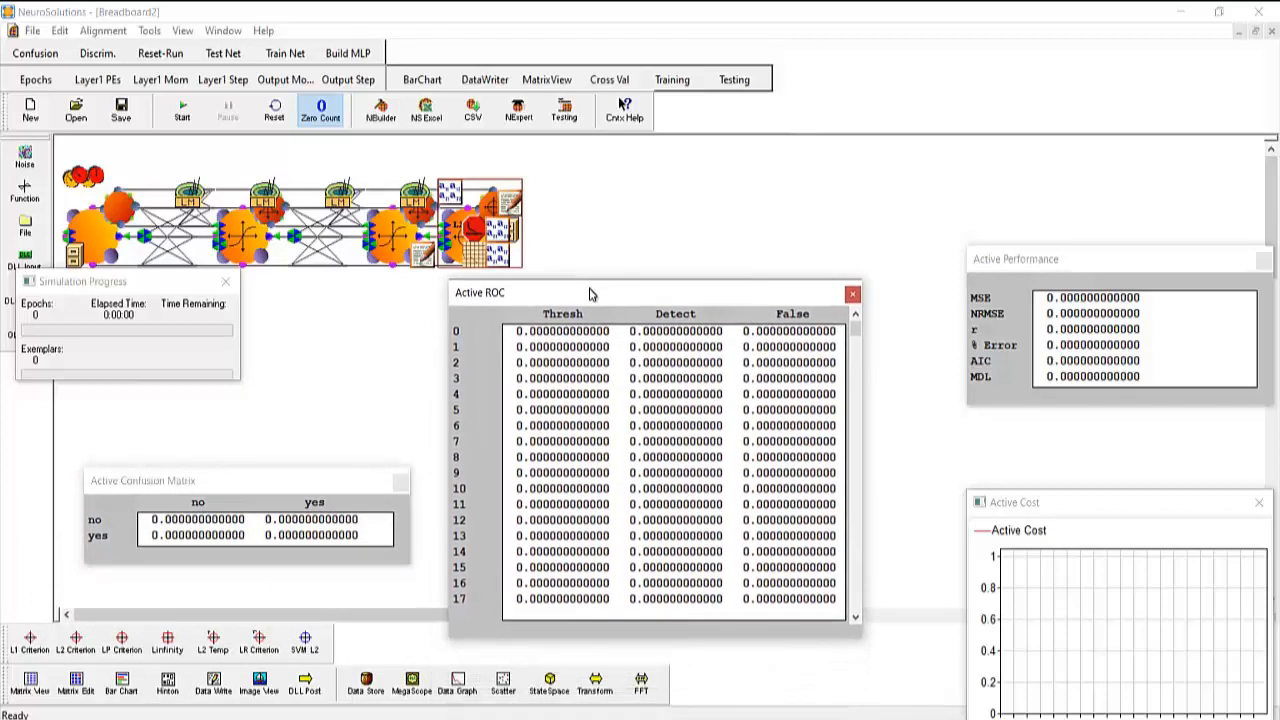
drag(1137, 262, 1084, 163)
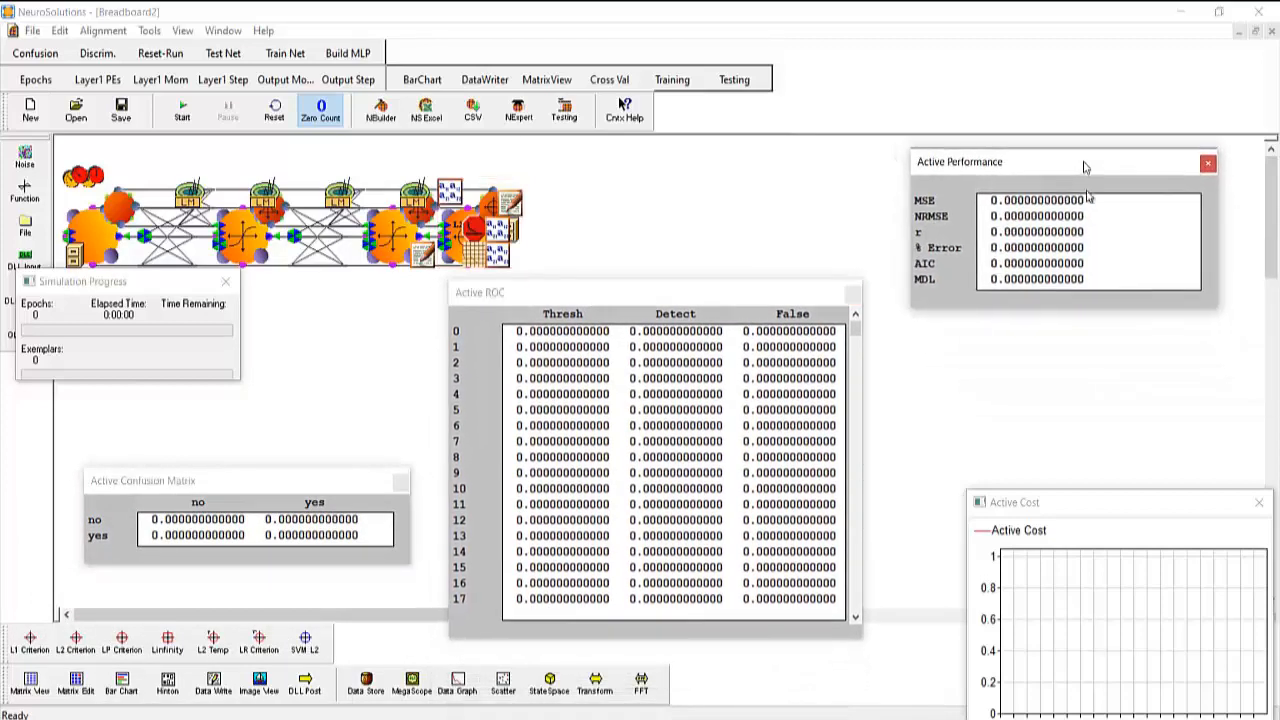
drag(1122, 514, 1075, 368)
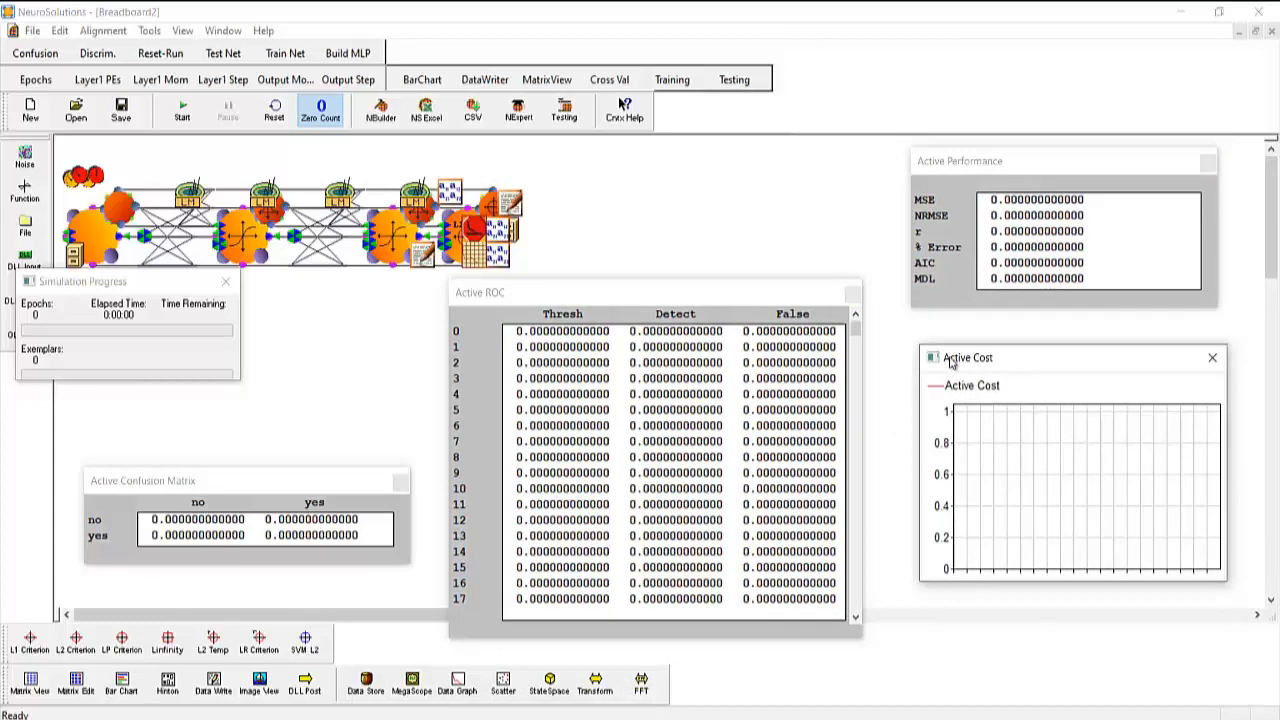
drag(127, 287, 234, 326)
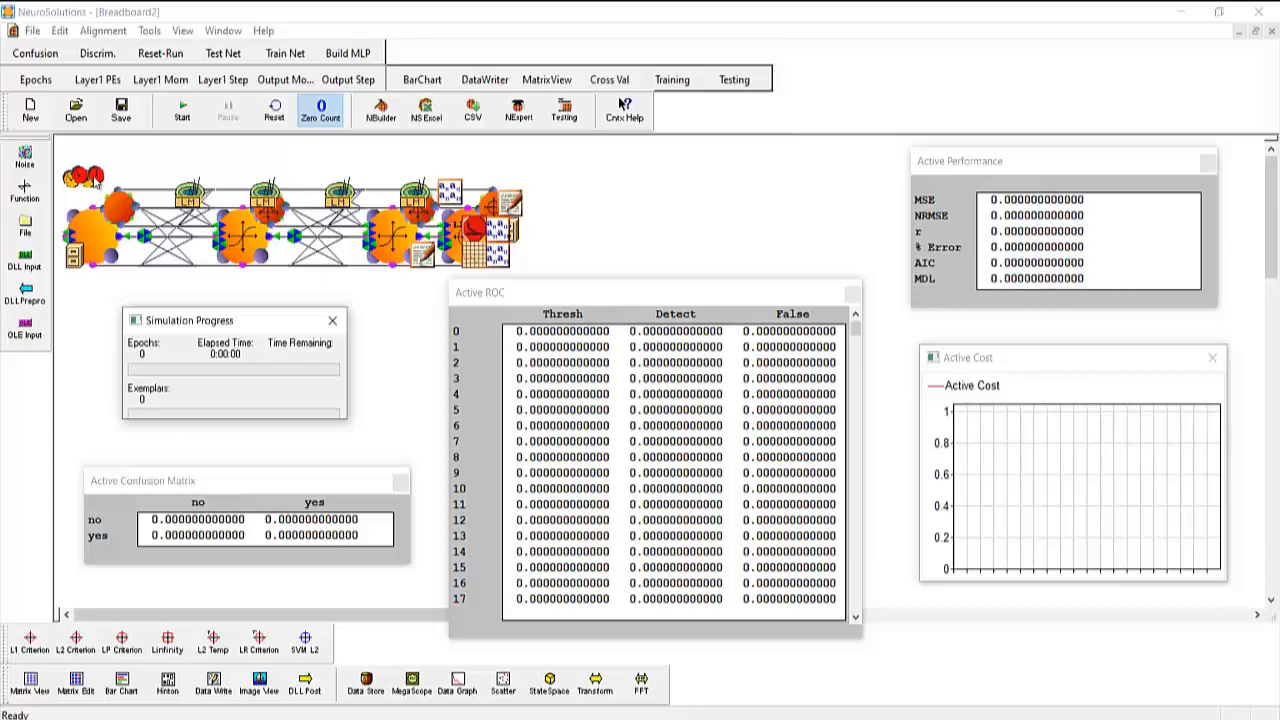
Step: Inspect the BackStaticControl properties, including the available gradient search methods, and close the inspector without changes
right_click(96, 182)
click(140, 187)
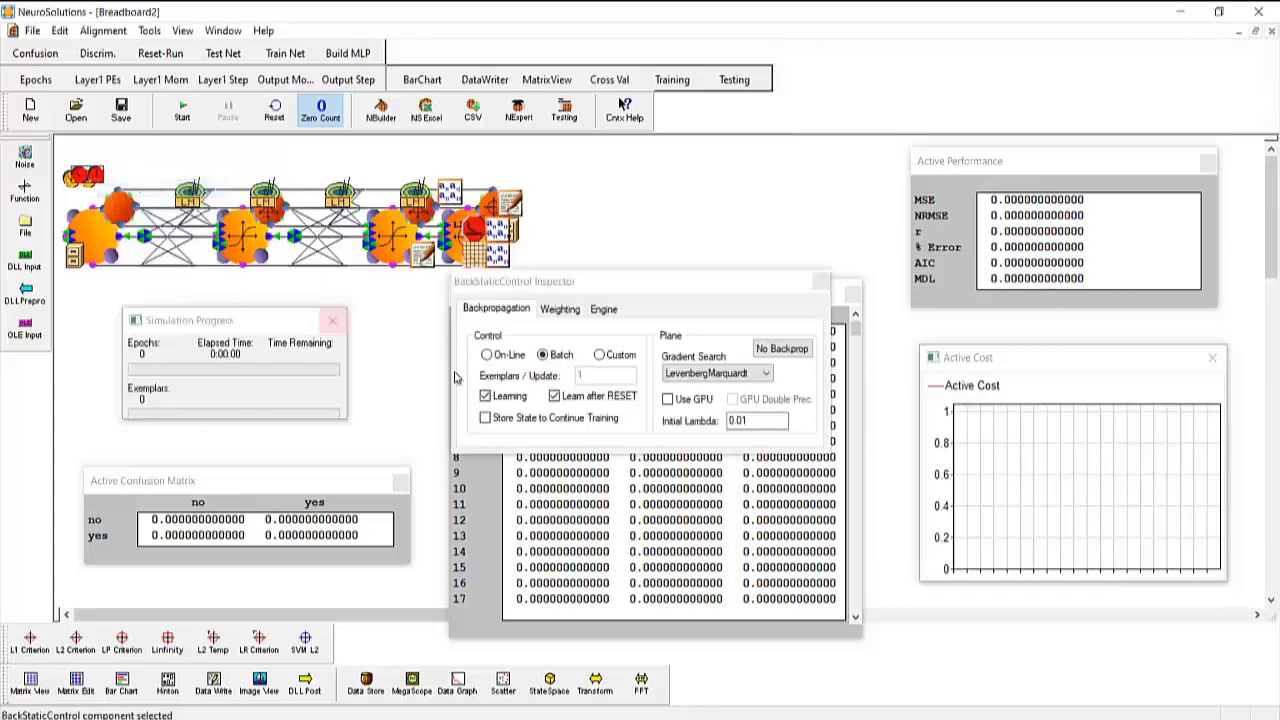
click(690, 372)
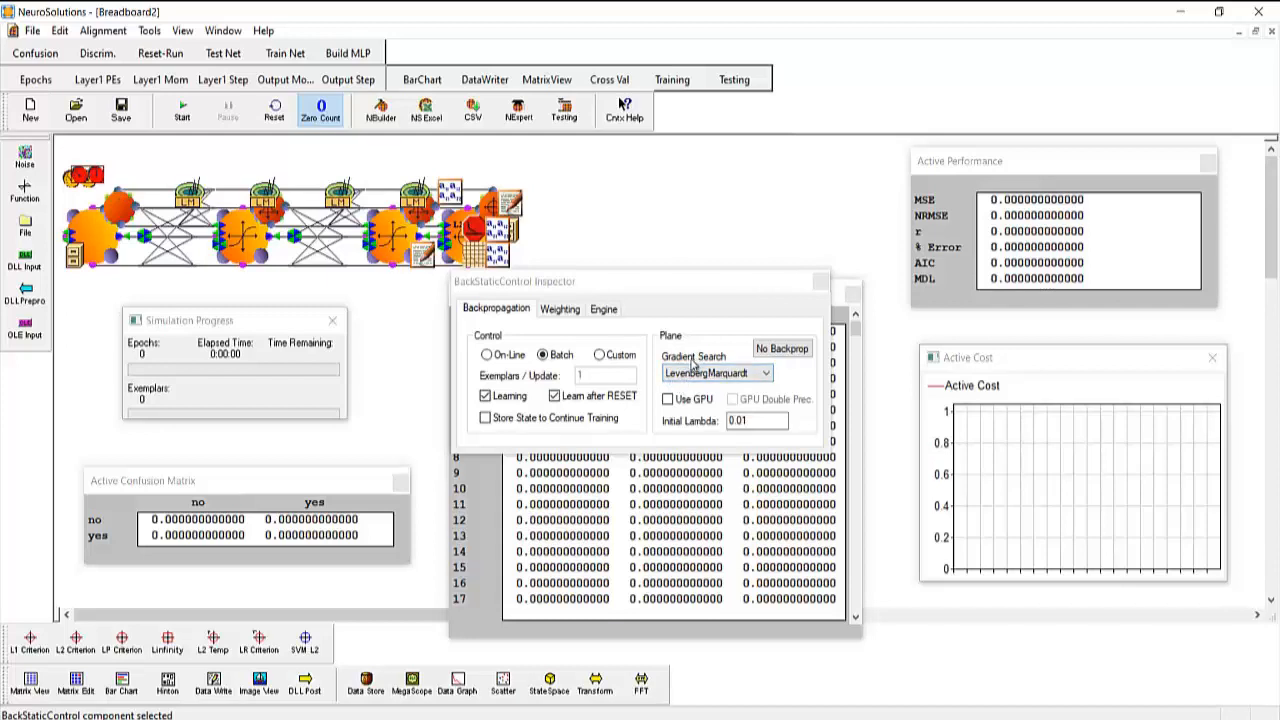
click(693, 372)
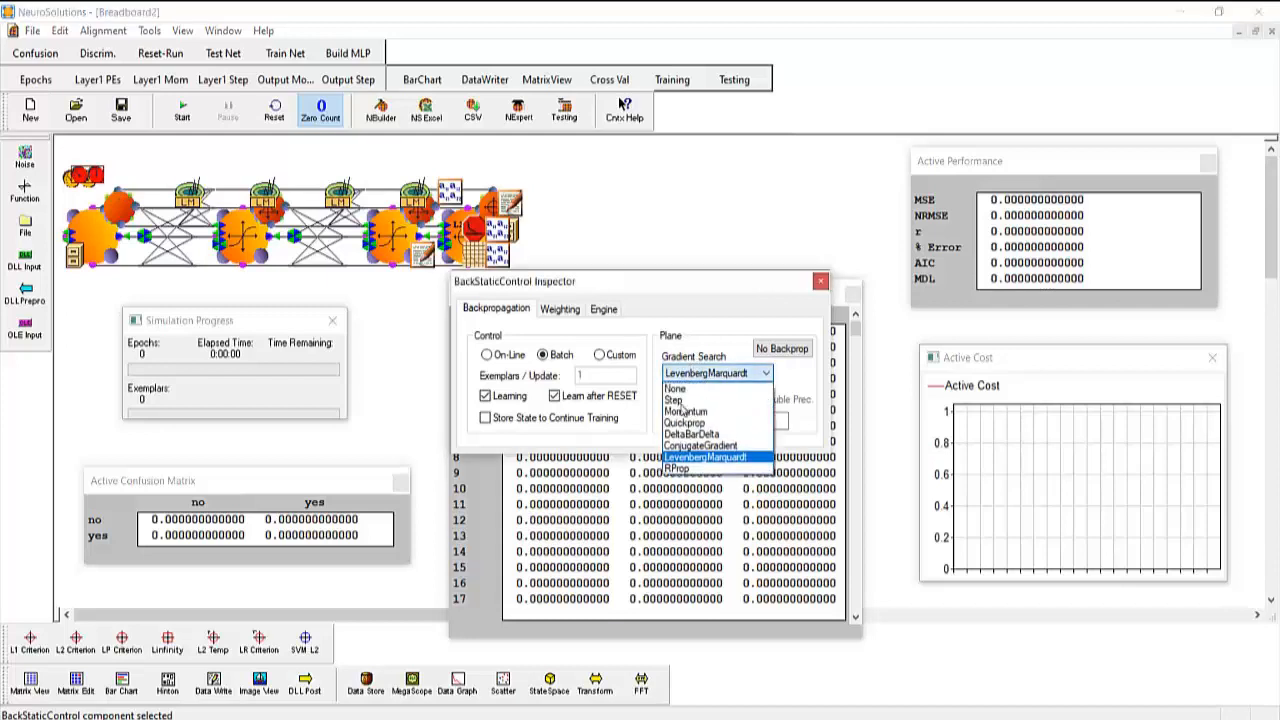
click(803, 380)
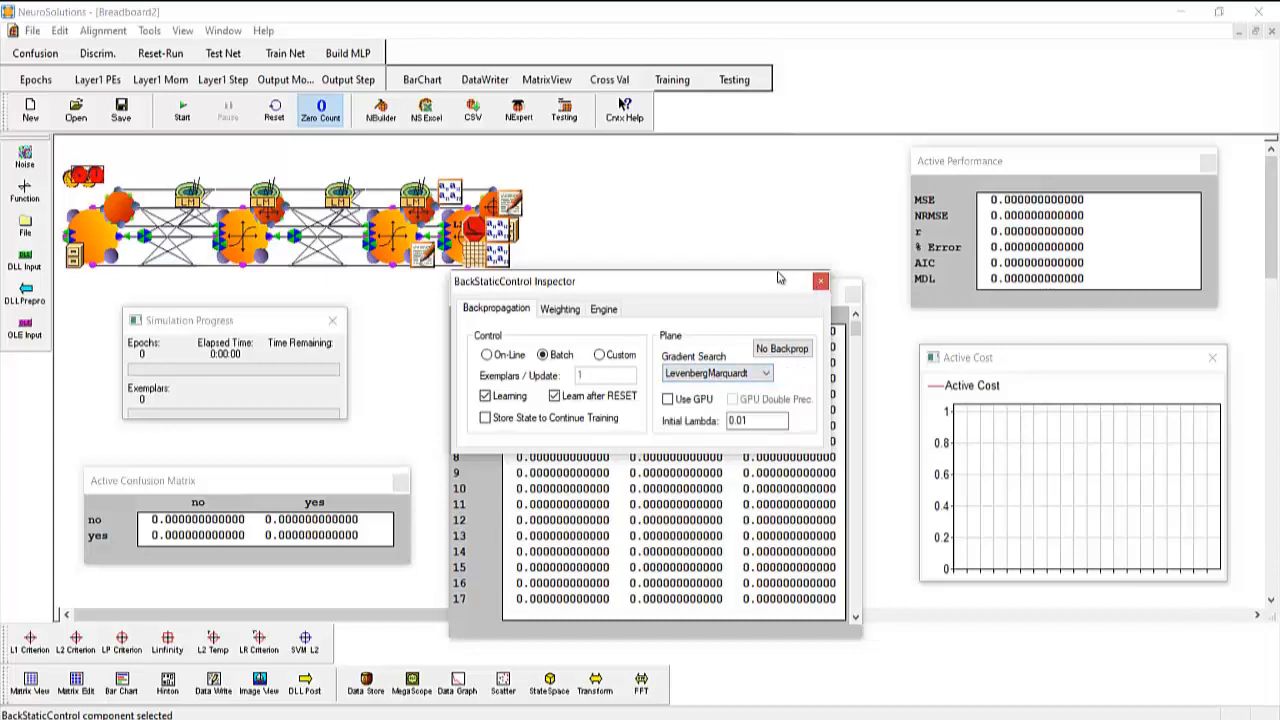
click(819, 284)
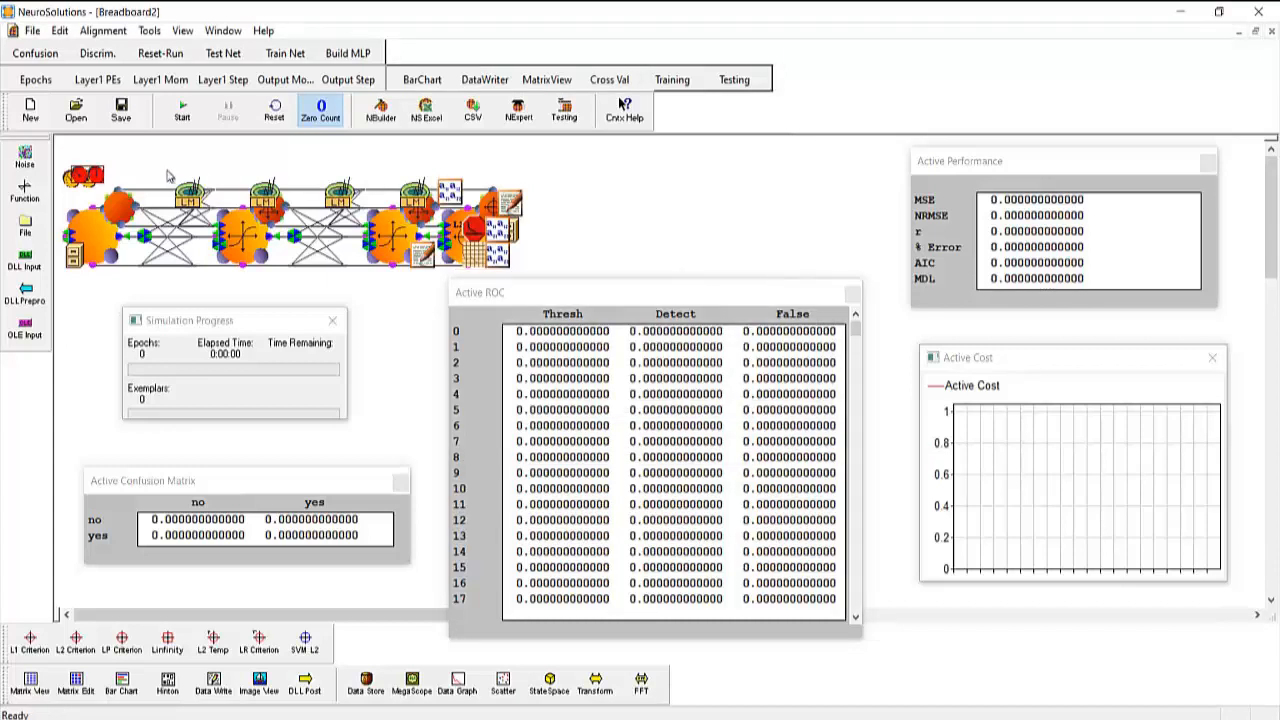
Step: Inspect the StaticControl properties, including its epochs per run, and close the inspector without changes
right_click(71, 181)
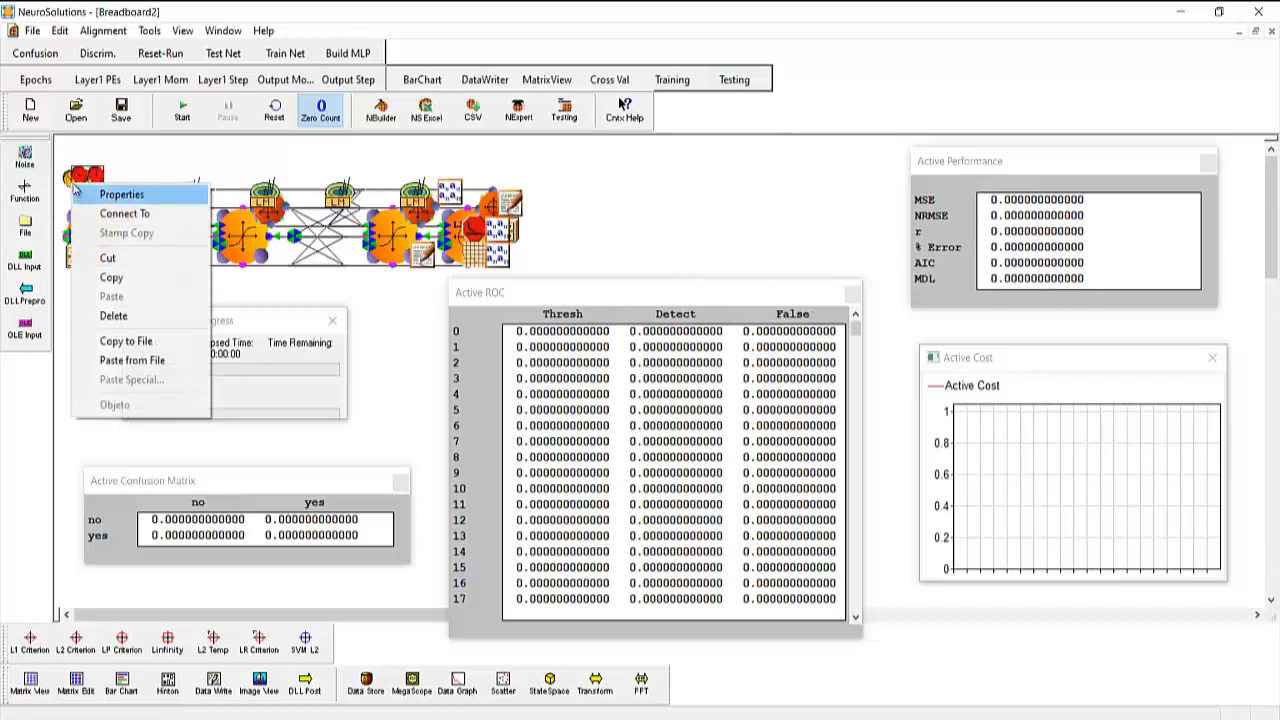
click(67, 180)
right_click(66, 181)
click(100, 187)
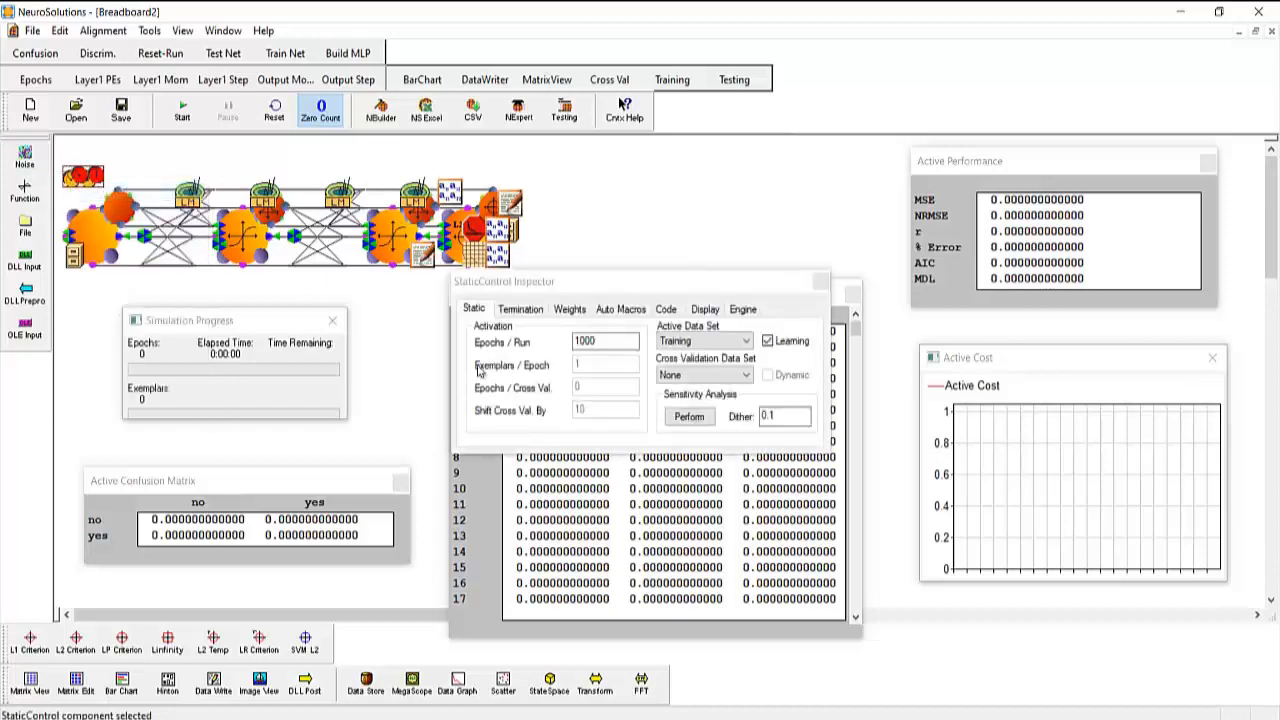
click(619, 340)
click(822, 284)
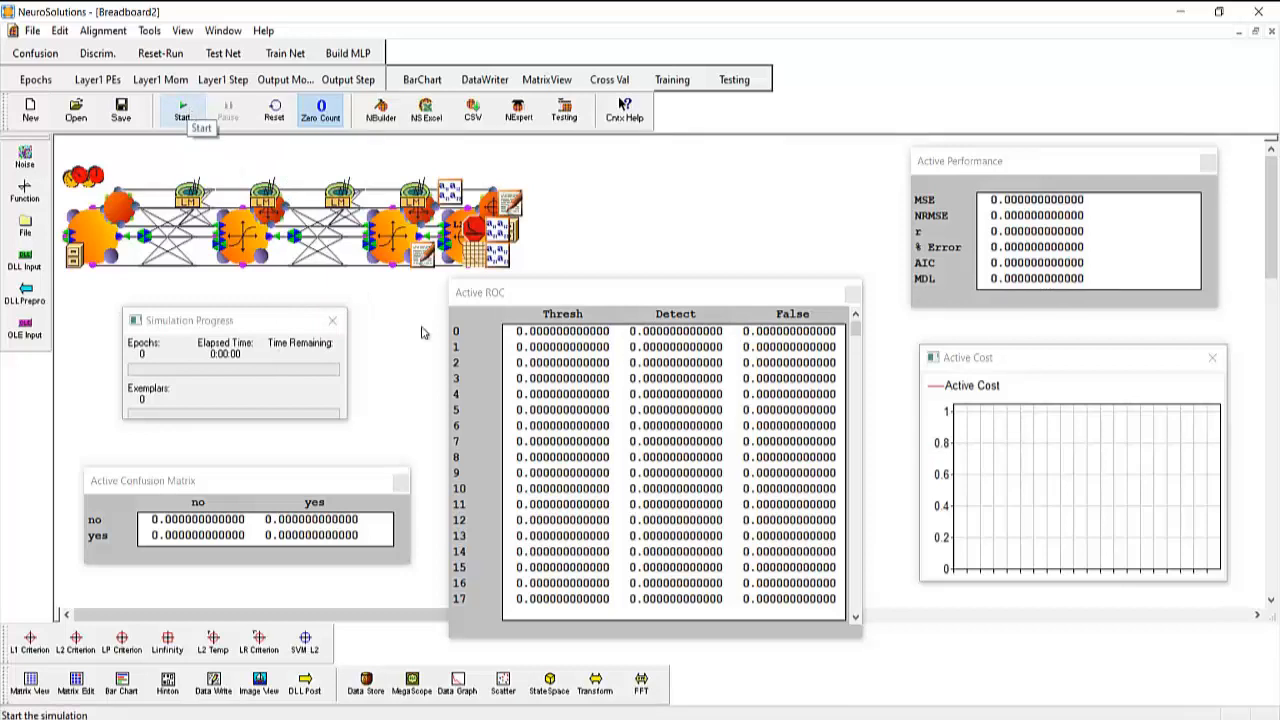
Step: Start training with the GPU add-on enabled, pause to check the cost curve, and resume training up to about epoch 437
click(576, 304)
drag(581, 303, 586, 303)
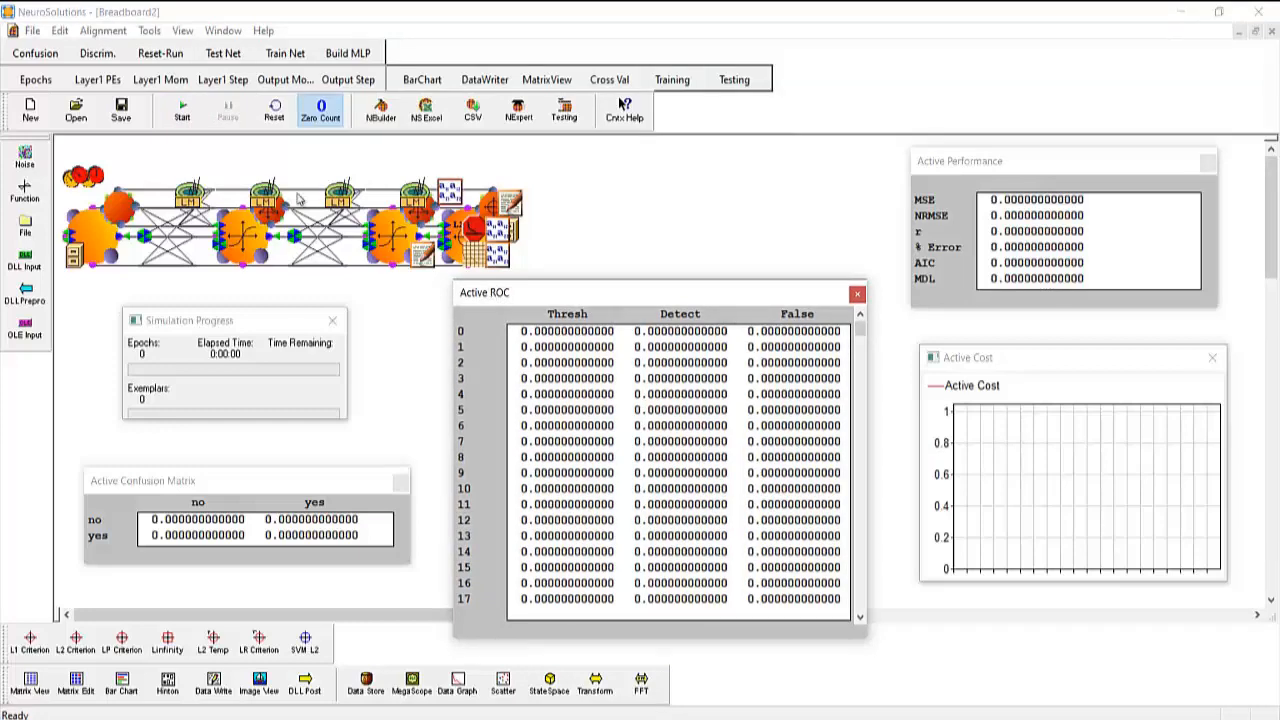
click(192, 107)
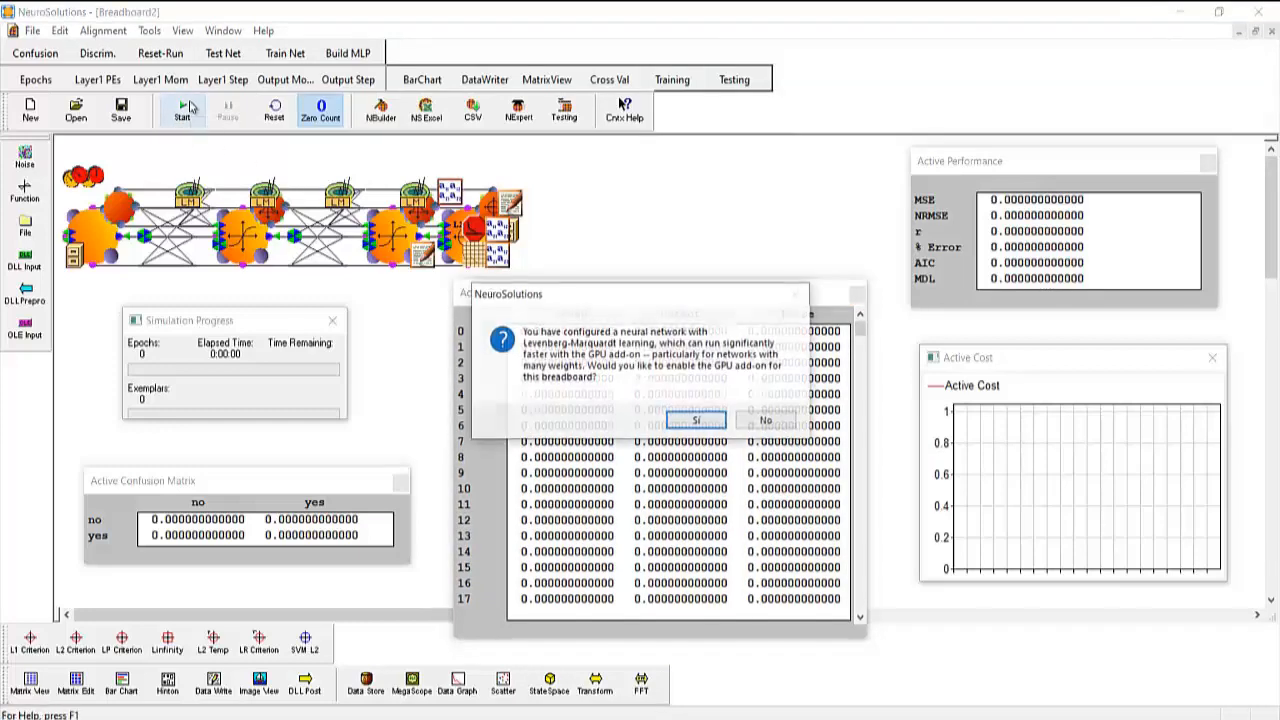
click(695, 421)
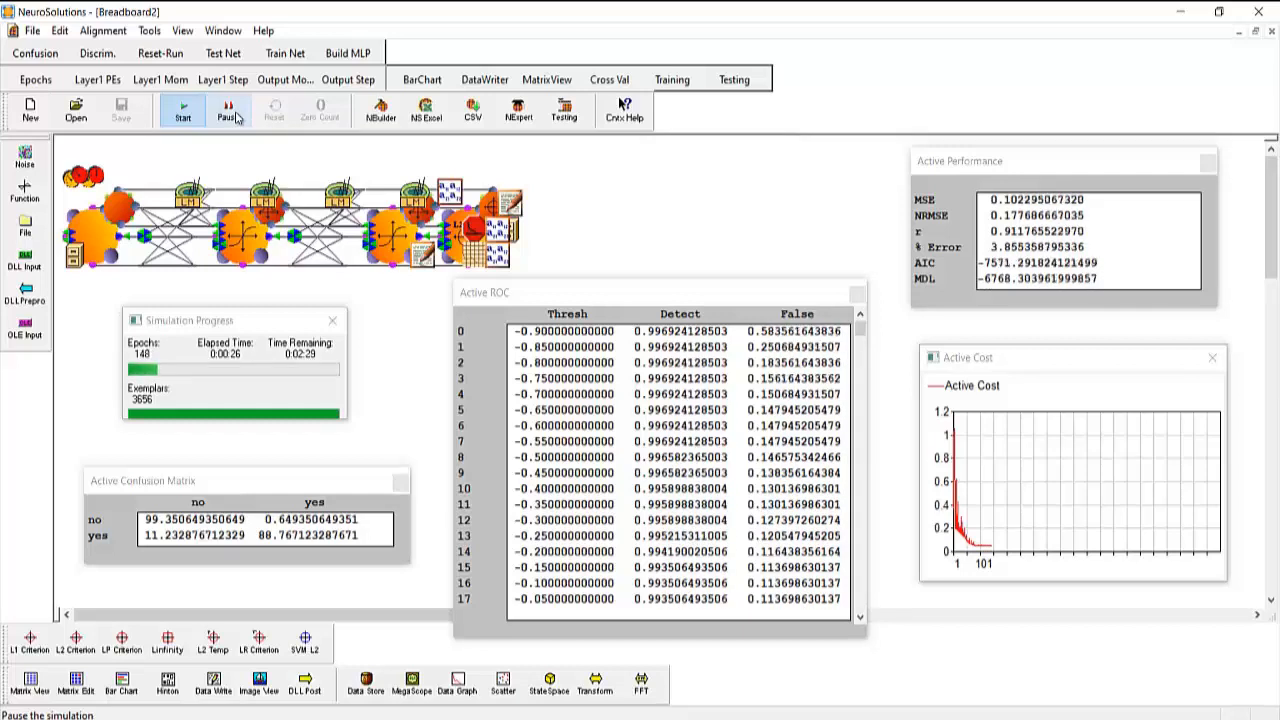
click(235, 117)
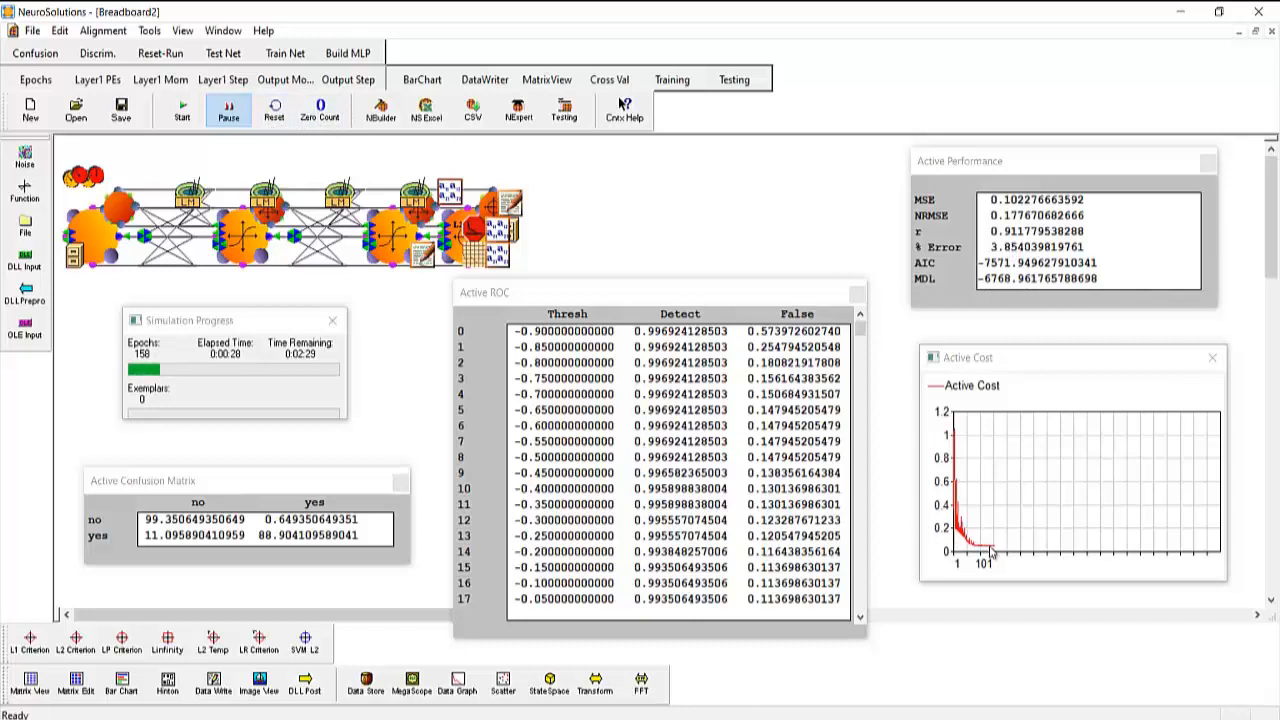
click(186, 110)
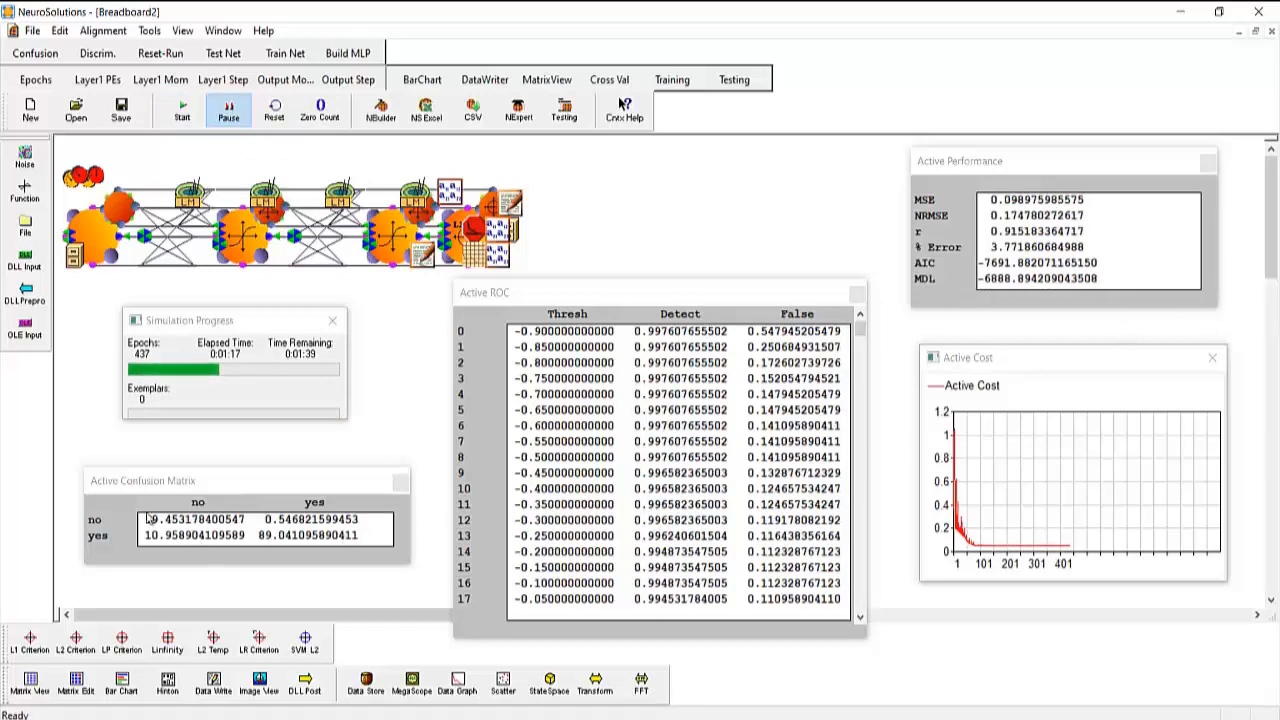
Step: Examine the training confusion matrix and tidy its window directly below the Simulation Progress window
click(222, 484)
drag(212, 490, 220, 475)
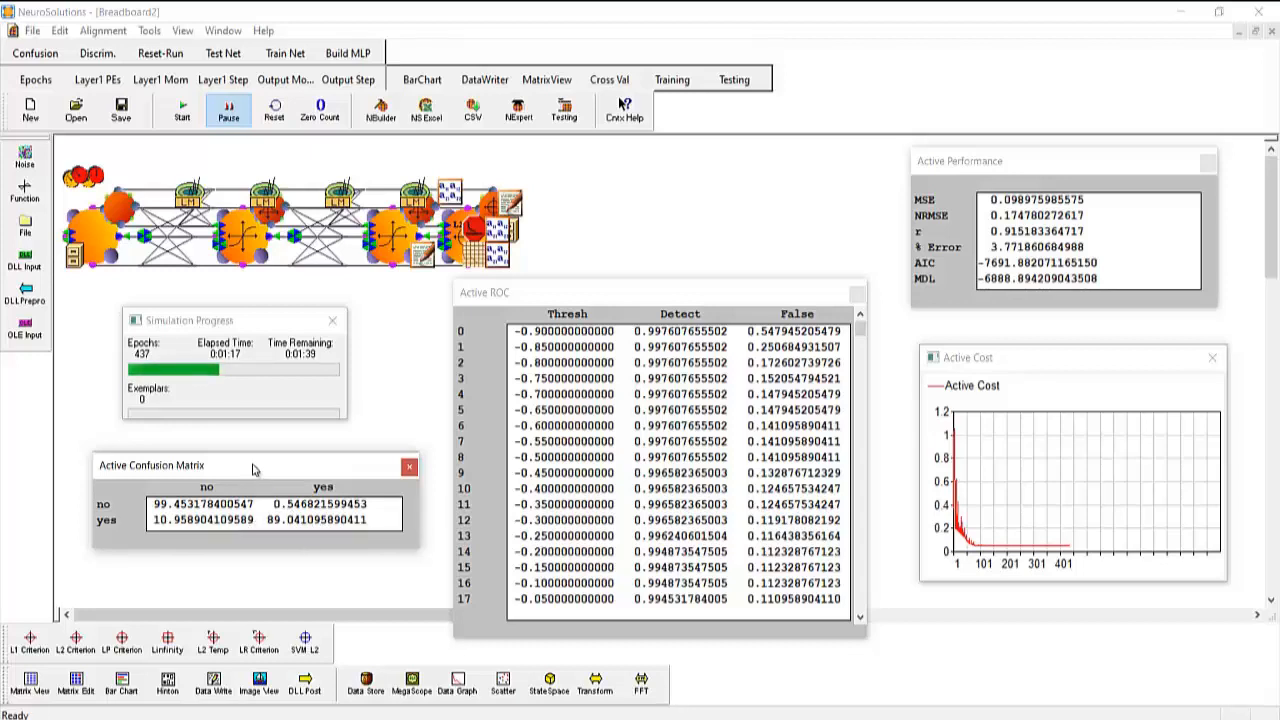
drag(254, 468, 255, 459)
drag(261, 323, 291, 330)
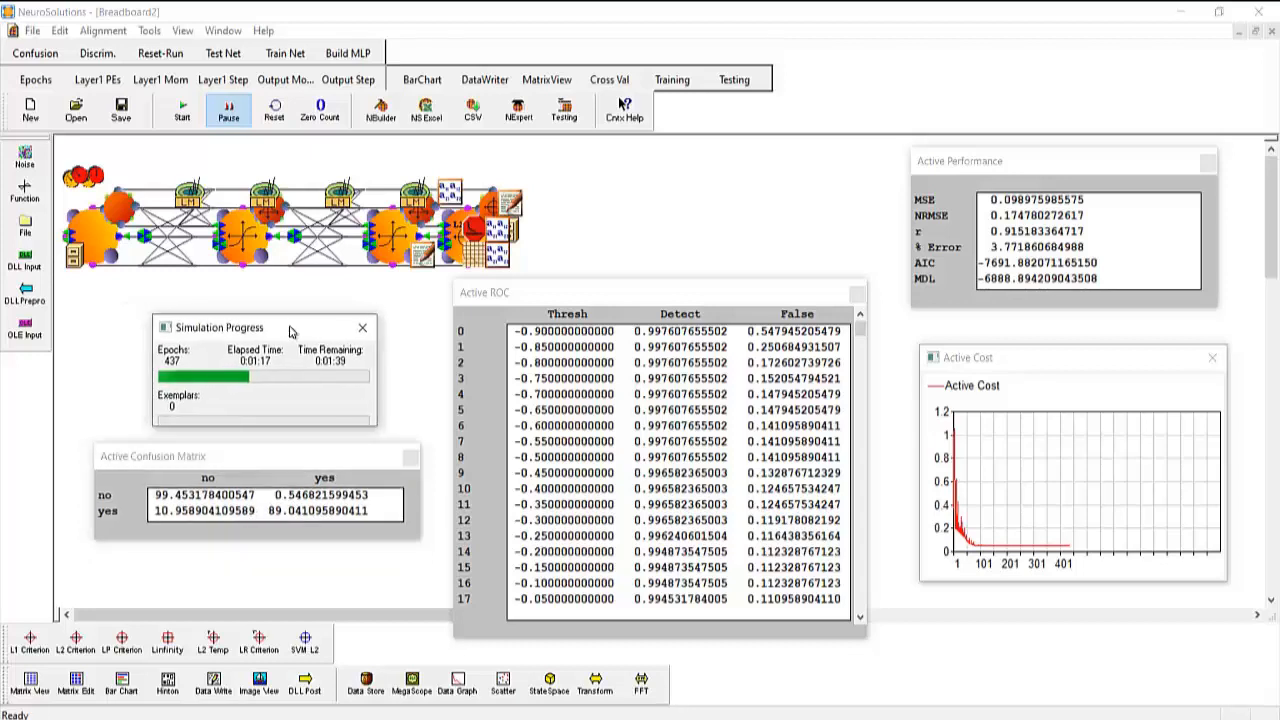
click(314, 466)
drag(311, 458, 314, 457)
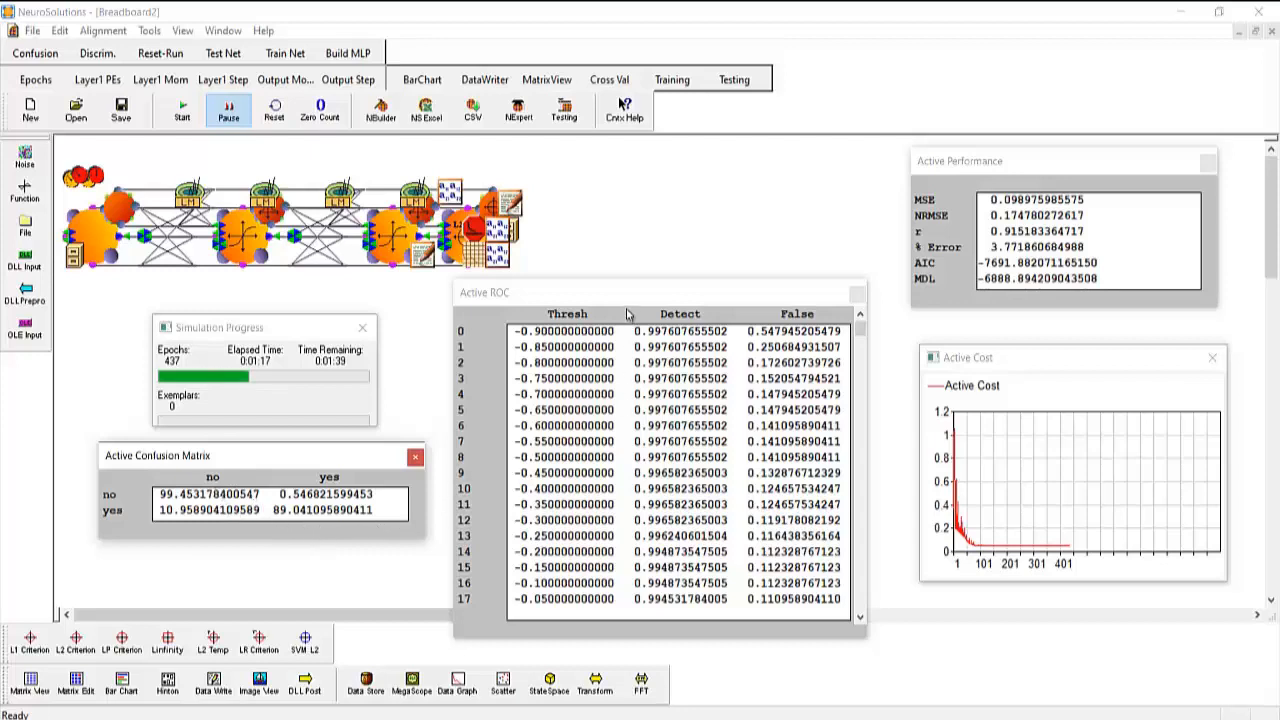
Step: Examine the detection and false alarm rates in the Active ROC table up to the 0.9 threshold
drag(634, 293, 638, 284)
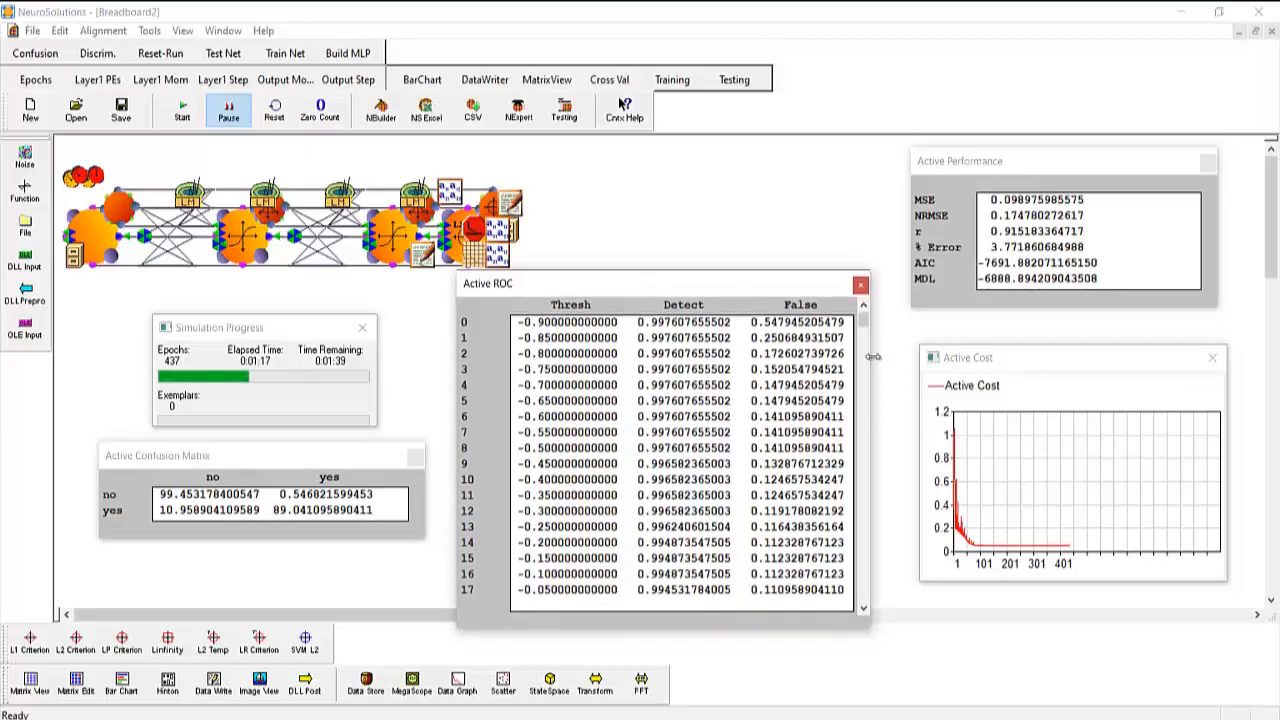
drag(866, 316, 865, 600)
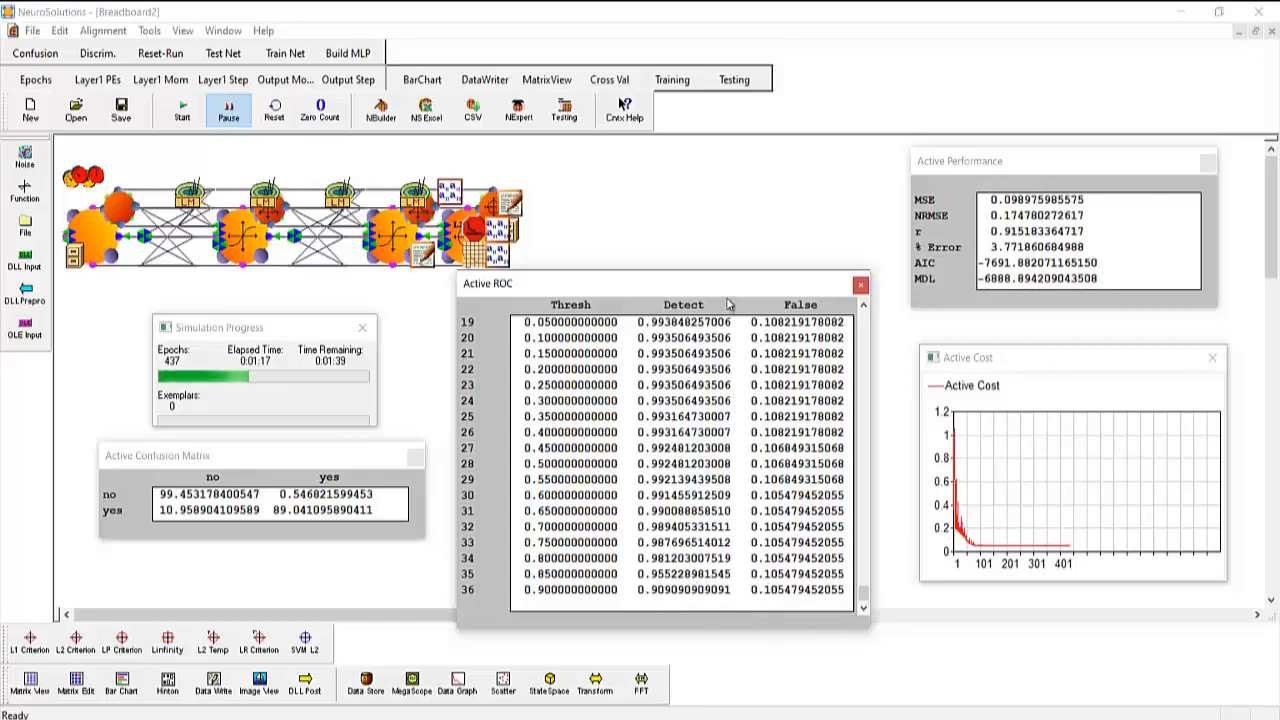
drag(732, 284, 743, 265)
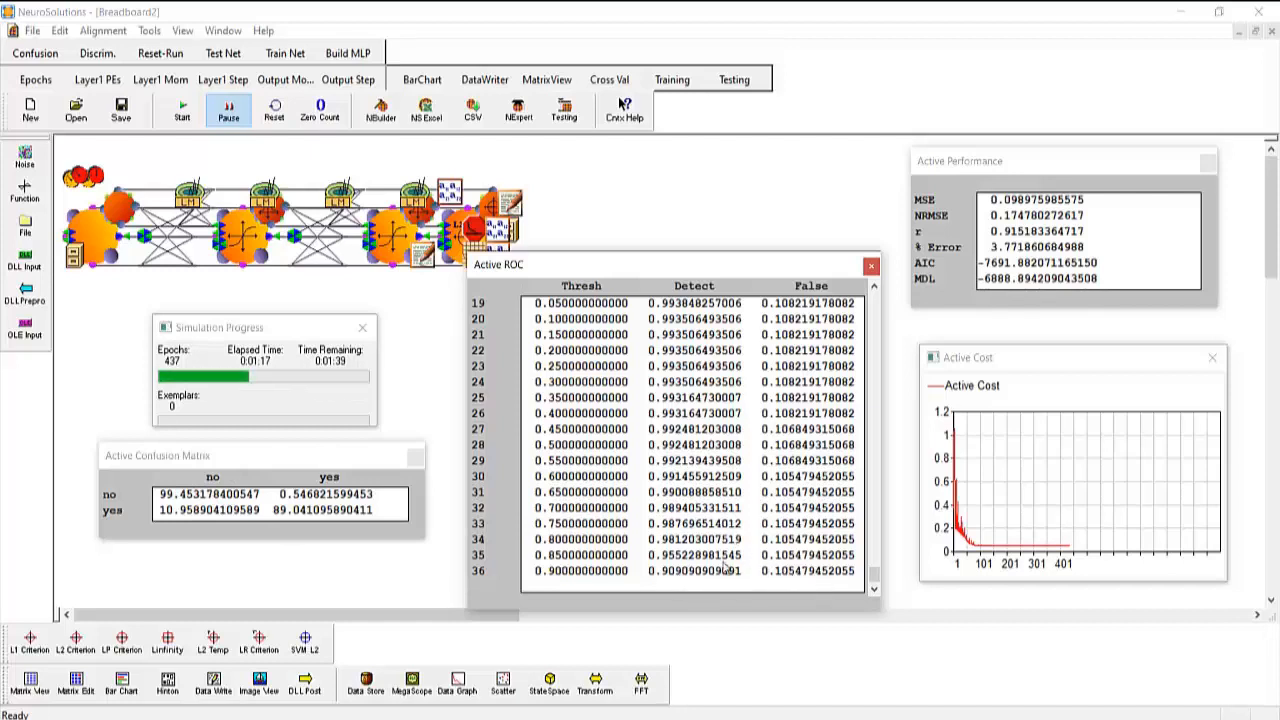
Step: Test the network on the Testing dataset with the TestingWizard, displaying the output in a window with the desired data included
click(569, 115)
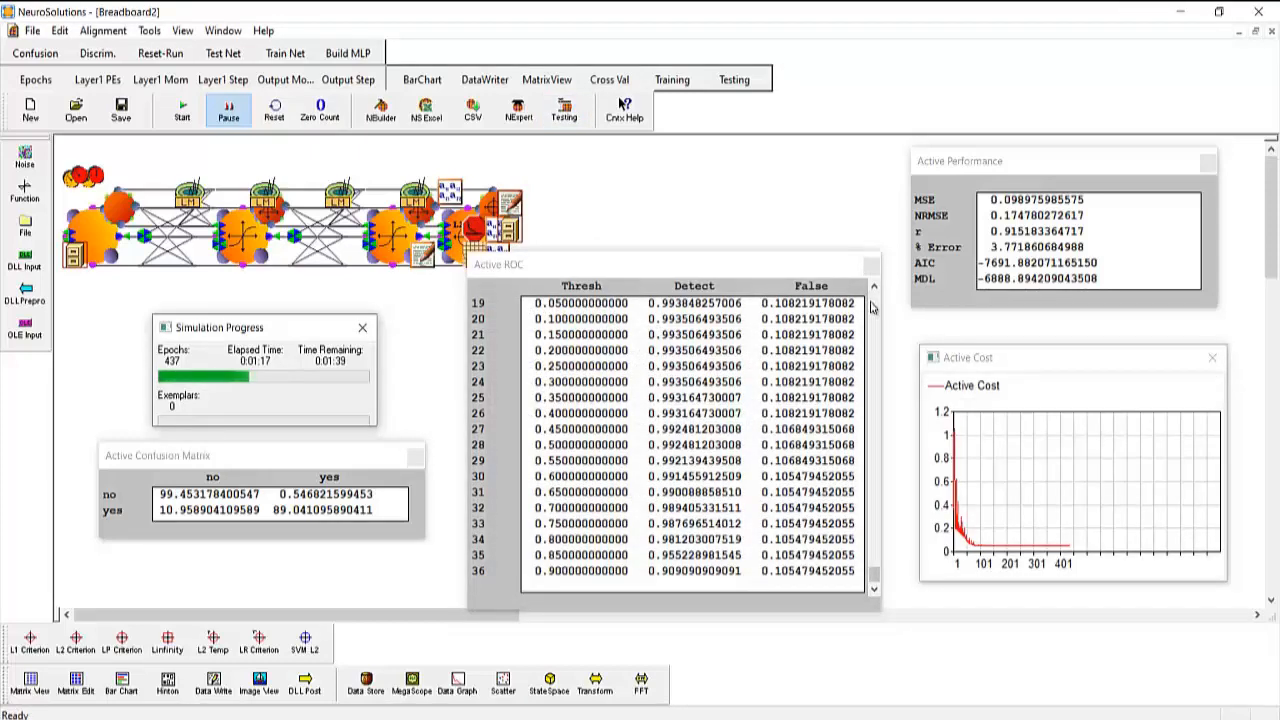
click(567, 115)
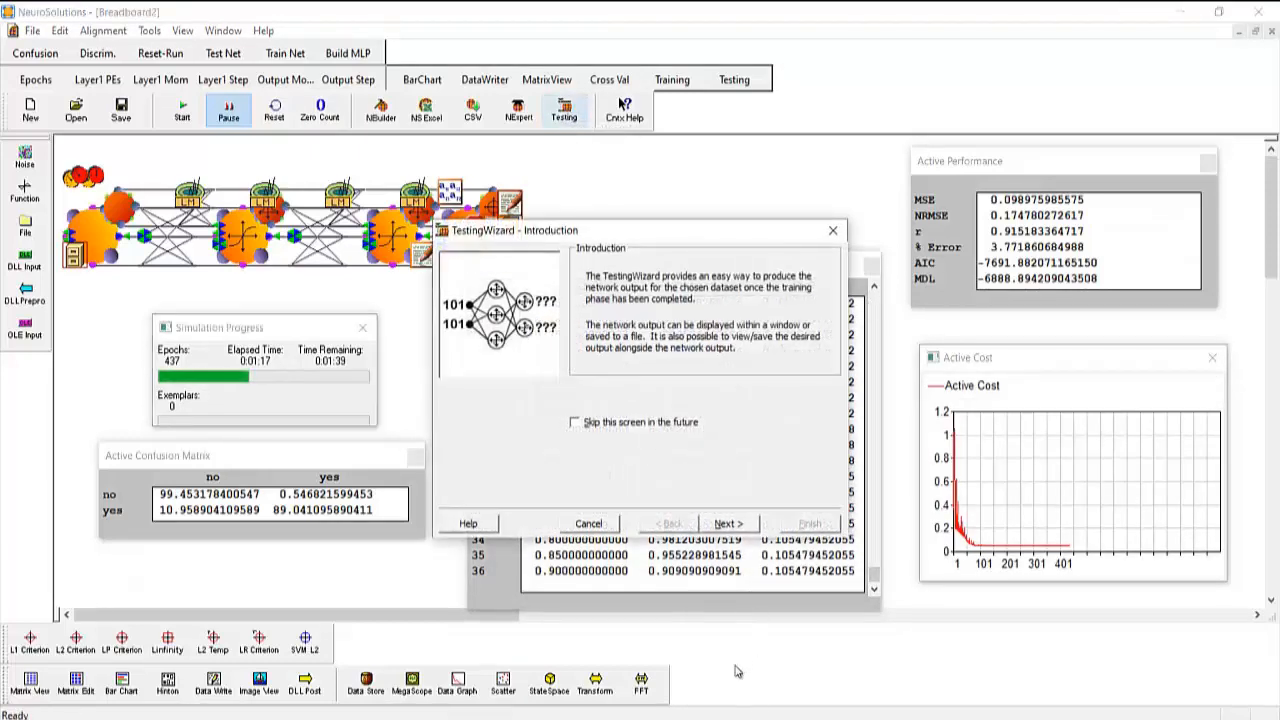
click(733, 526)
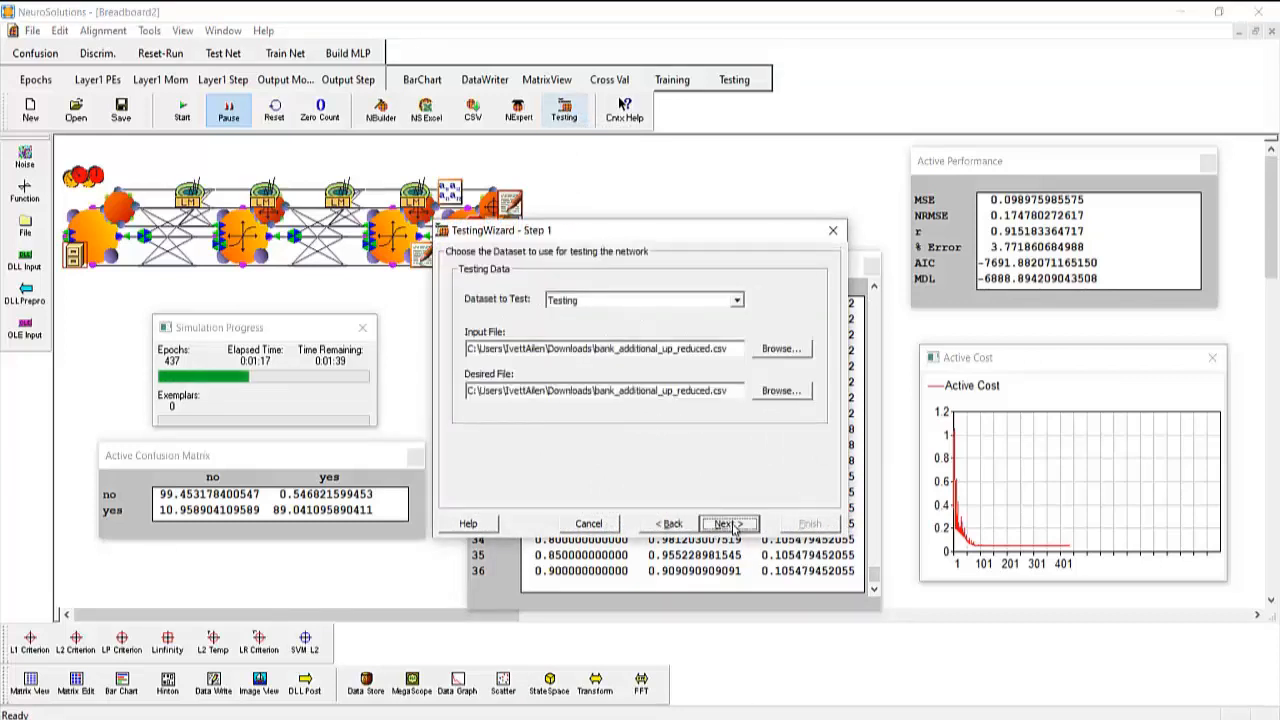
click(729, 523)
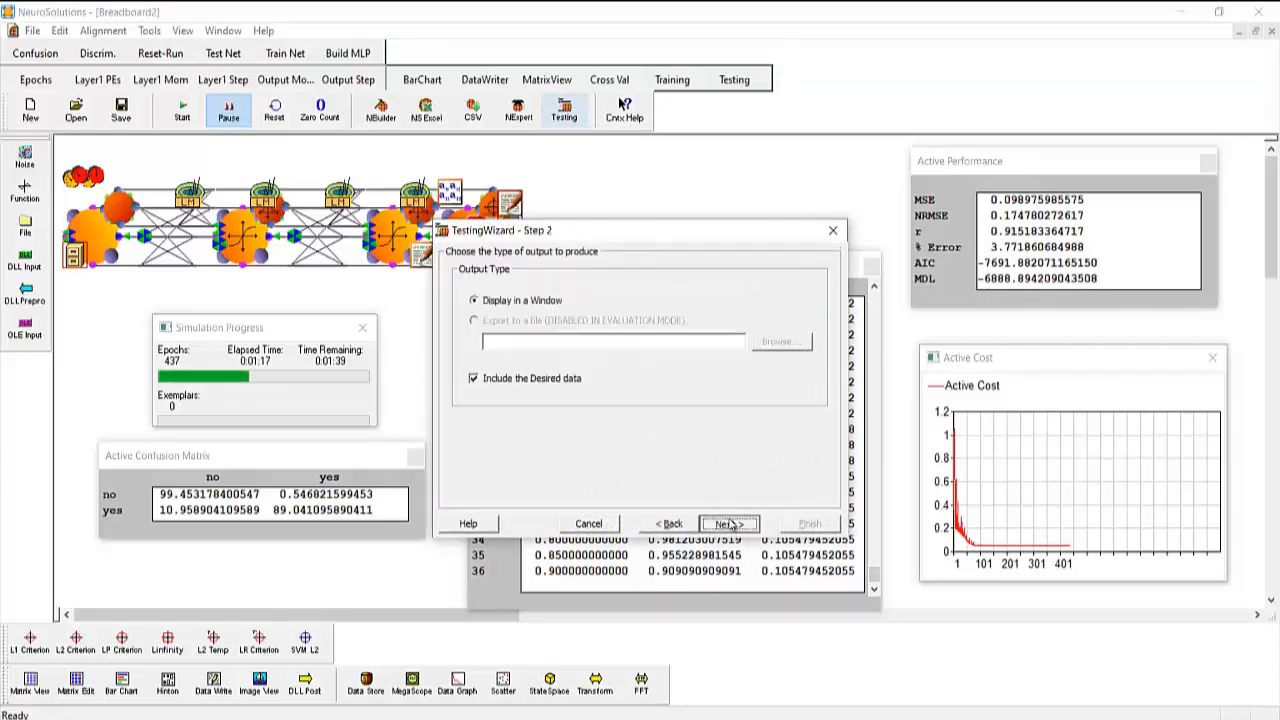
click(729, 523)
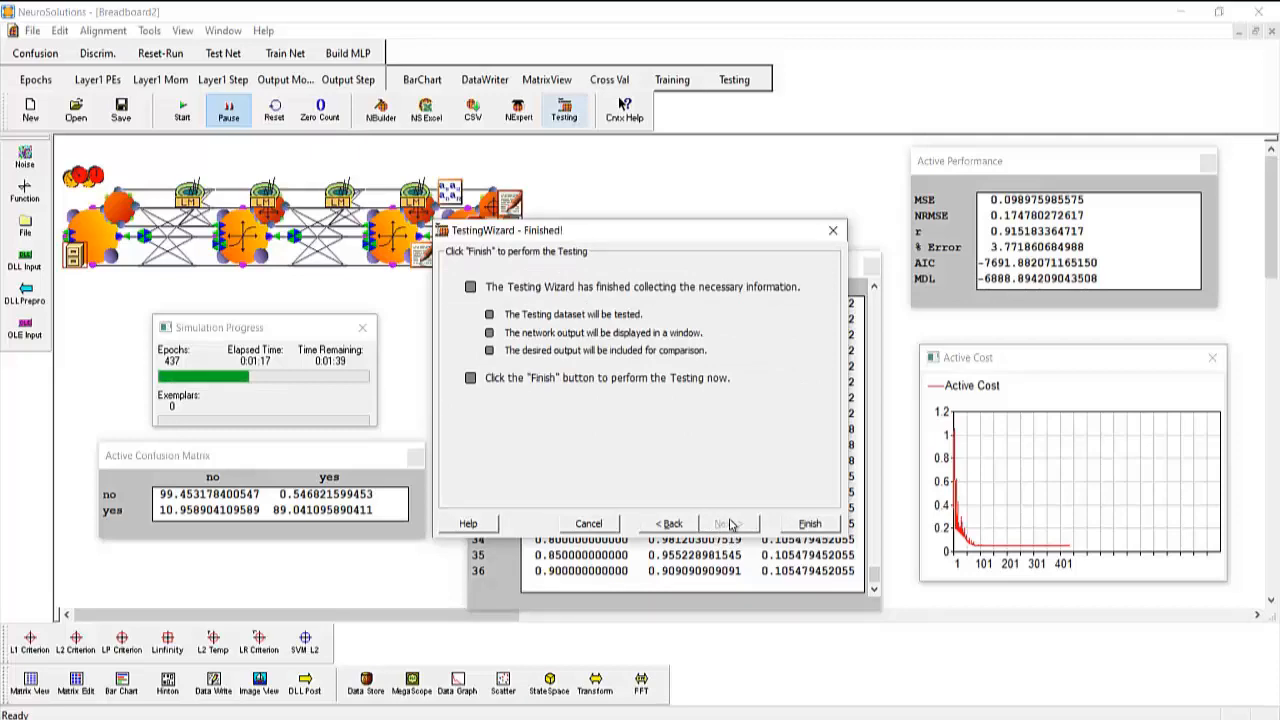
click(809, 524)
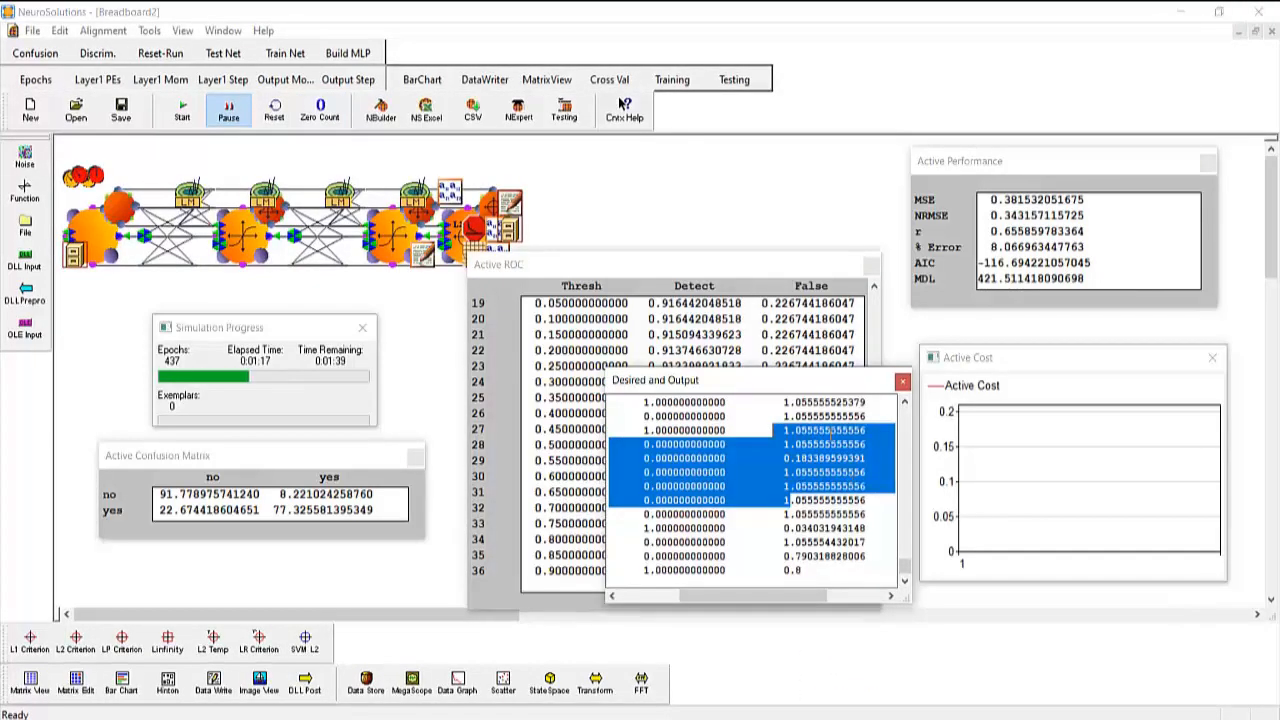
Step: Clear the text selection in the Desired and Output window and move the window up over the top of the Active ROC table
click(855, 518)
drag(819, 380, 746, 203)
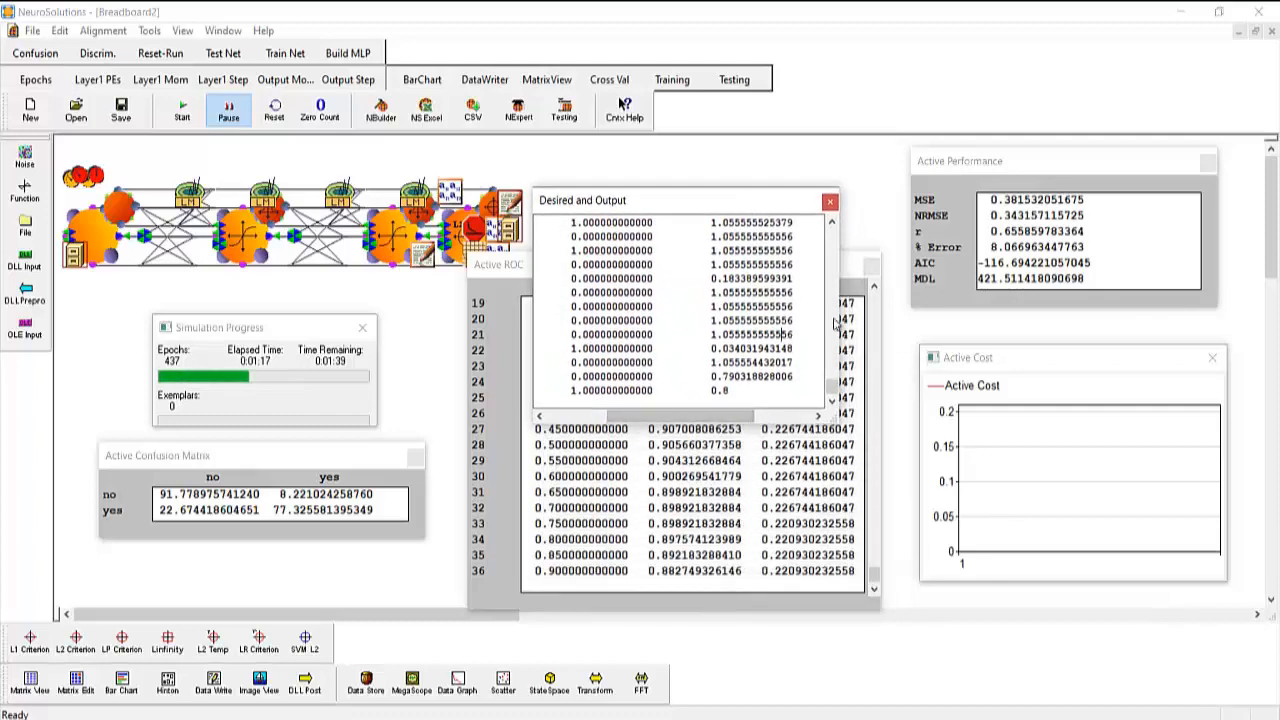
Step: Widen the Desired and Output window to show all four columns, and examine the Out no and Out yes headings above the first rows
drag(839, 315, 1128, 328)
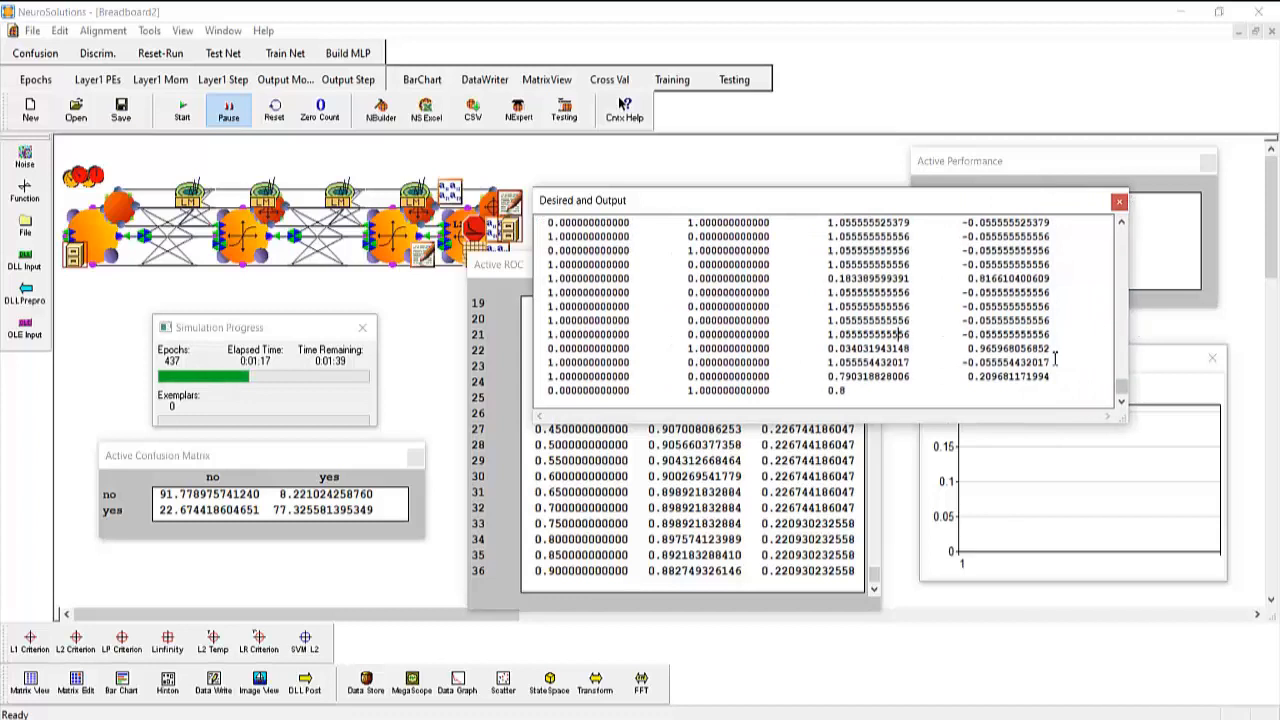
drag(1121, 385, 1117, 236)
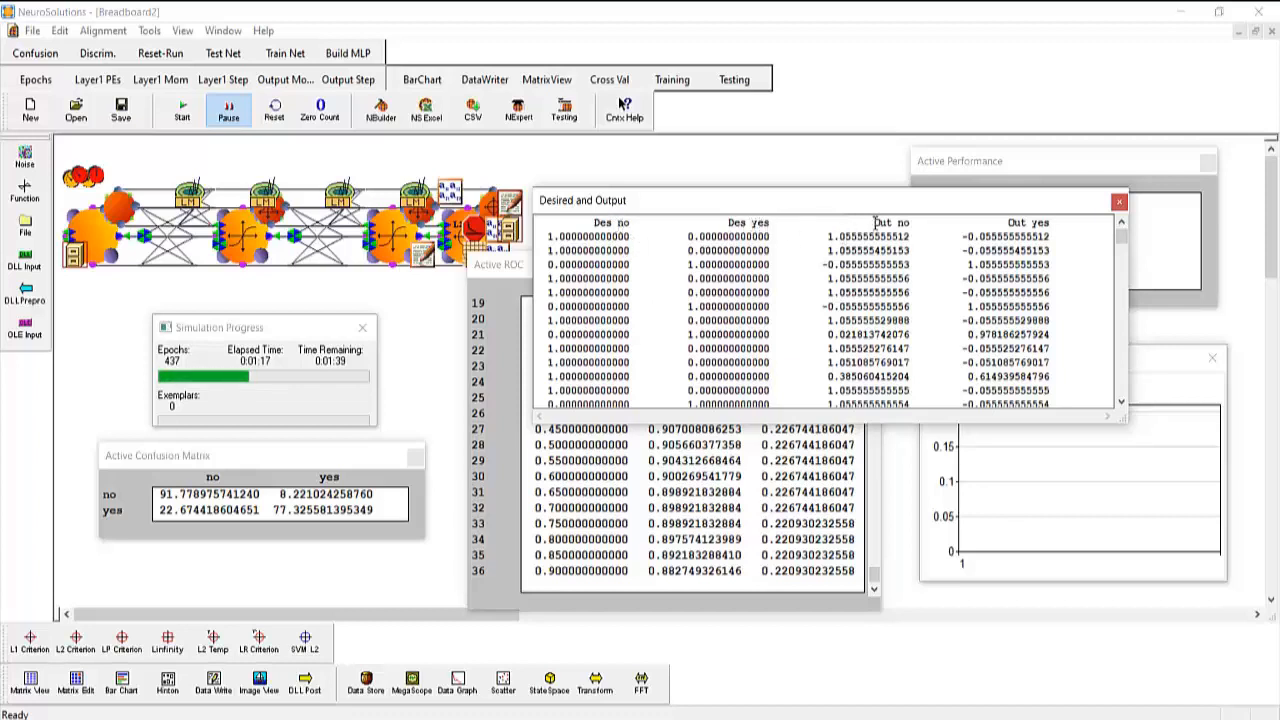
drag(876, 222, 913, 225)
drag(1005, 226, 1055, 222)
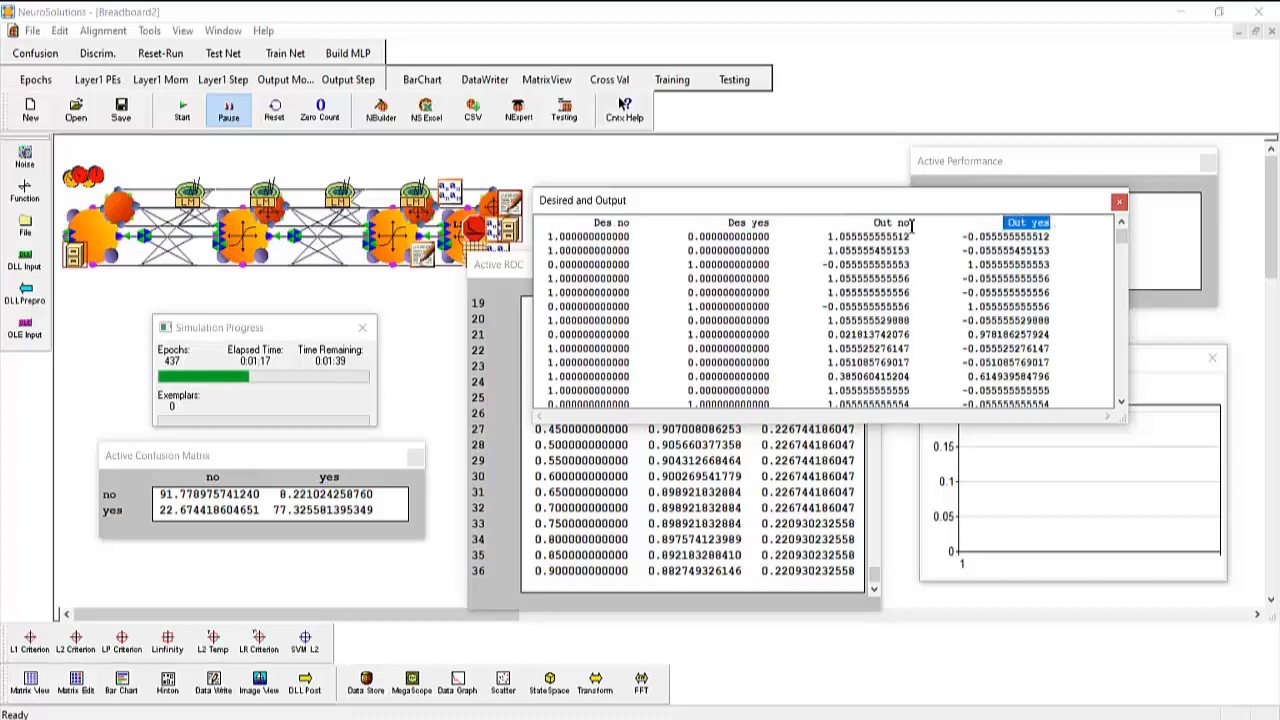
click(895, 264)
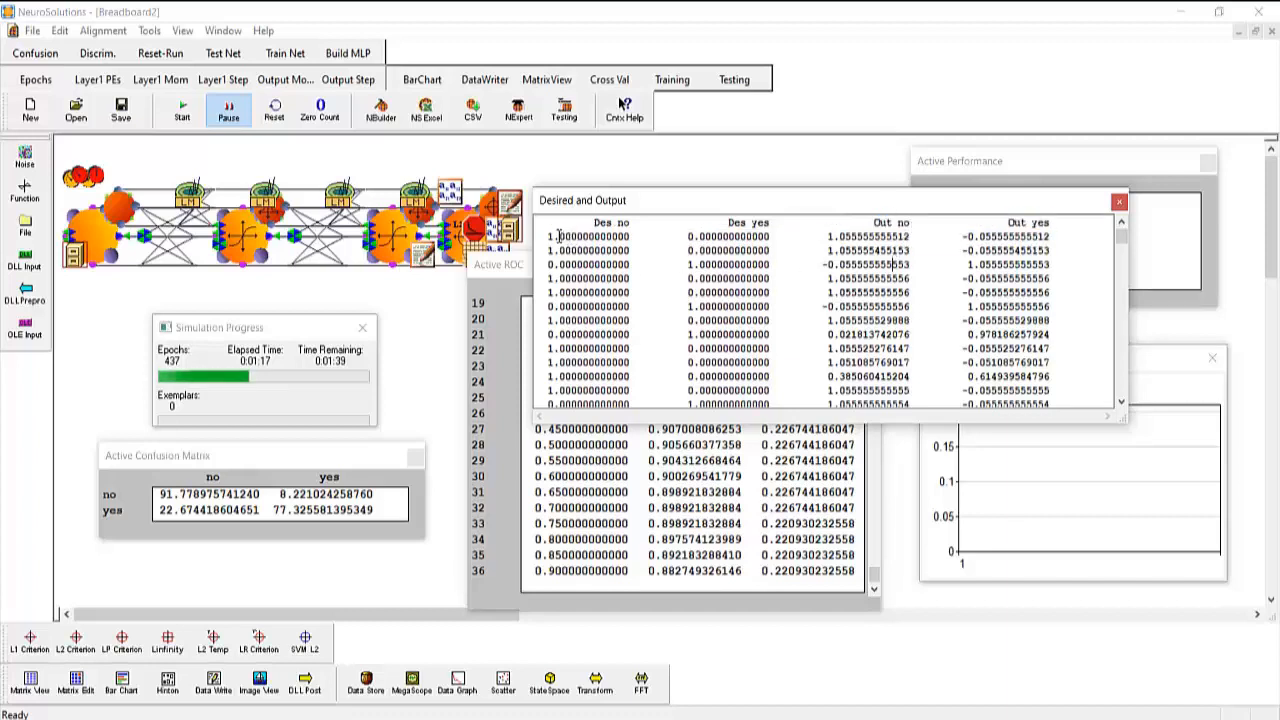
Step: Compare the desired and output values of the first three exemplars in the Desired and Output window
drag(548, 236, 632, 238)
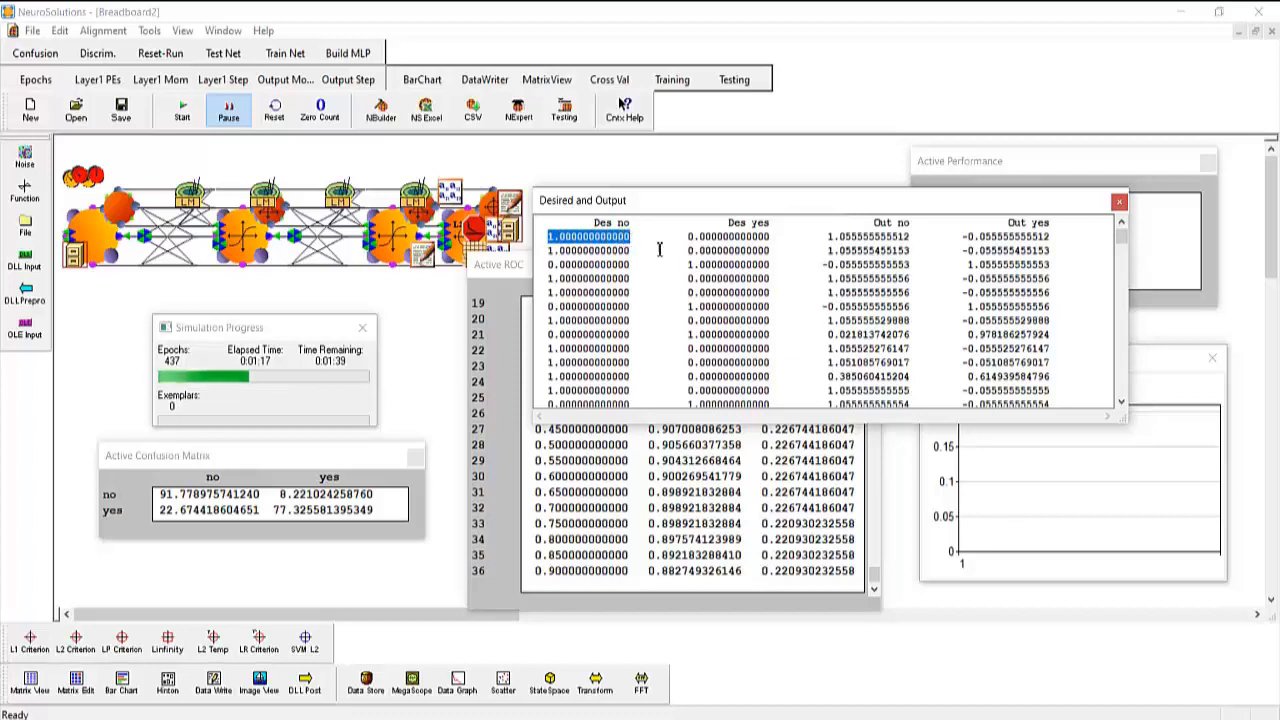
click(648, 266)
drag(548, 237, 632, 240)
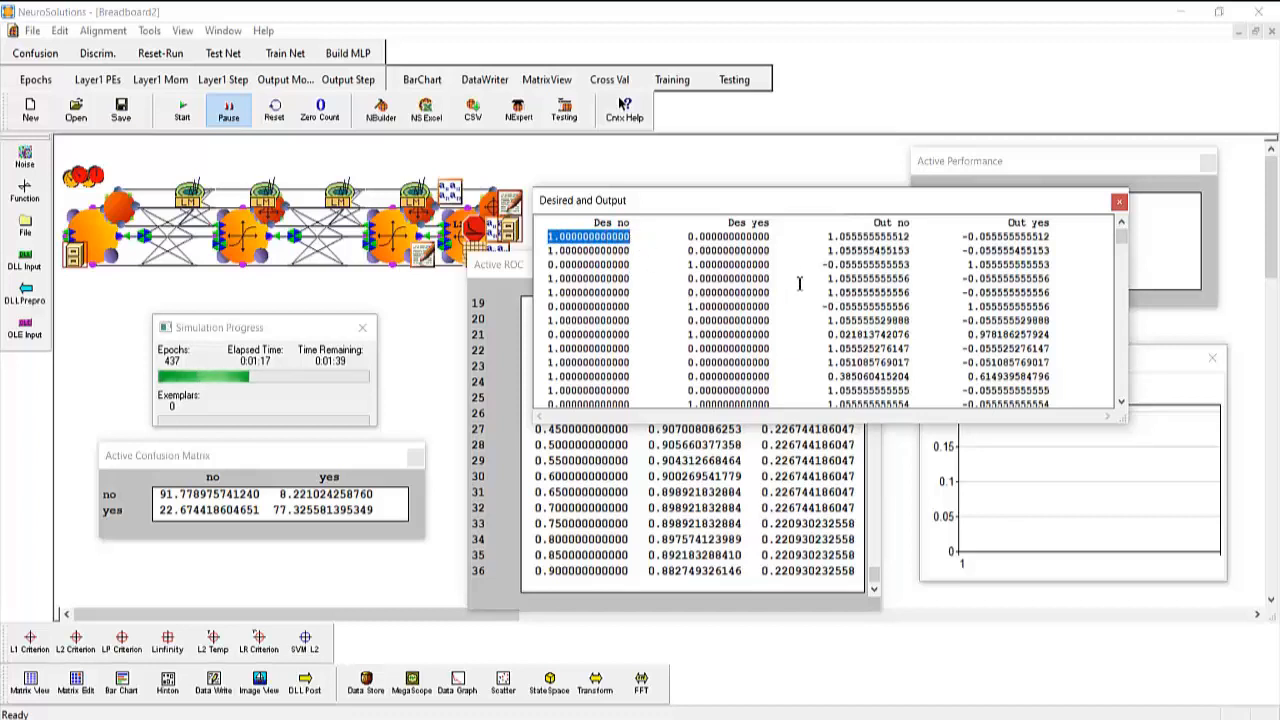
drag(830, 236, 914, 238)
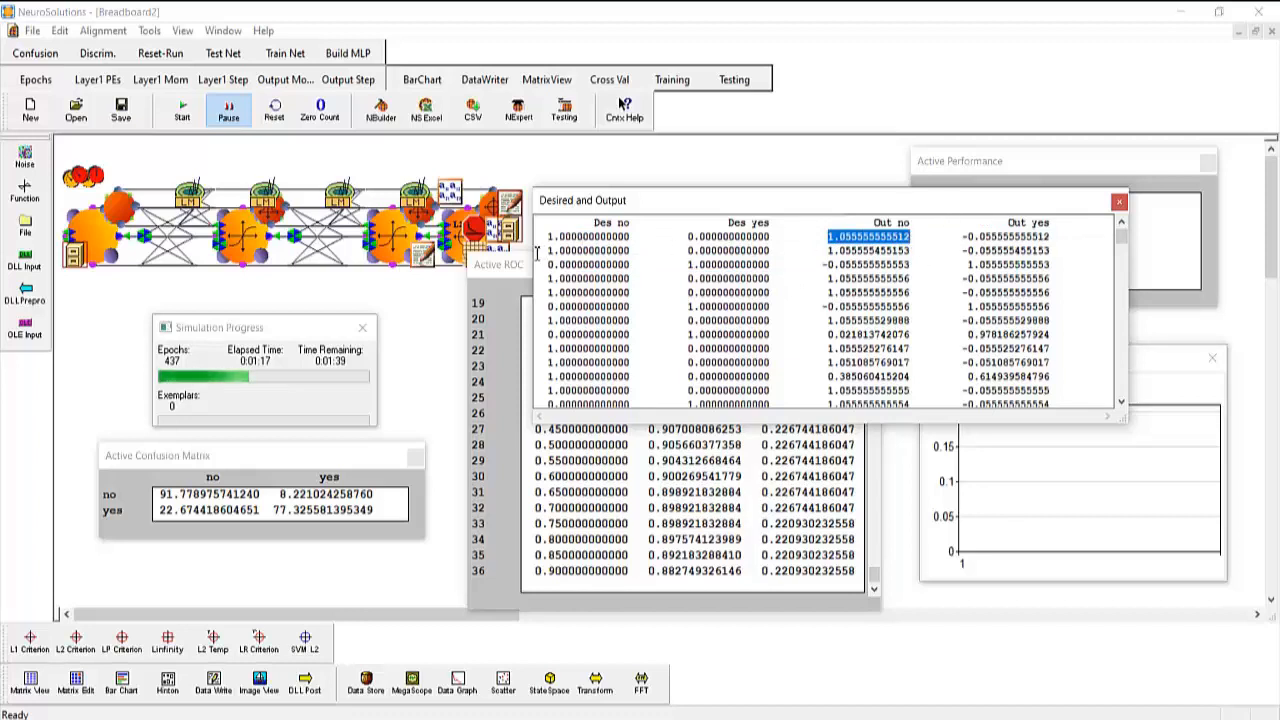
drag(547, 252, 630, 240)
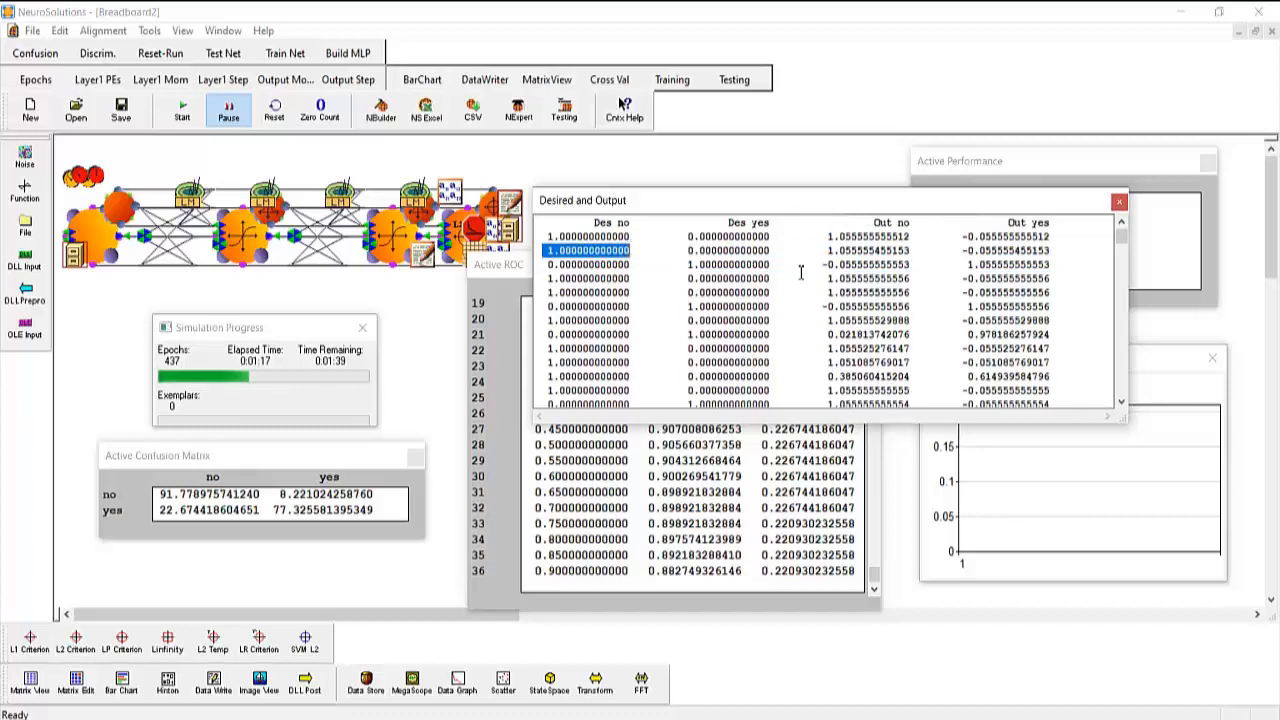
drag(828, 252, 872, 254)
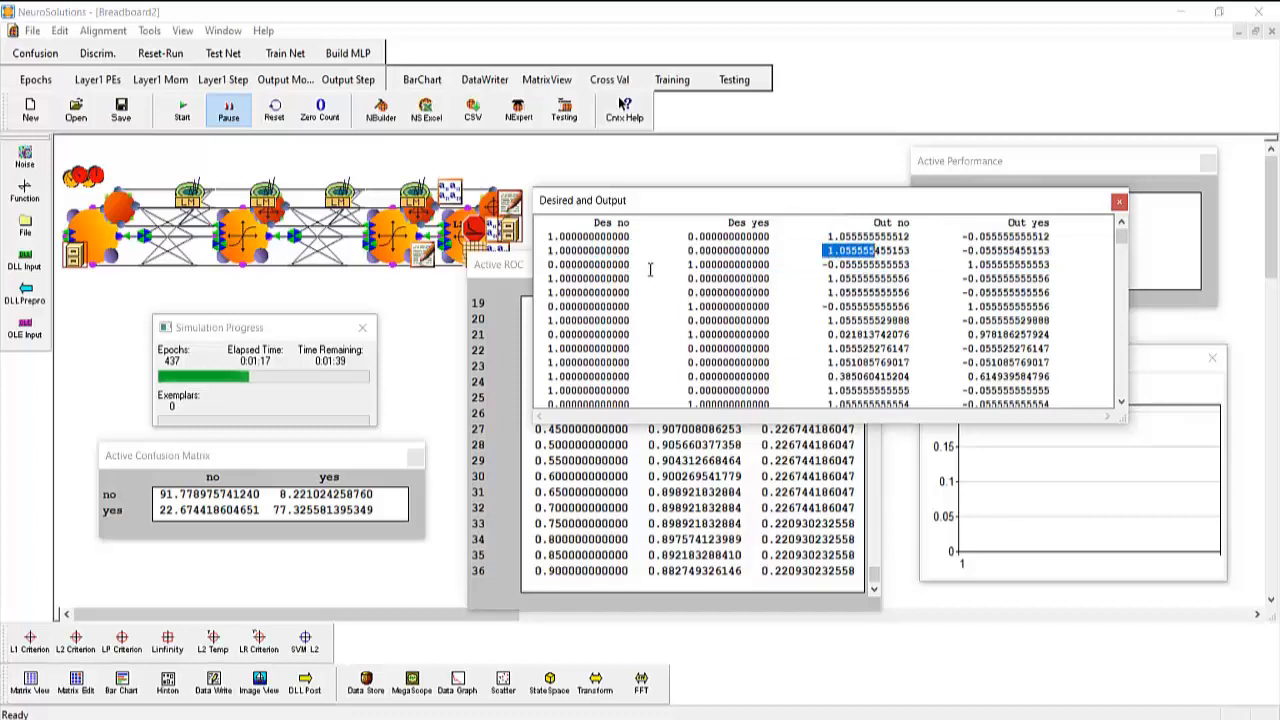
drag(686, 266, 824, 260)
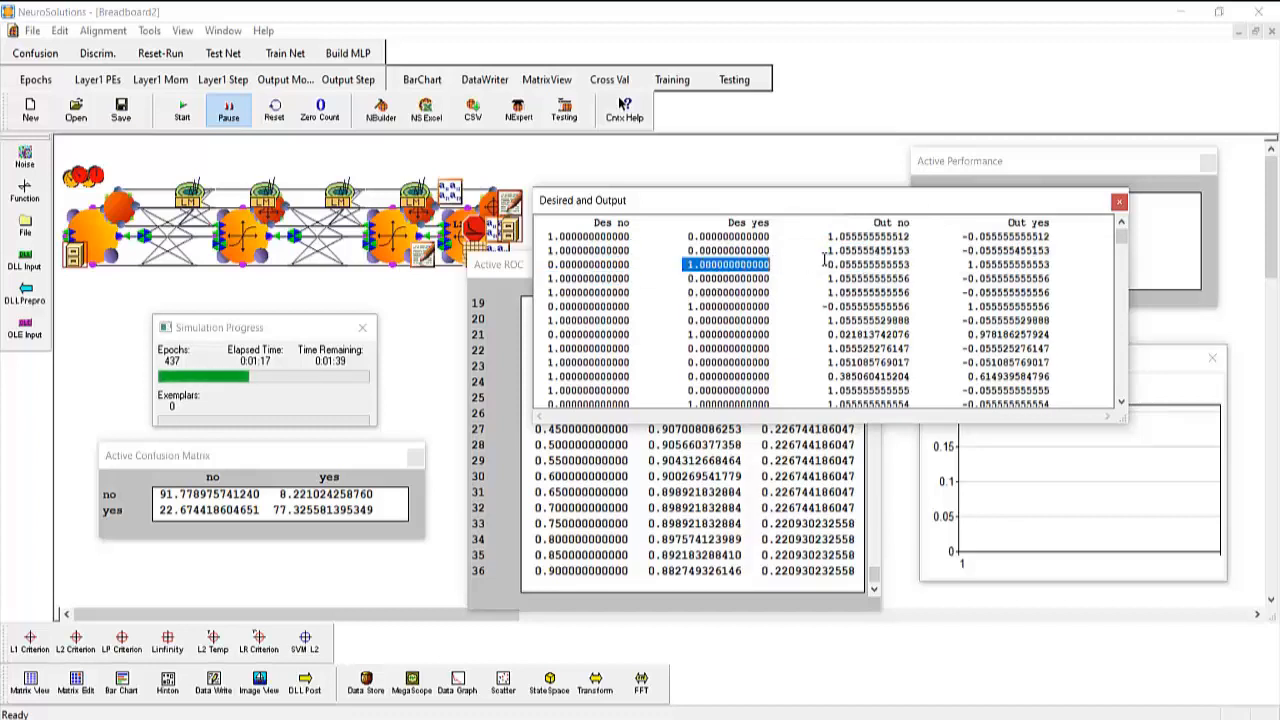
drag(971, 264, 1053, 268)
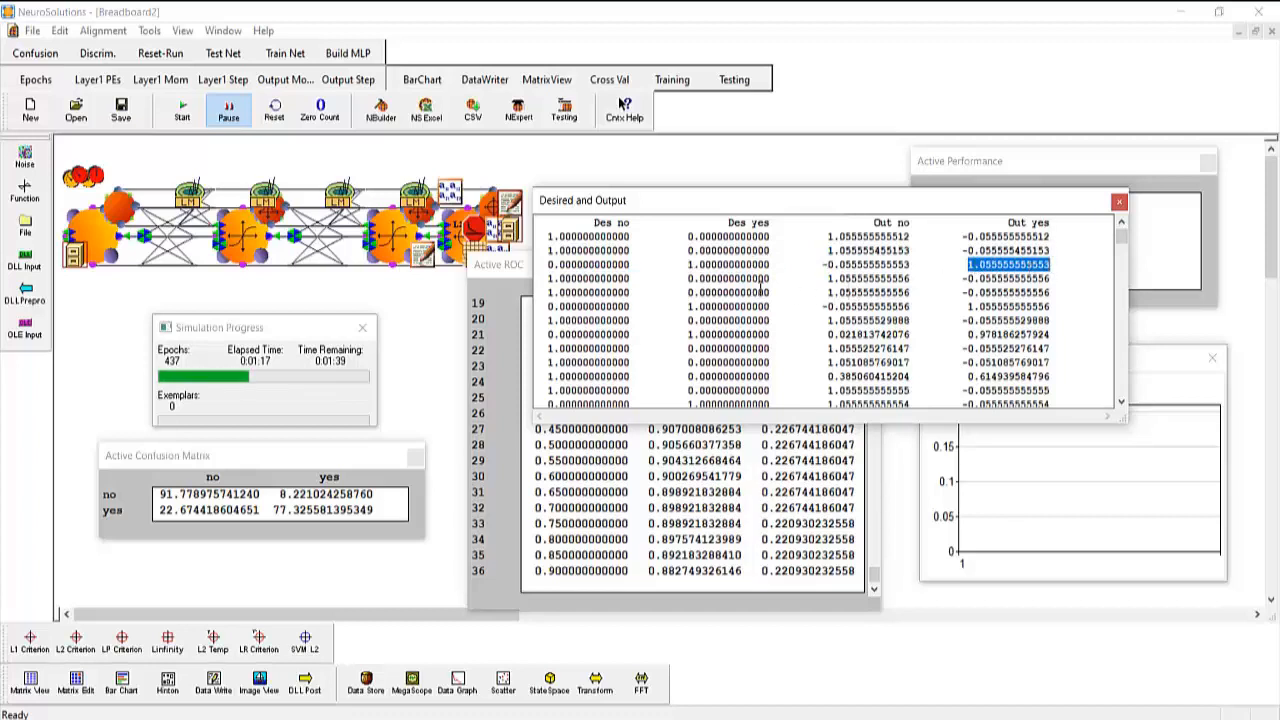
Step: Look further down the Desired and Output rows for a misclassified exemplar and highlight its whole row
scroll(770, 289, down, 8)
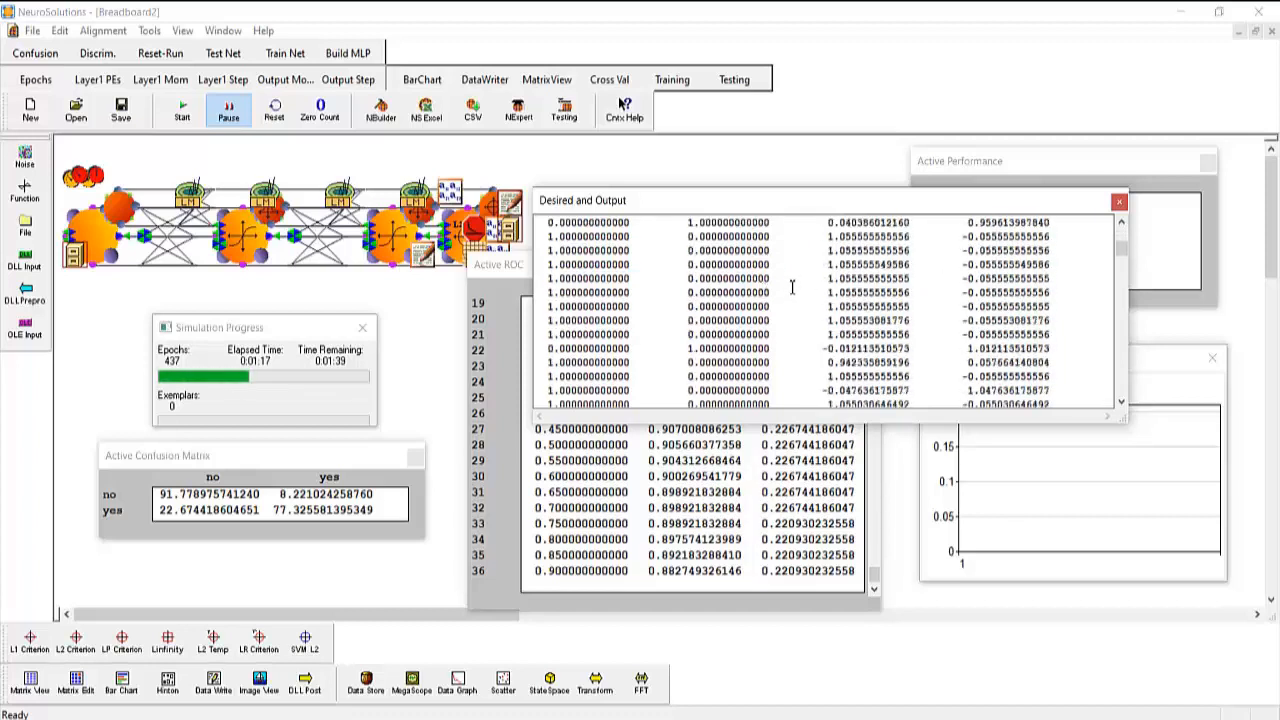
drag(549, 292, 755, 307)
click(700, 334)
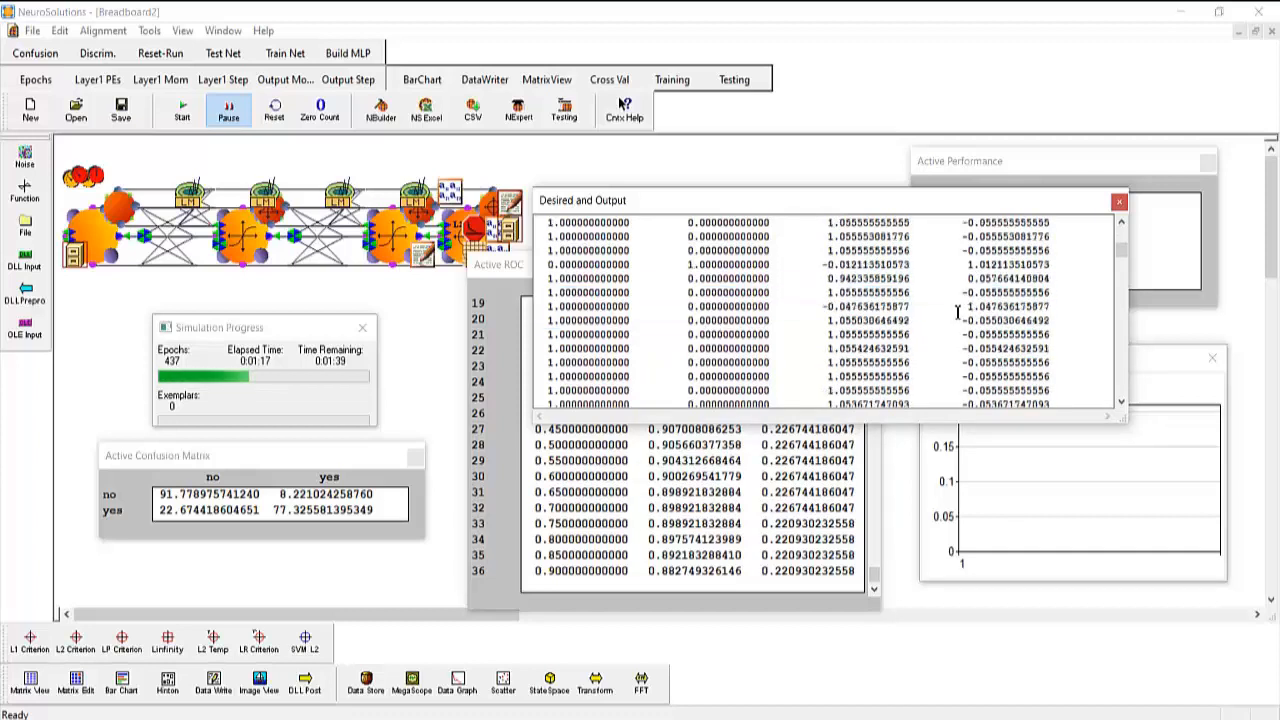
scroll(652, 335, down, 2)
drag(549, 306, 1047, 306)
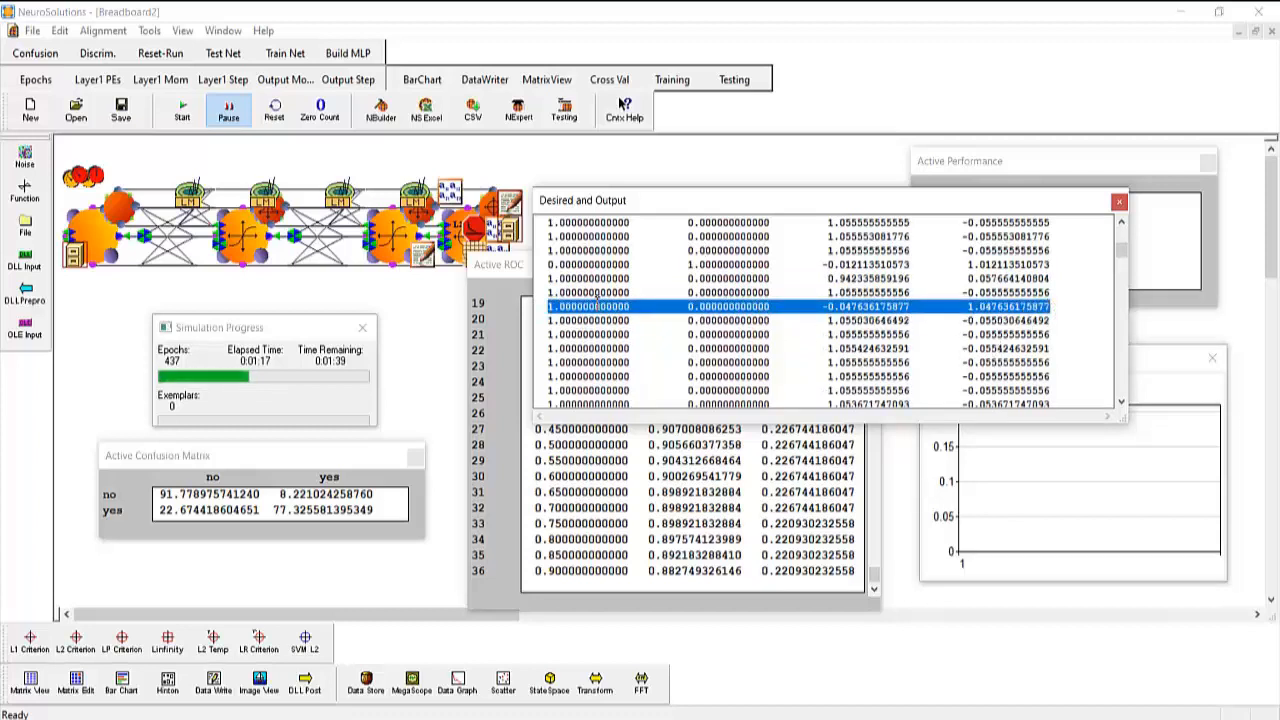
Step: Compare the misclassified exemplar's desired no and output yes values against the column headings, and look through the rows that follow
scroll(600, 300, up, 5)
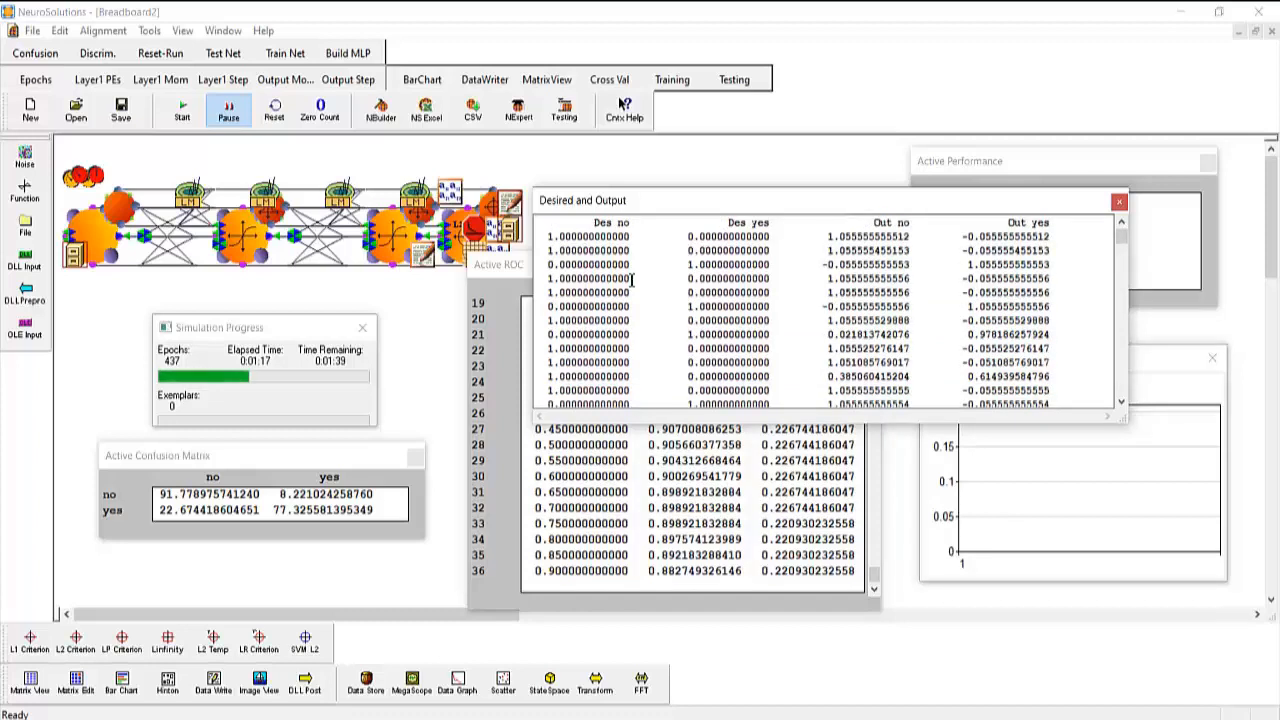
scroll(632, 279, down, 5)
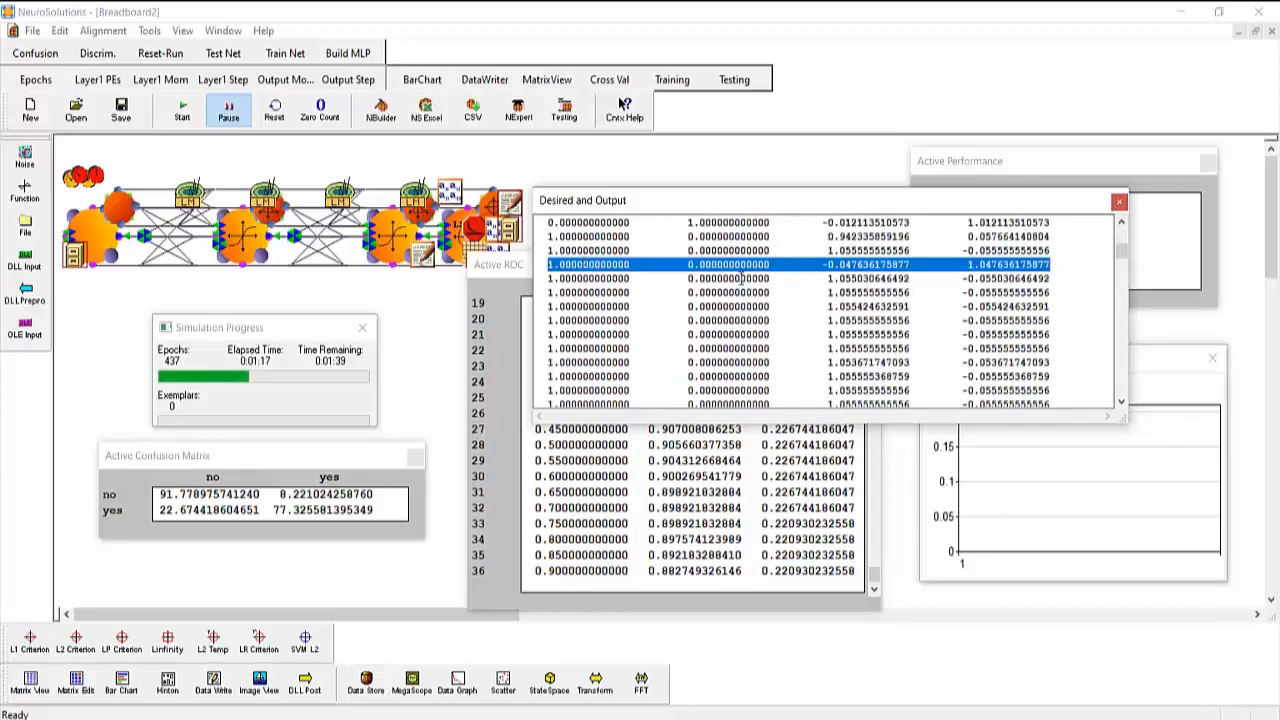
click(971, 264)
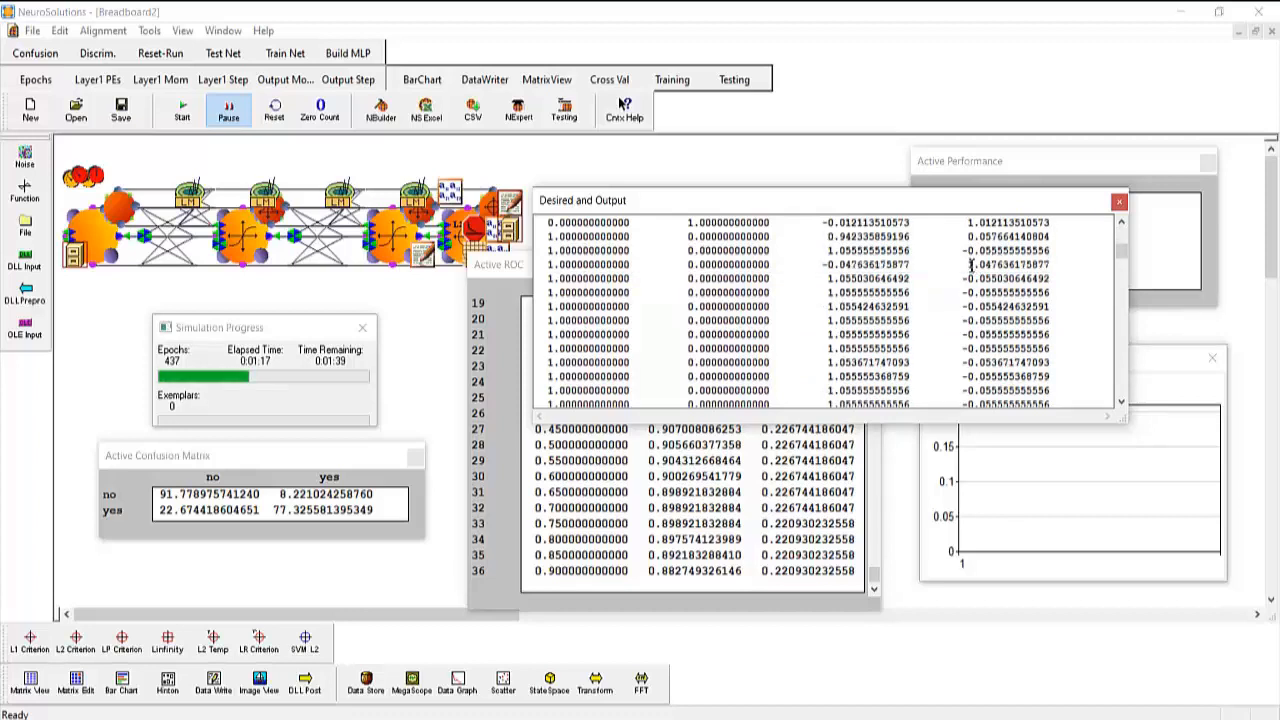
drag(971, 264, 1049, 265)
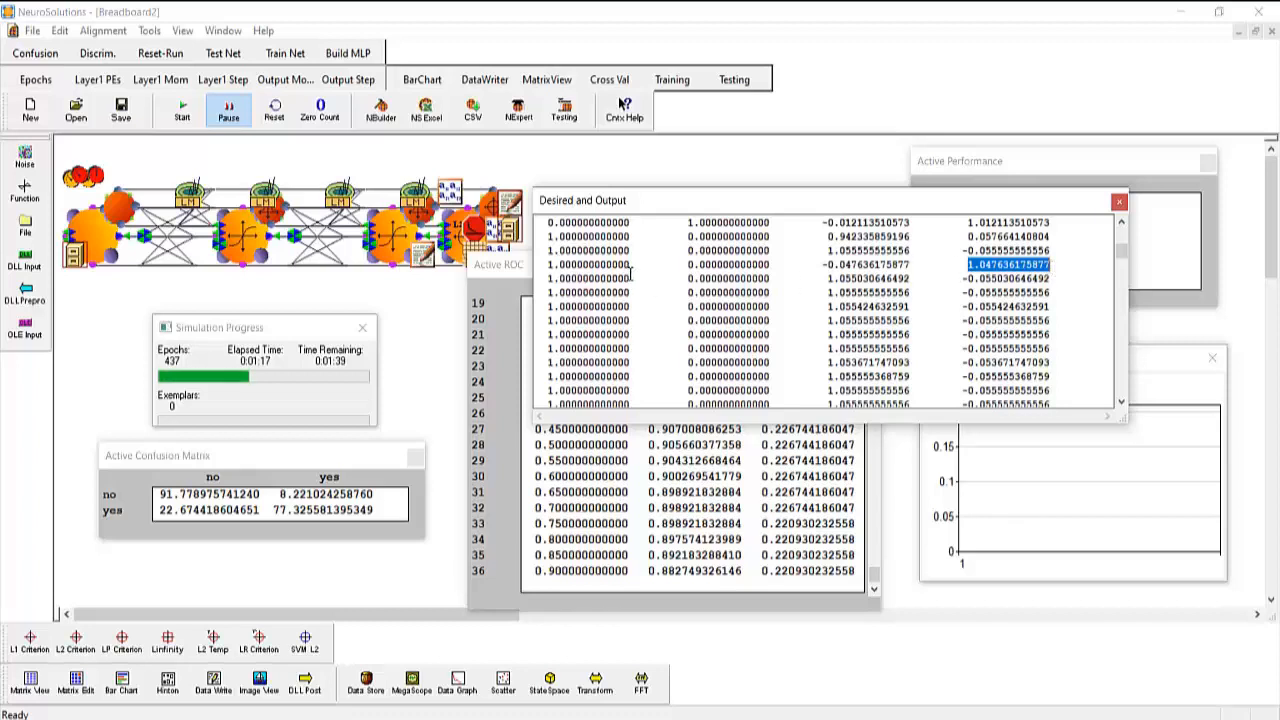
click(545, 266)
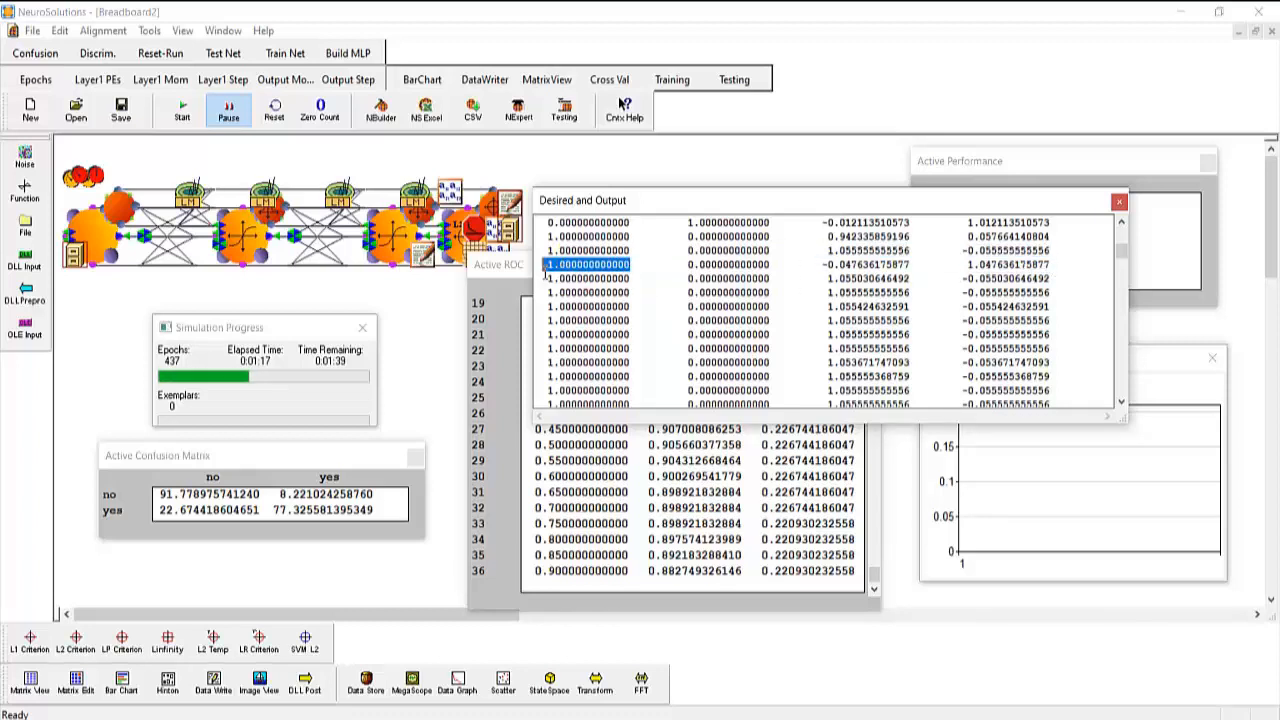
click(608, 290)
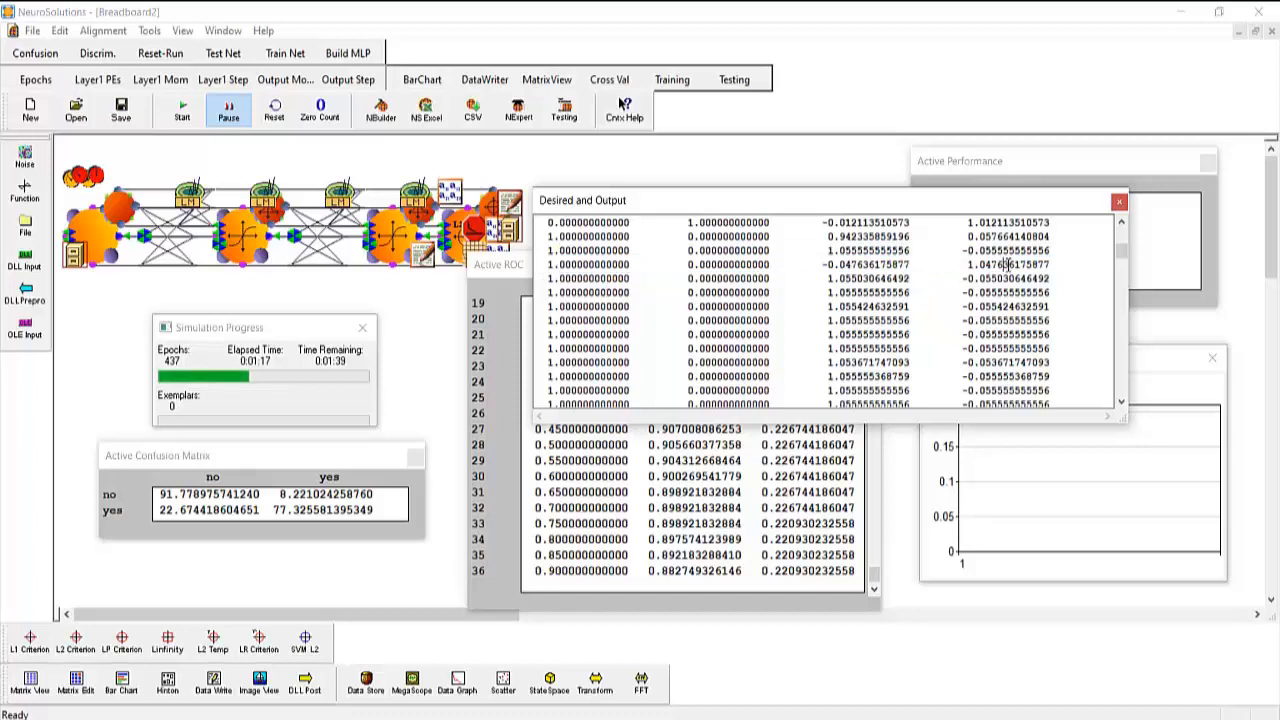
scroll(860, 330, down, 4)
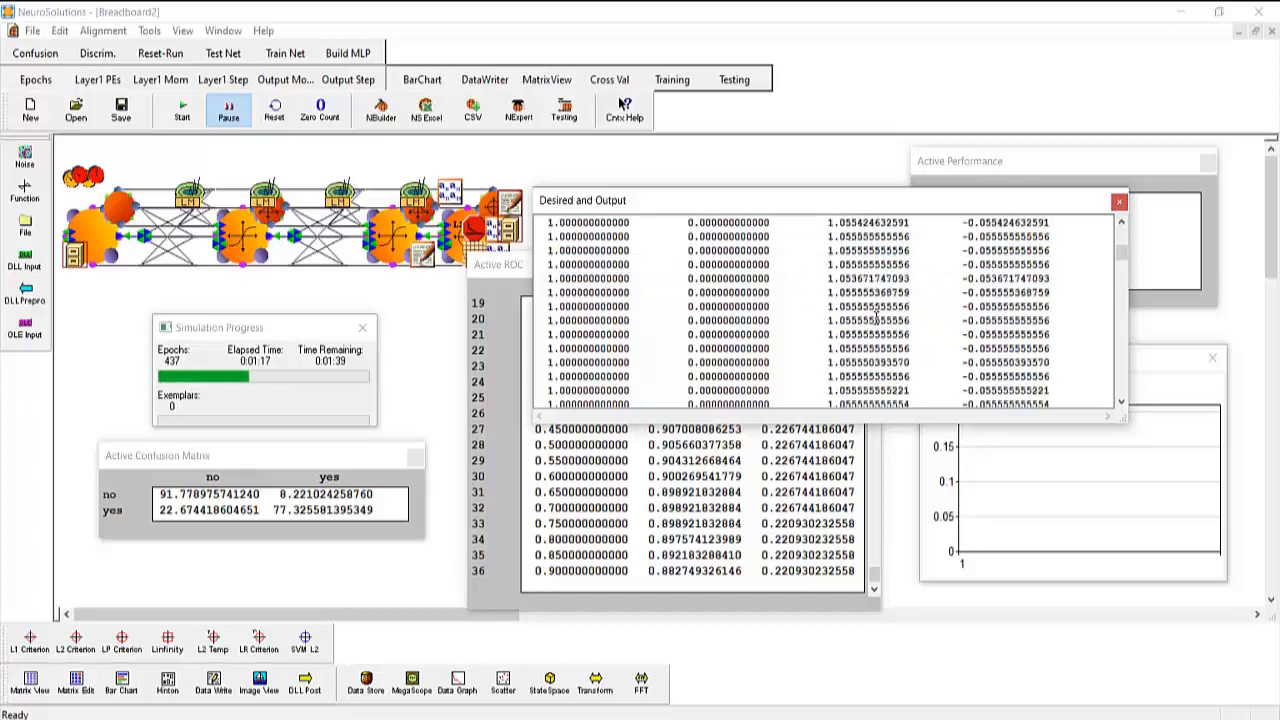
scroll(923, 294, down, 3)
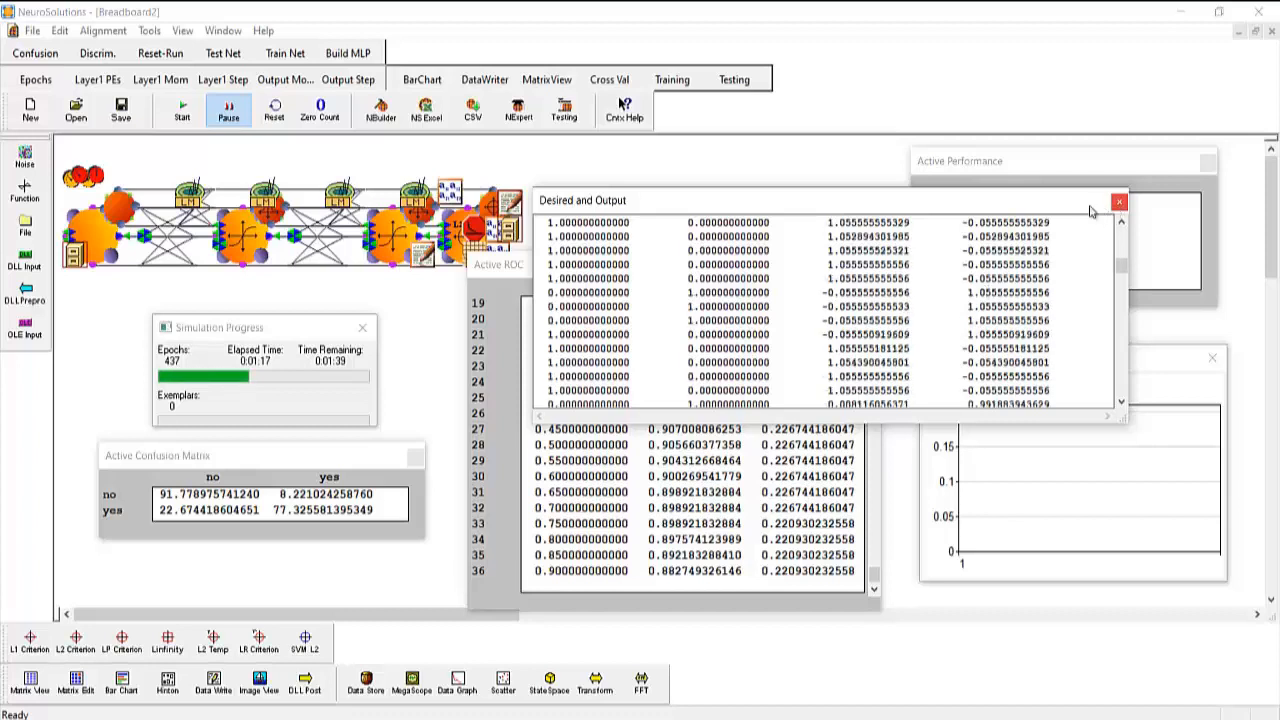
Step: Bring the Active Confusion Matrix forward, open the Windows Calculator and place it over the middle of the Desired and Output window
click(176, 459)
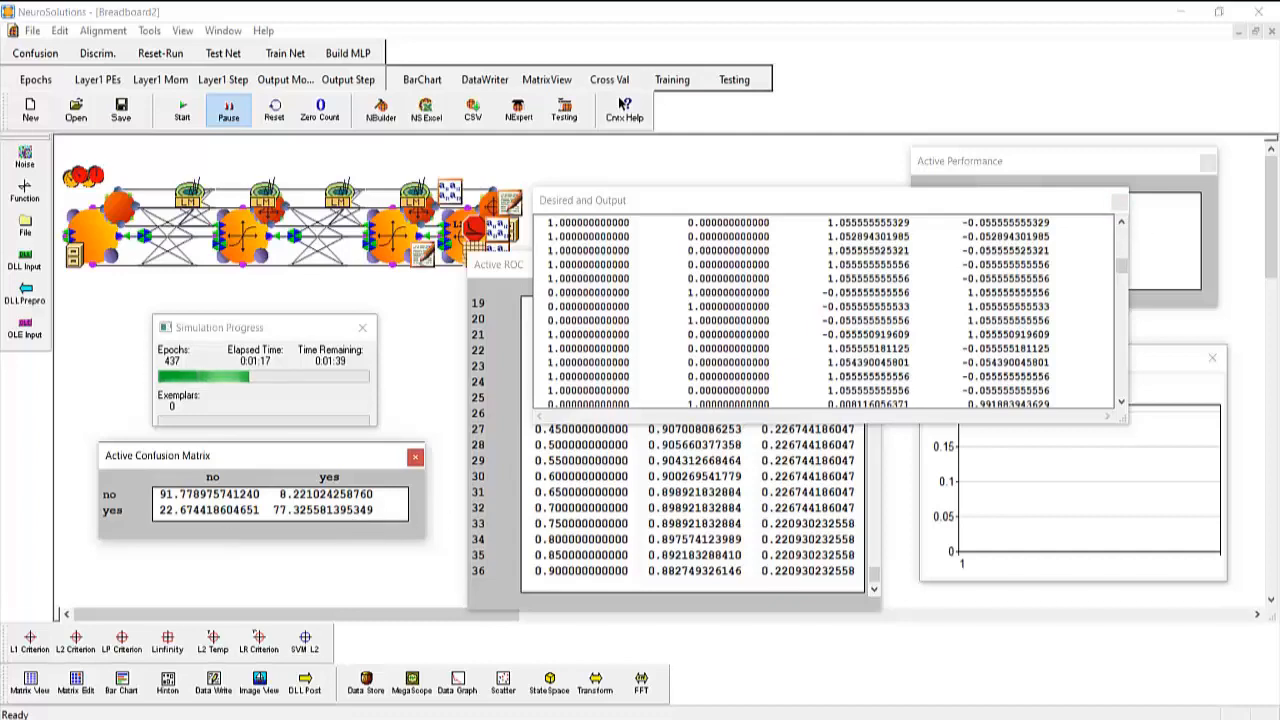
key(super)
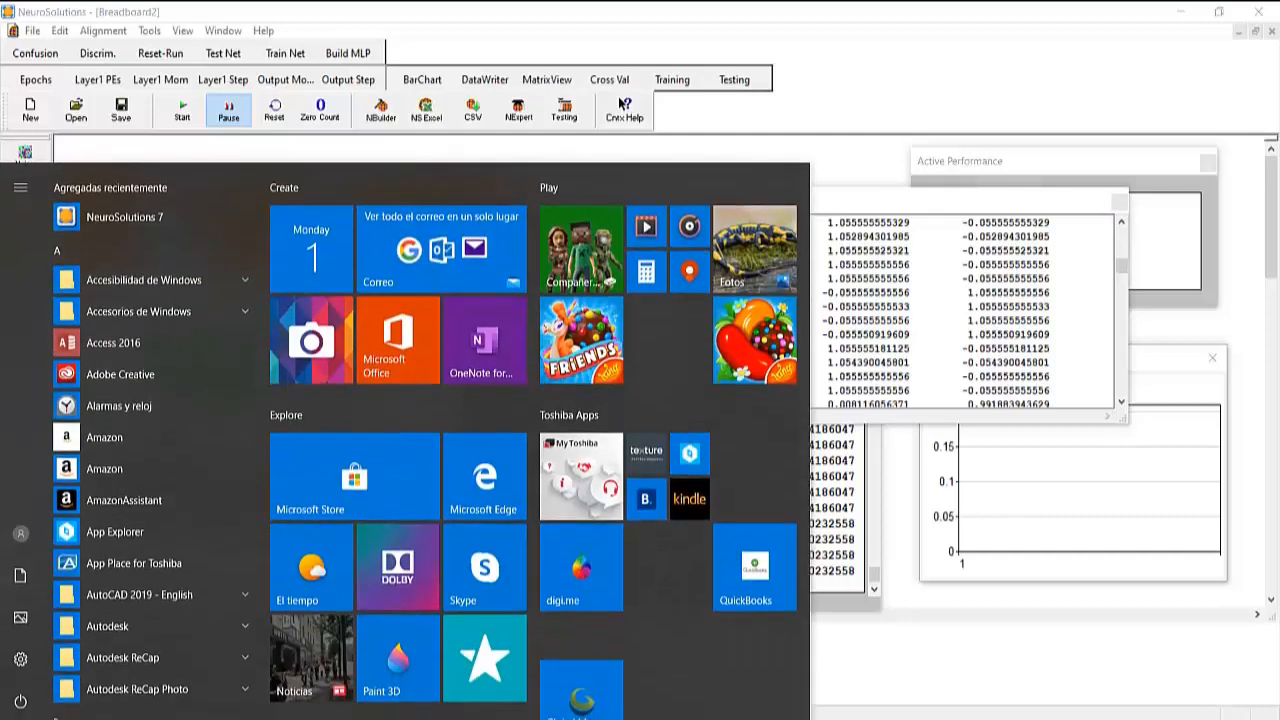
text(calc)
key(Return)
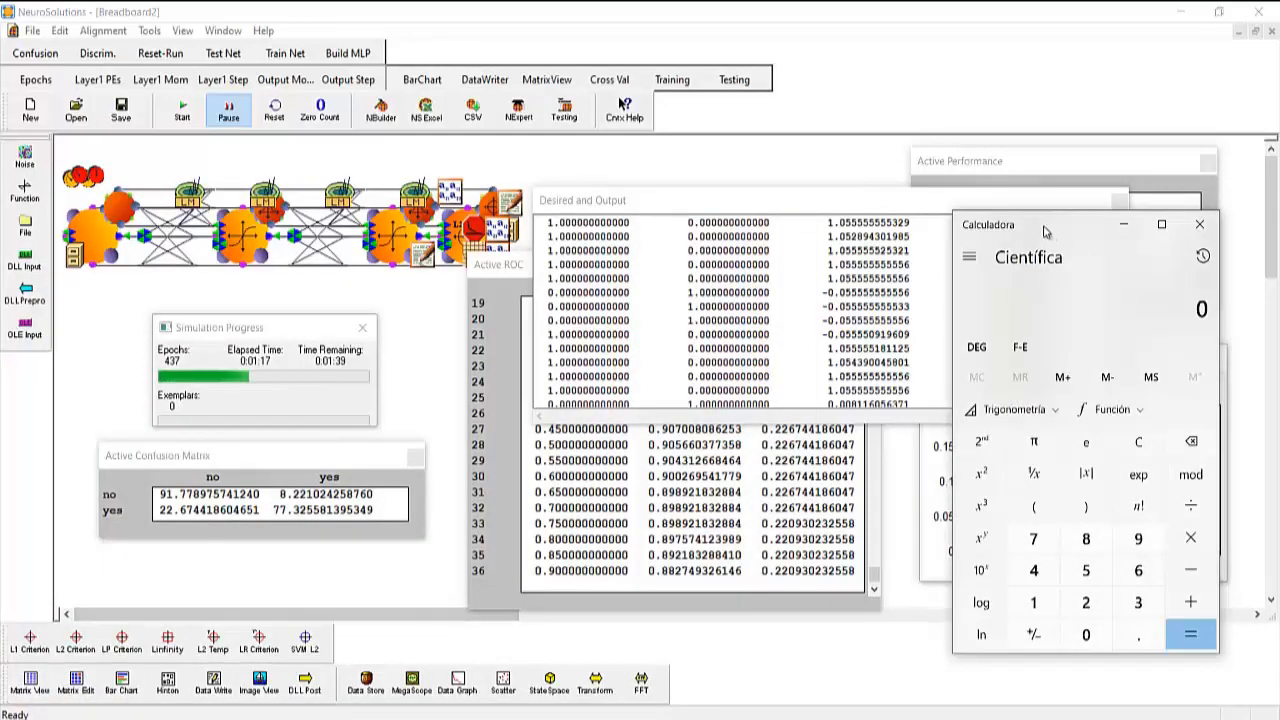
drag(1048, 232, 775, 155)
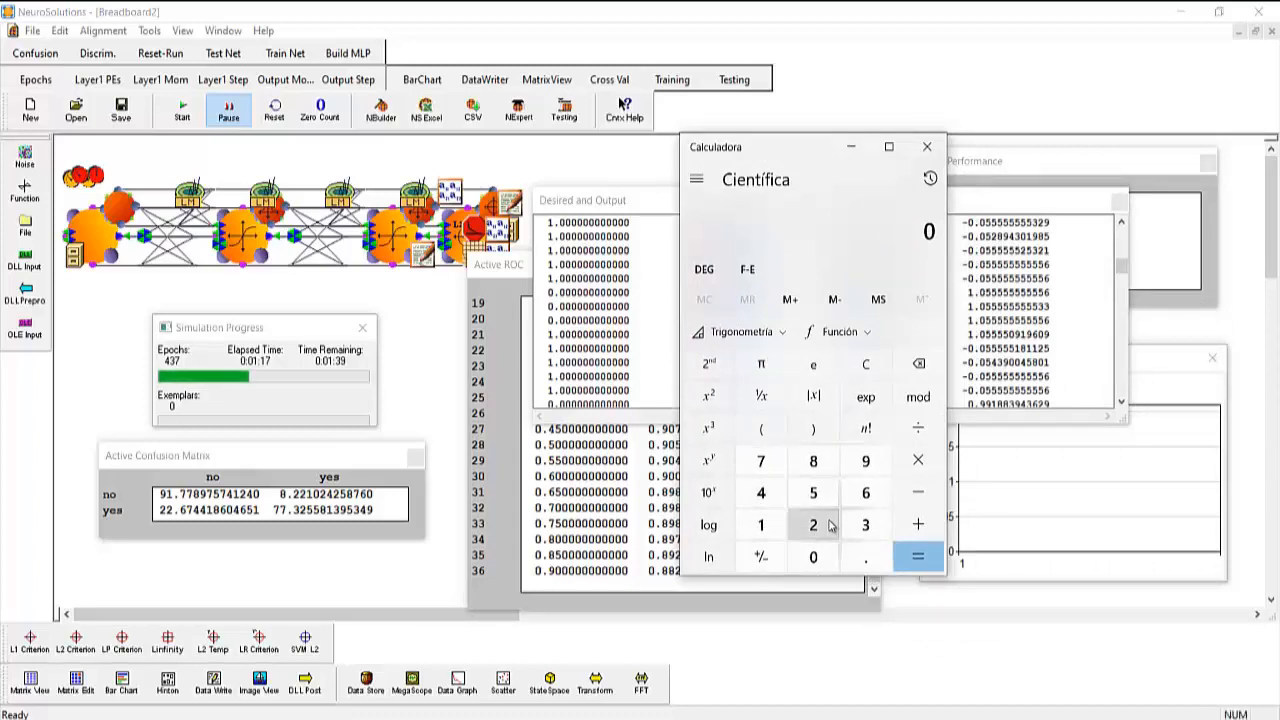
Step: Calculate the average classification accuracy by adding 91.77 and 77.32 and dividing the sum by 200, and close the Calculator
text(91.77 + 77)
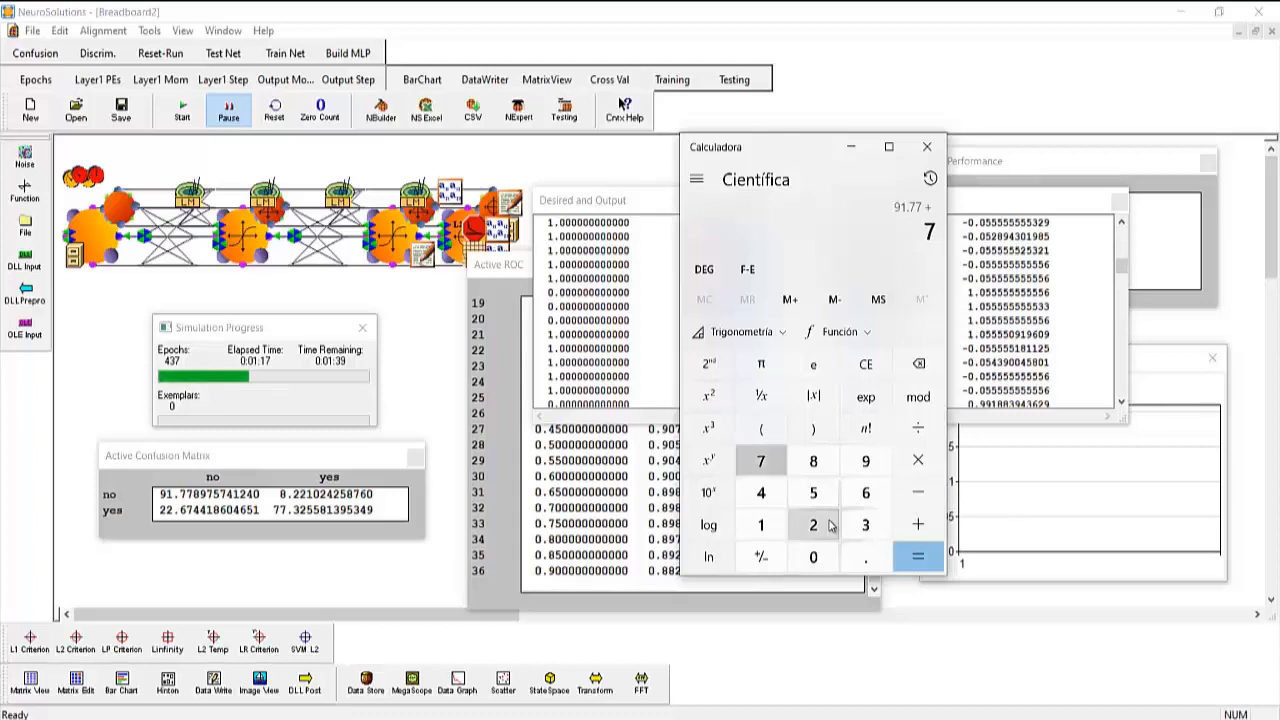
text(.32)
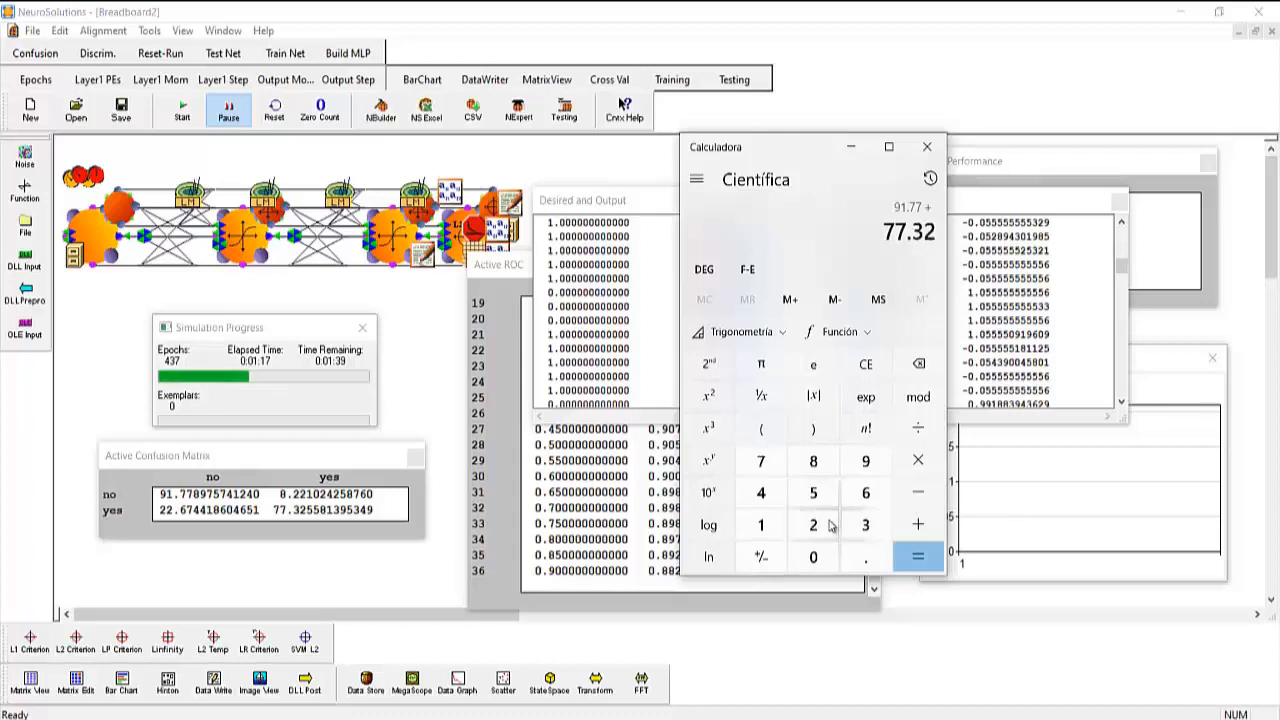
key(Return)
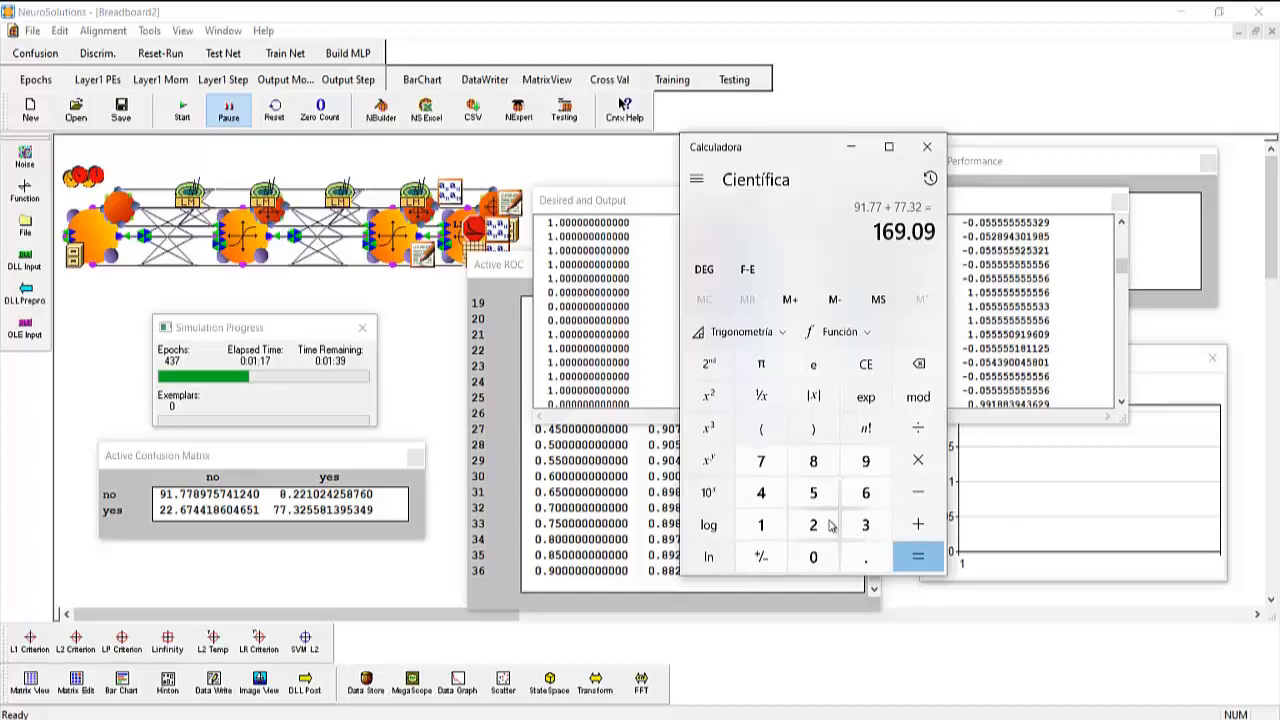
text(/)
text(200)
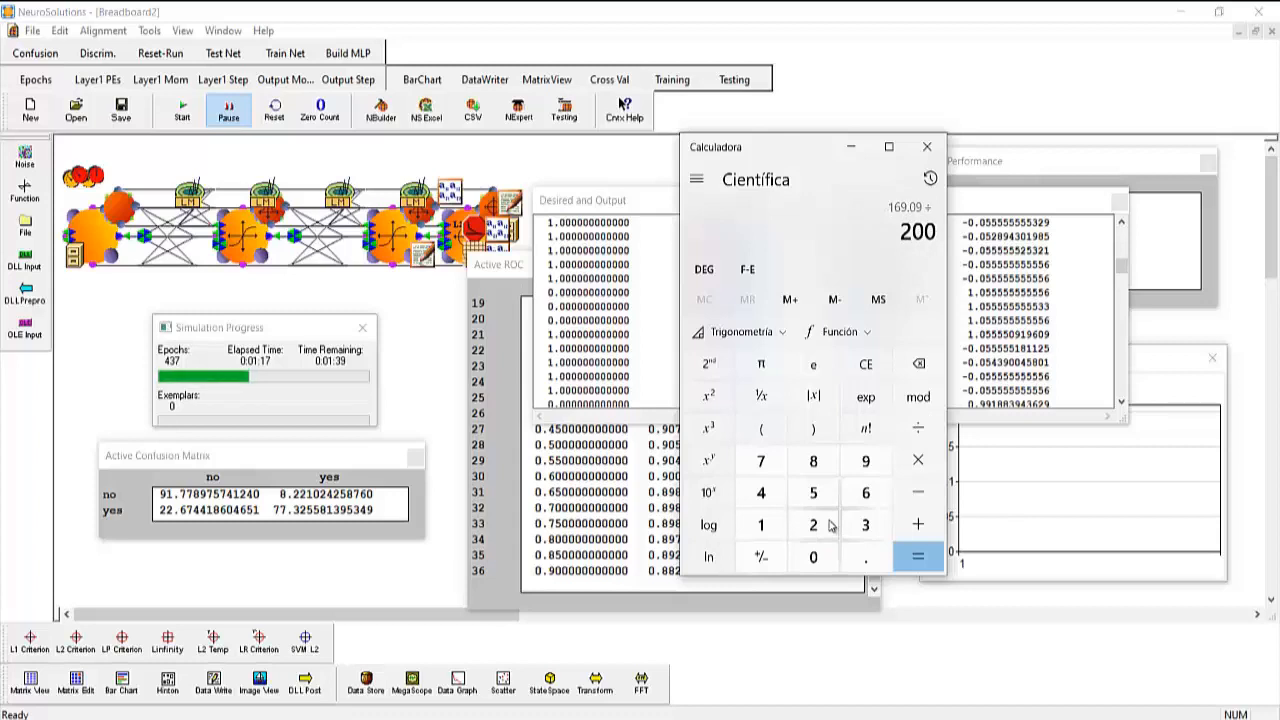
key(Return)
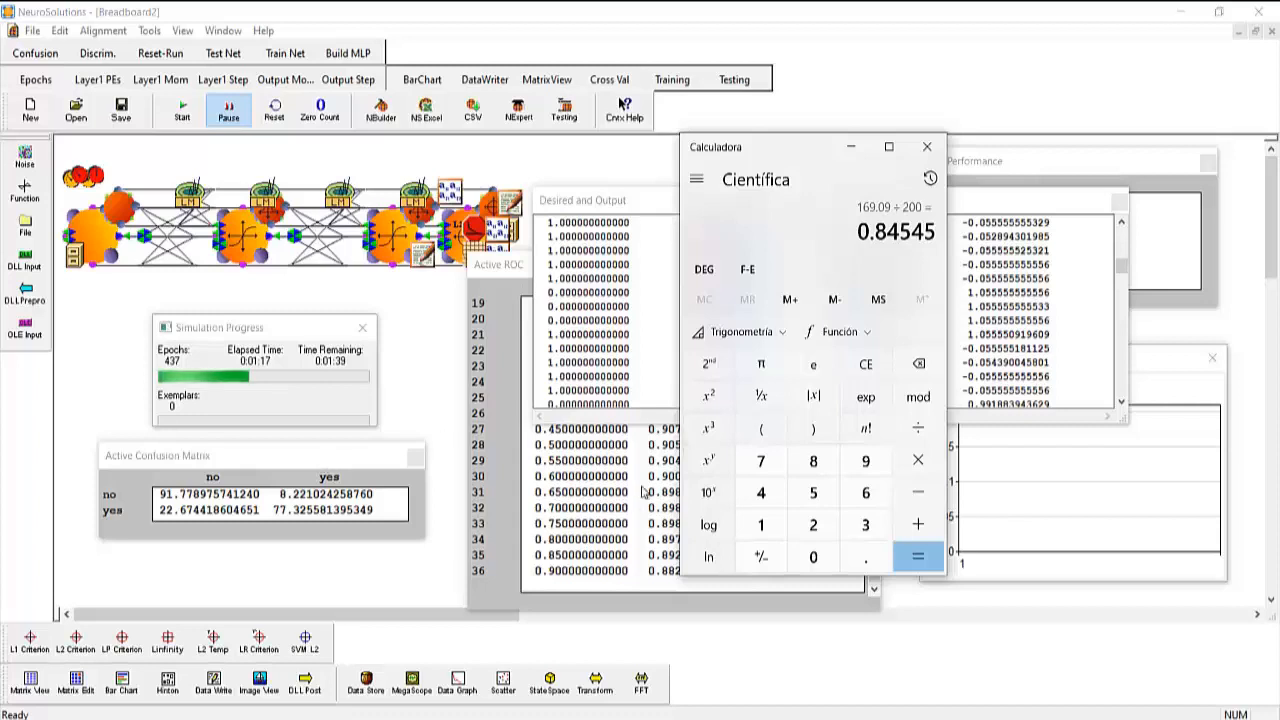
click(926, 150)
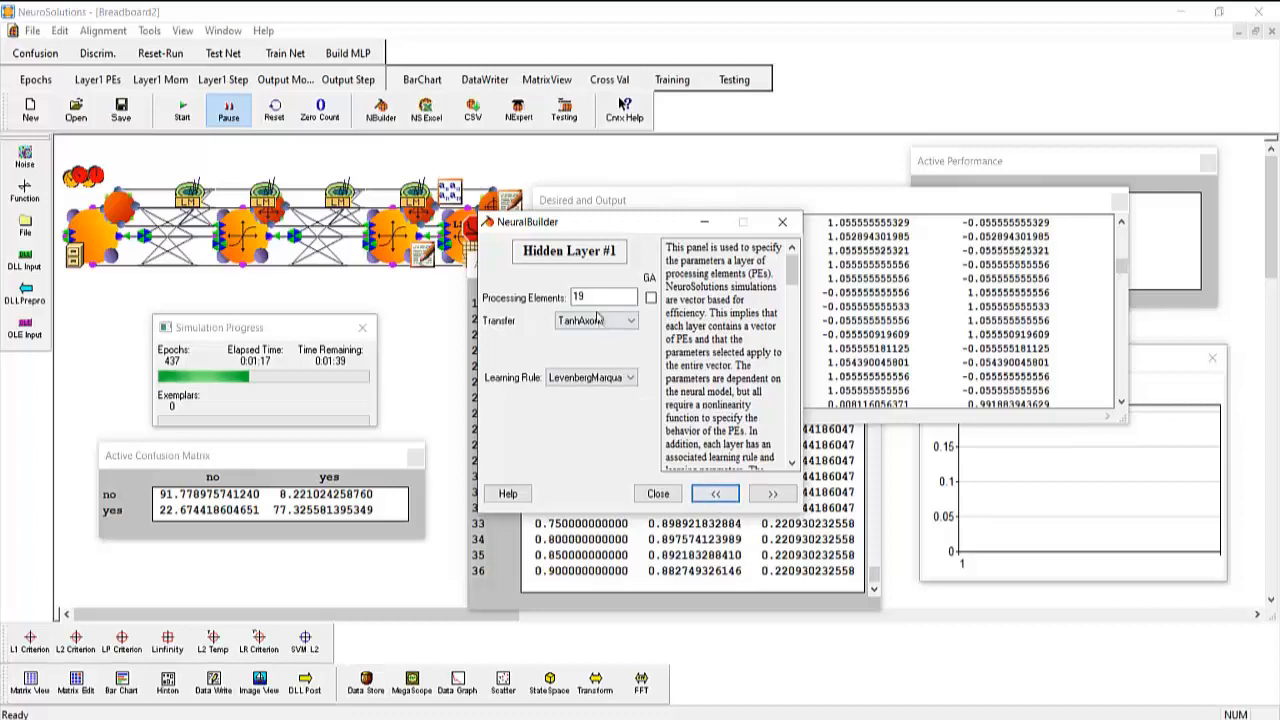
Step: Highlight the processing elements value of Hidden Layer #1 in the NeuralBuilder, and move the Desired and Output window down over the Active ROC table
double_click(603, 300)
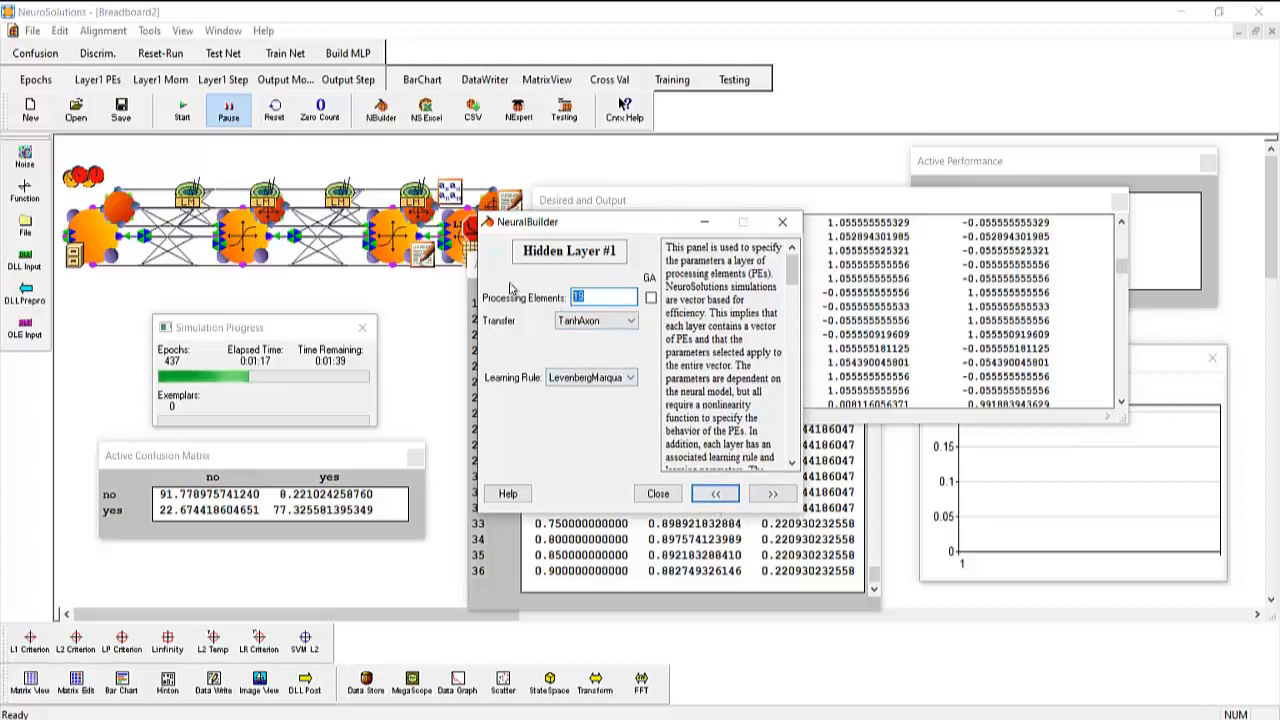
drag(771, 204, 715, 259)
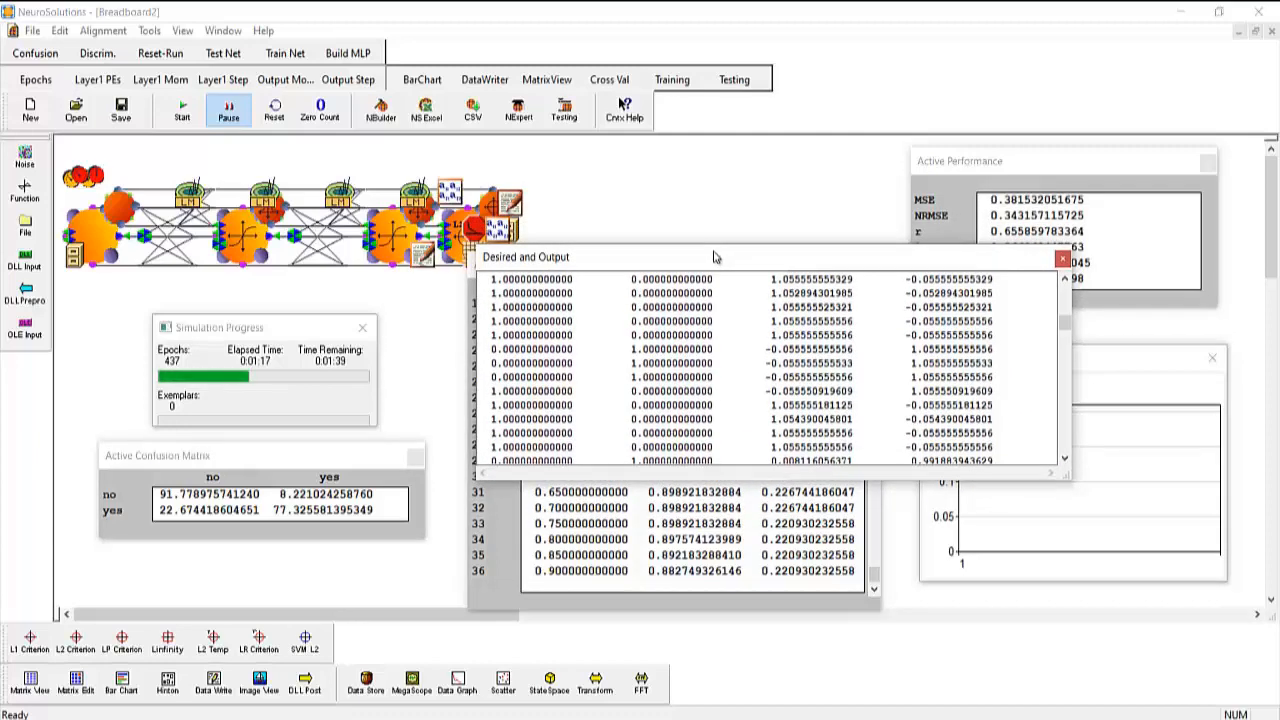
drag(716, 266, 700, 287)
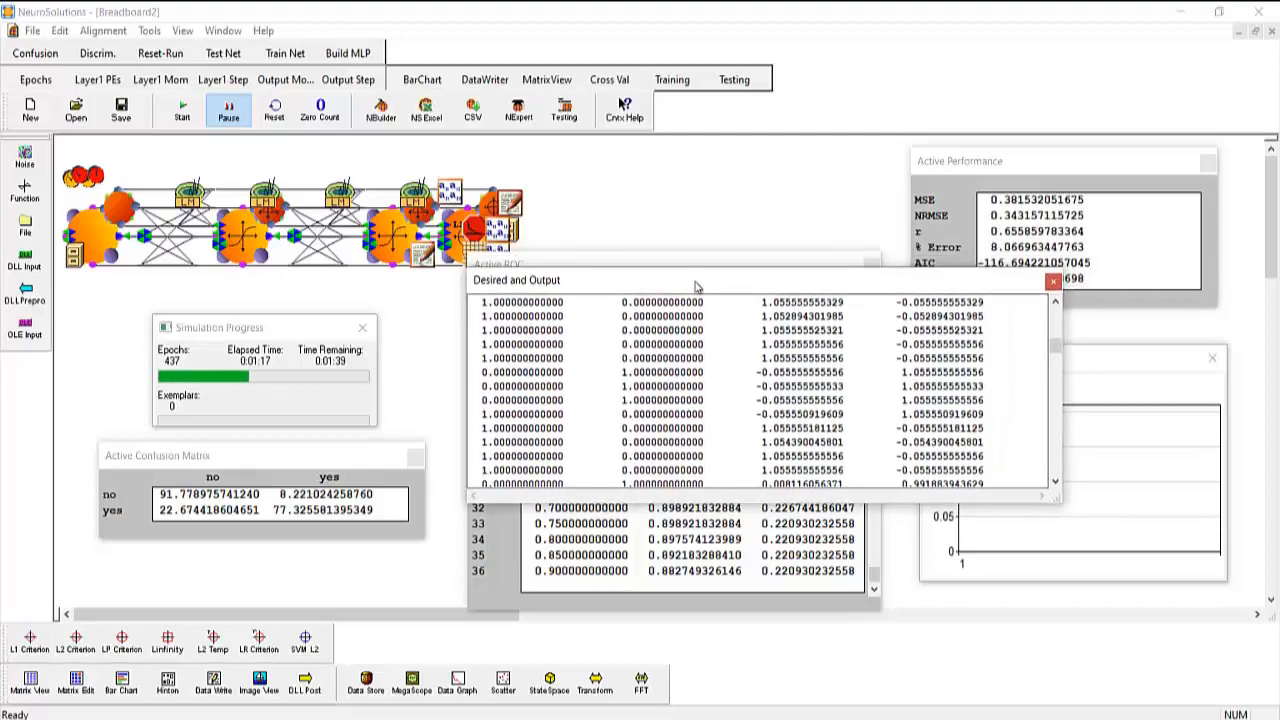